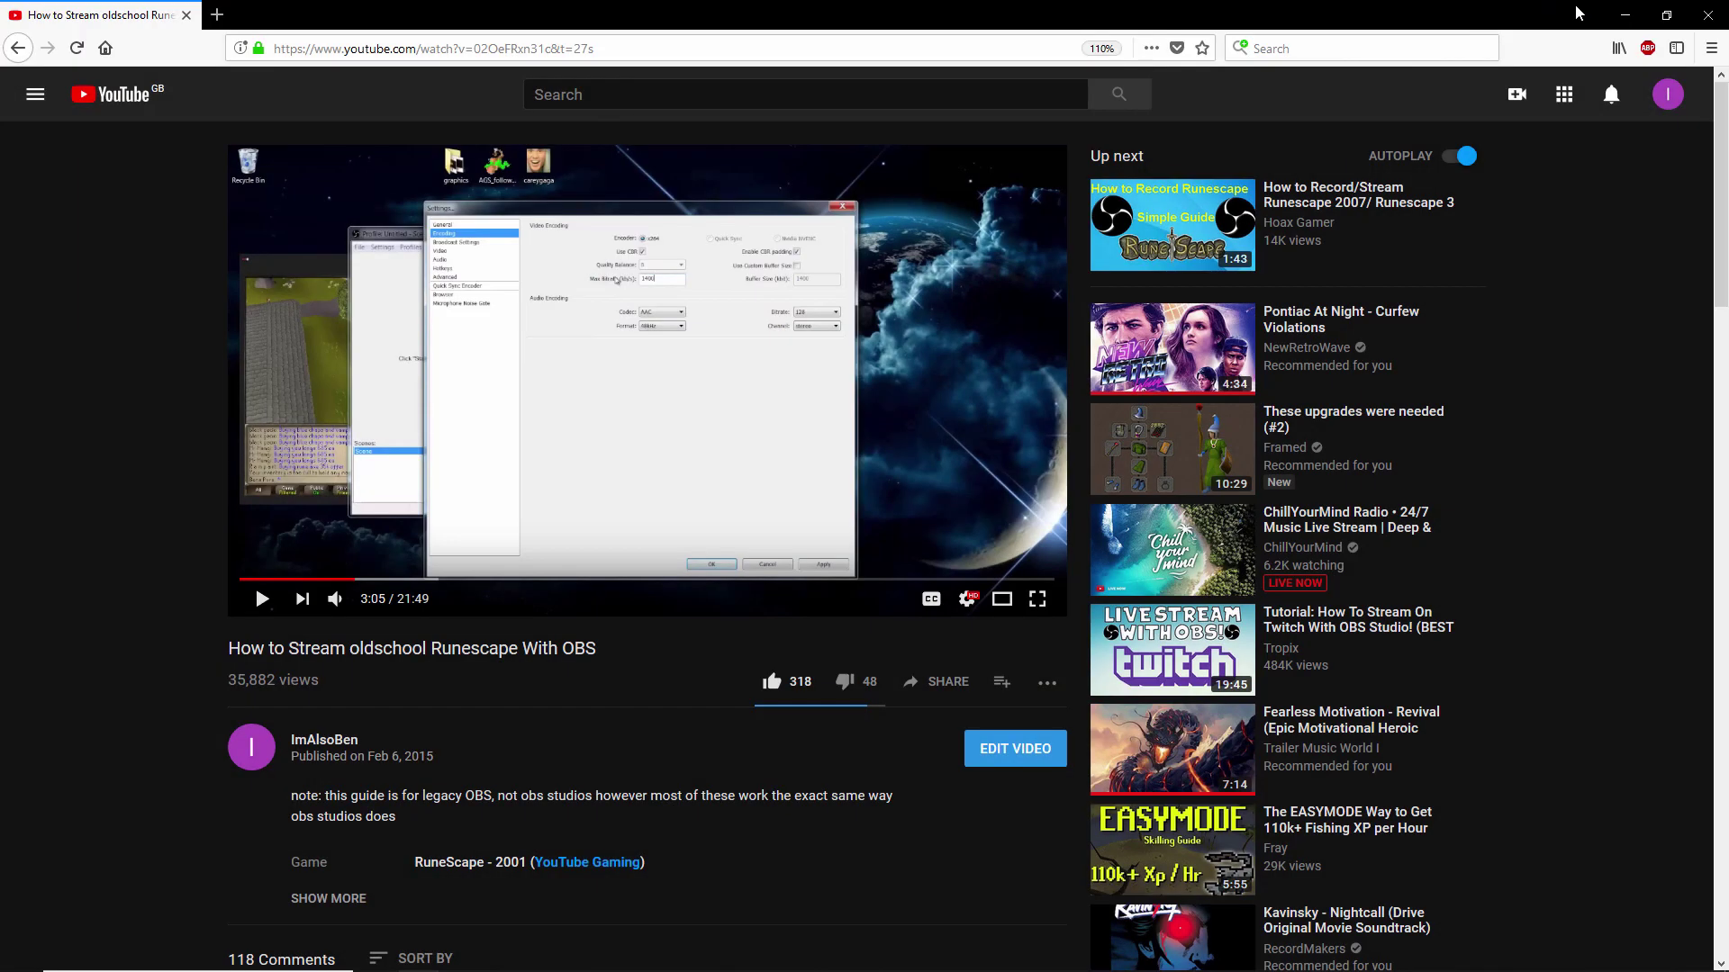
Minimise the Firefox window playing the RuneScape OBS tutorial on YouTube.
left_click(1623, 16)
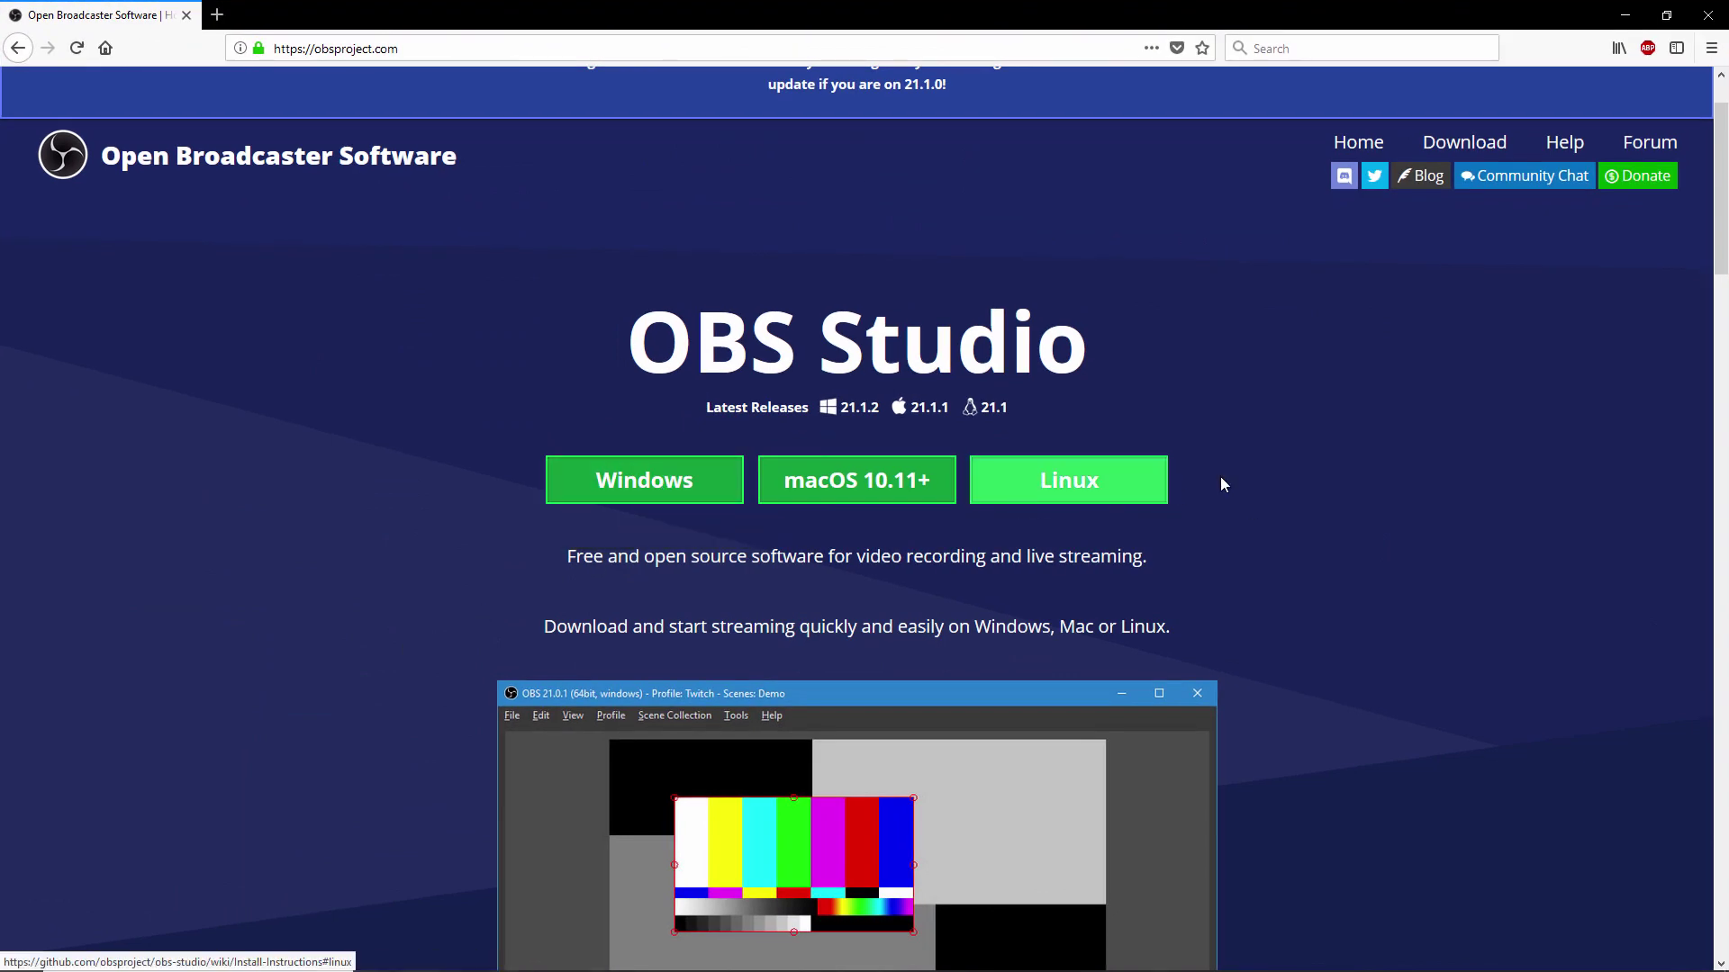
Minimise Firefox on the obsproject.com download page to reveal the Windows desktop.
left_click(1624, 15)
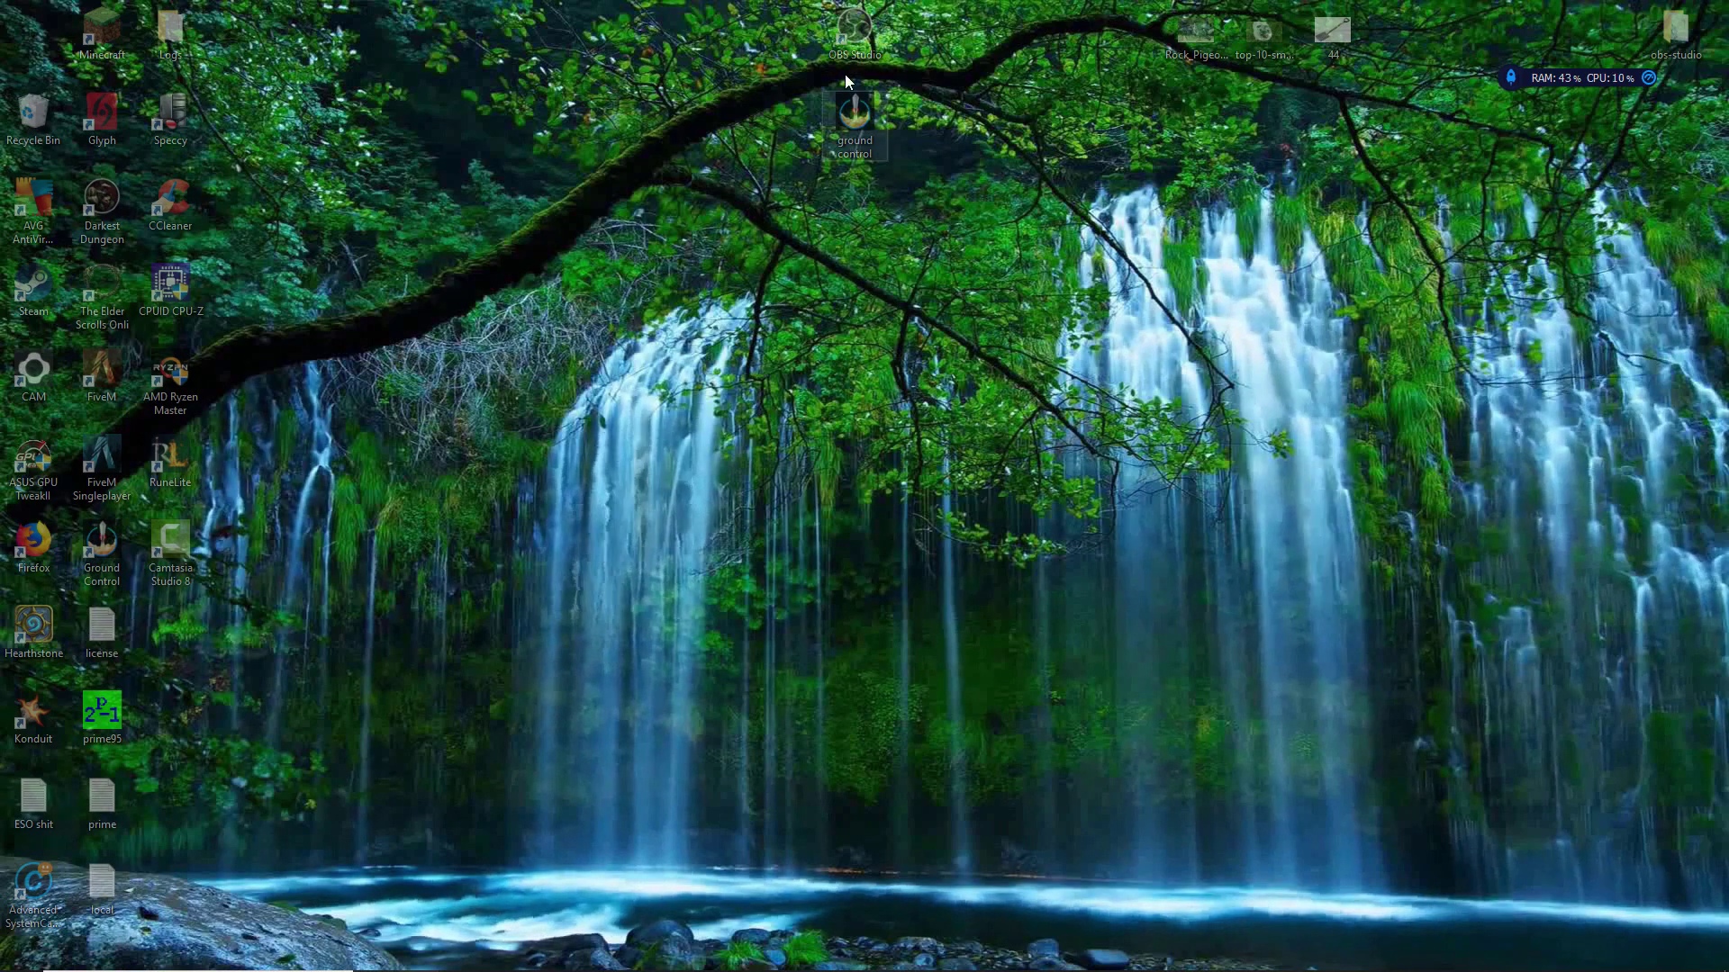
Launch OBS Studio from the desktop icon and open its Settings dialog.
double_click(840, 51)
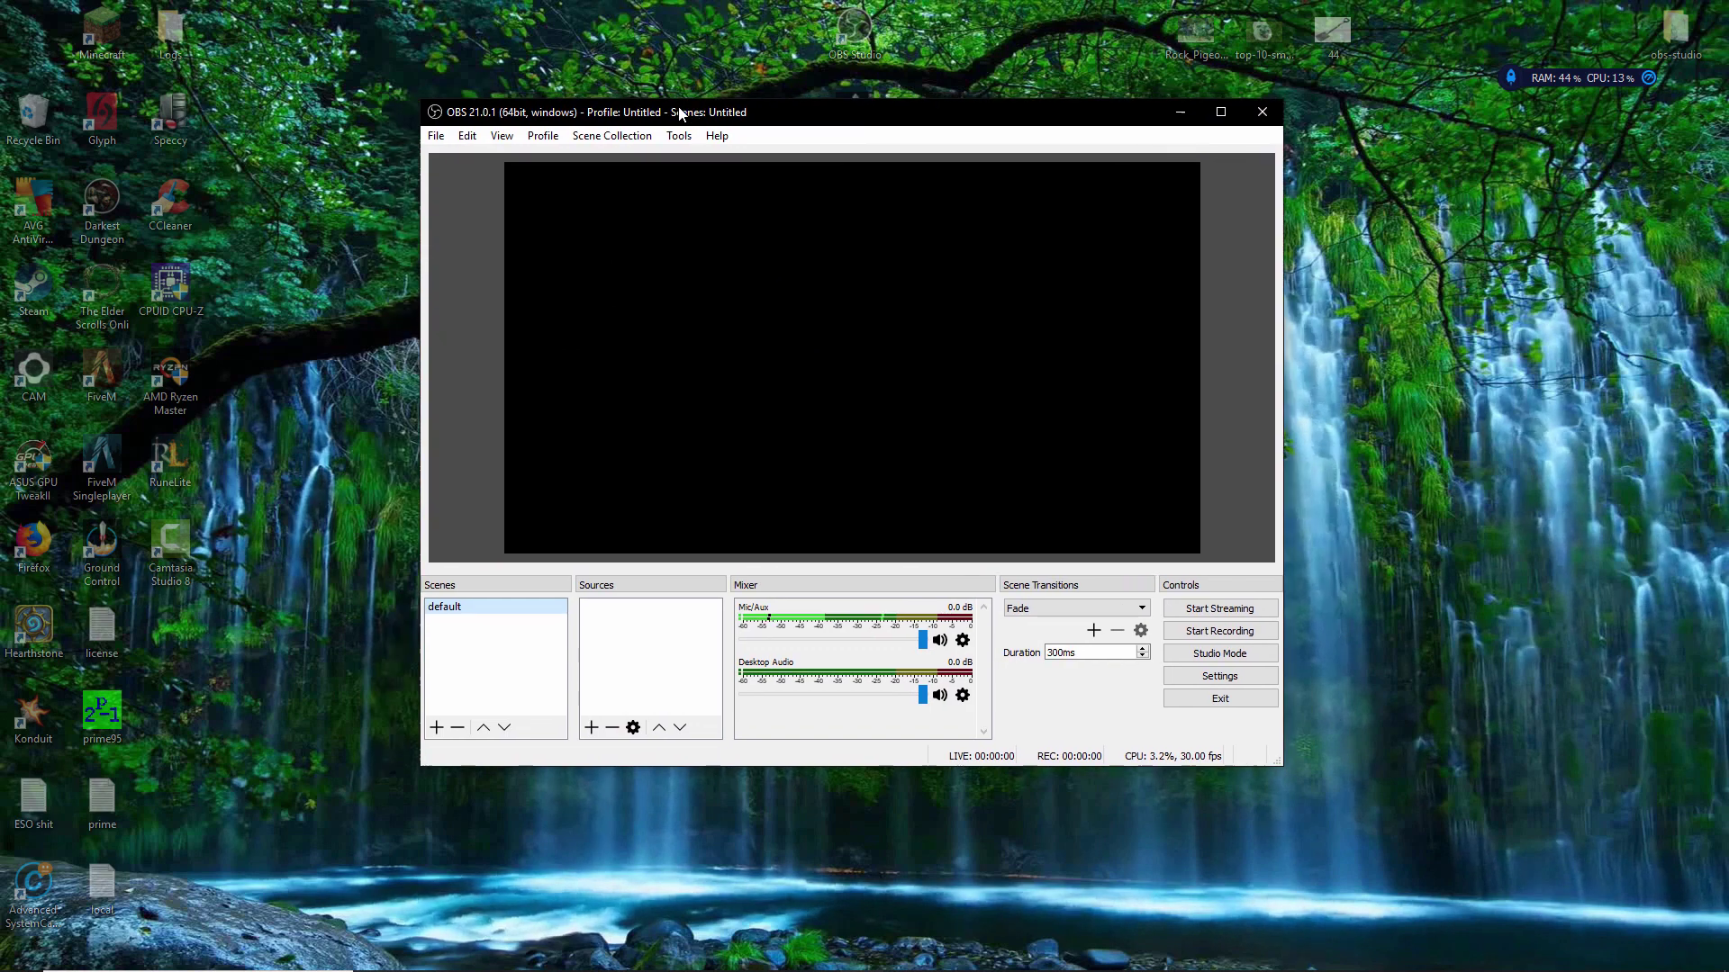
left_click(1238, 687)
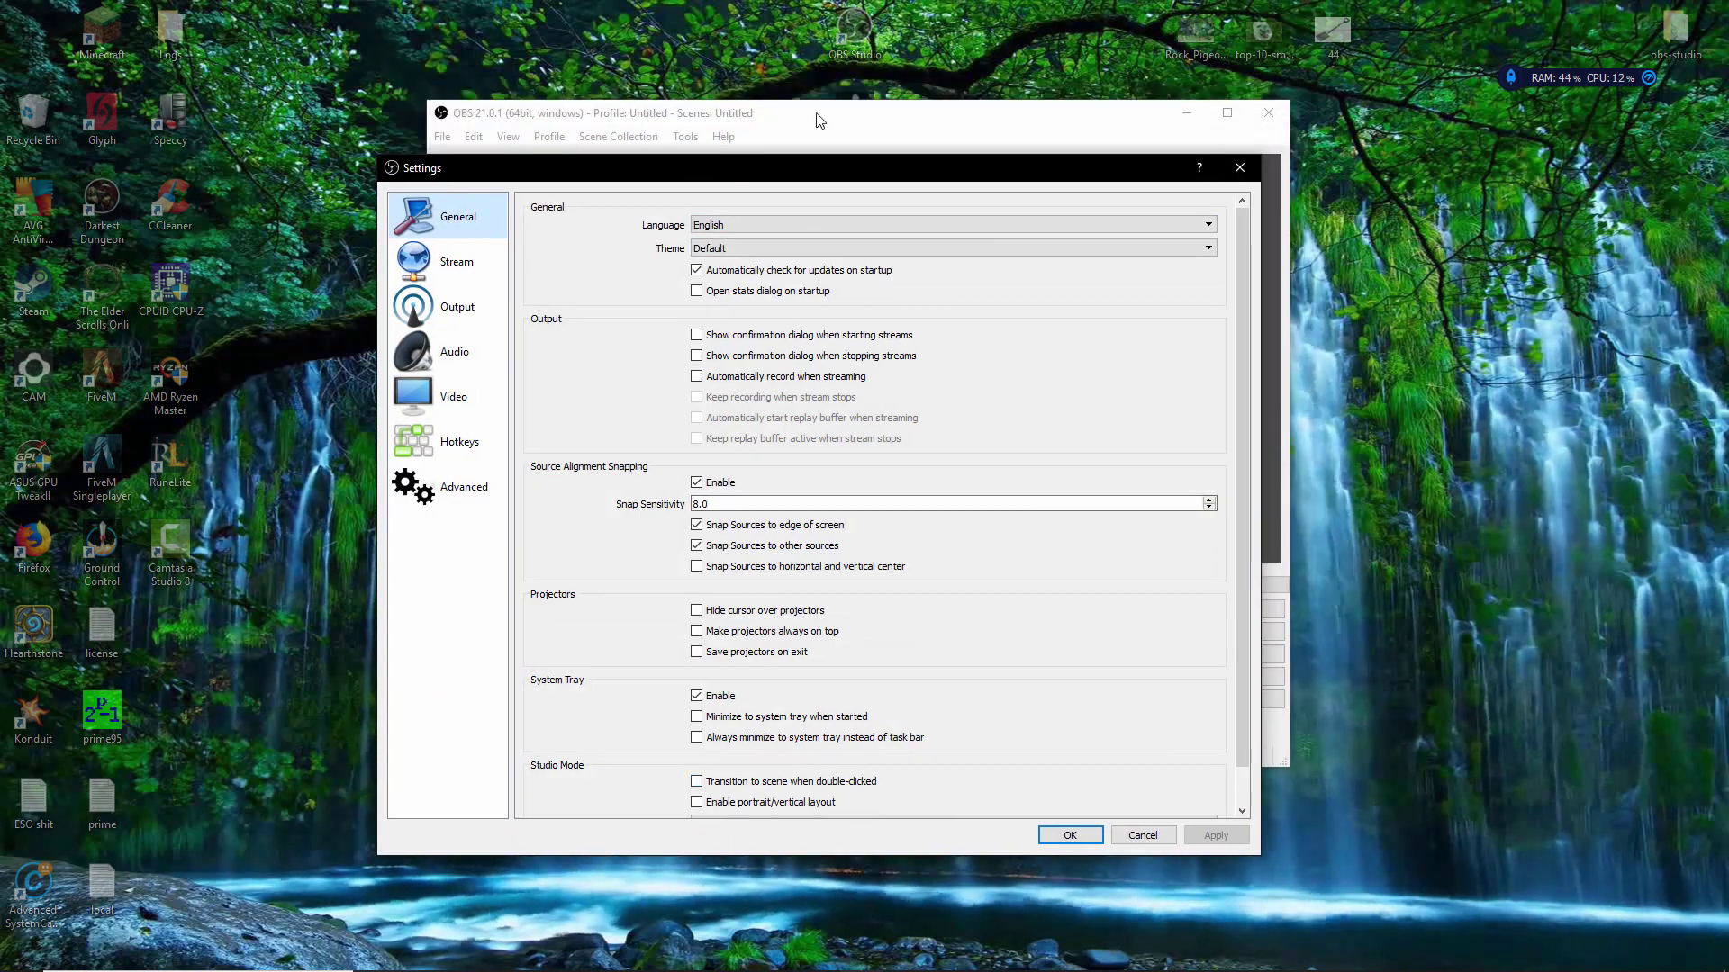
scroll(857, 503, "down", 1)
scroll(857, 489, "down", 1)
scroll(790, 410, "up", 1)
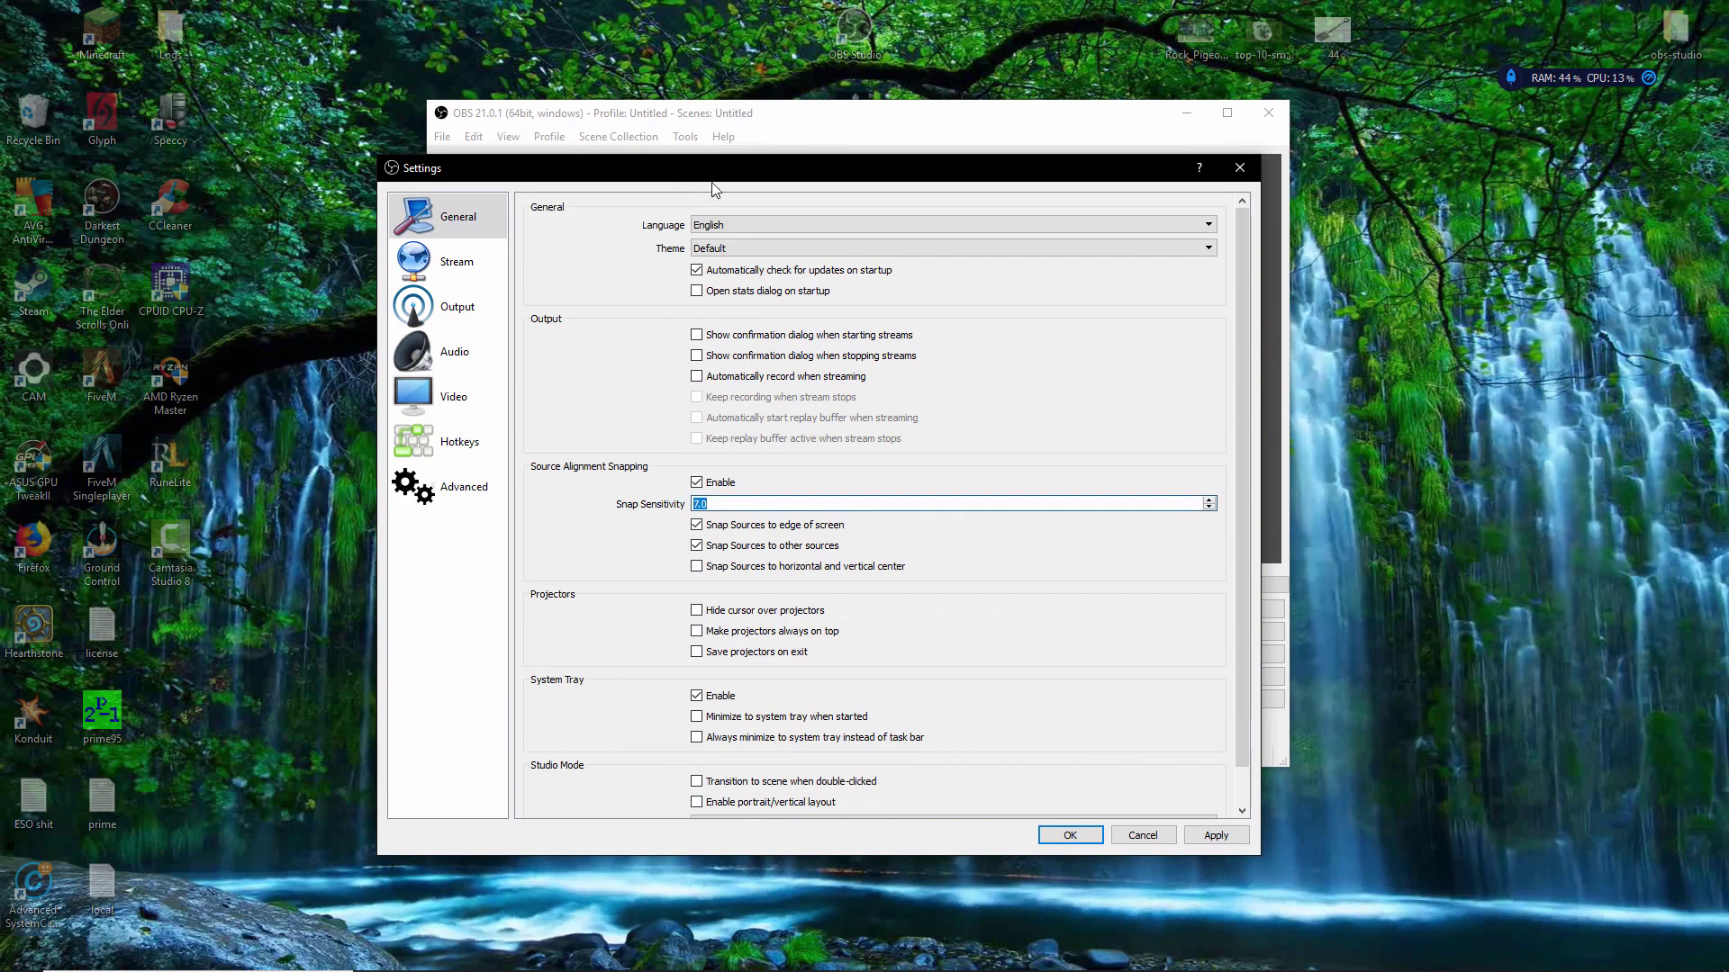
Try the Dark interface theme, then return the theme to Default.
left_click(725, 248)
left_click(729, 280)
left_click(730, 250)
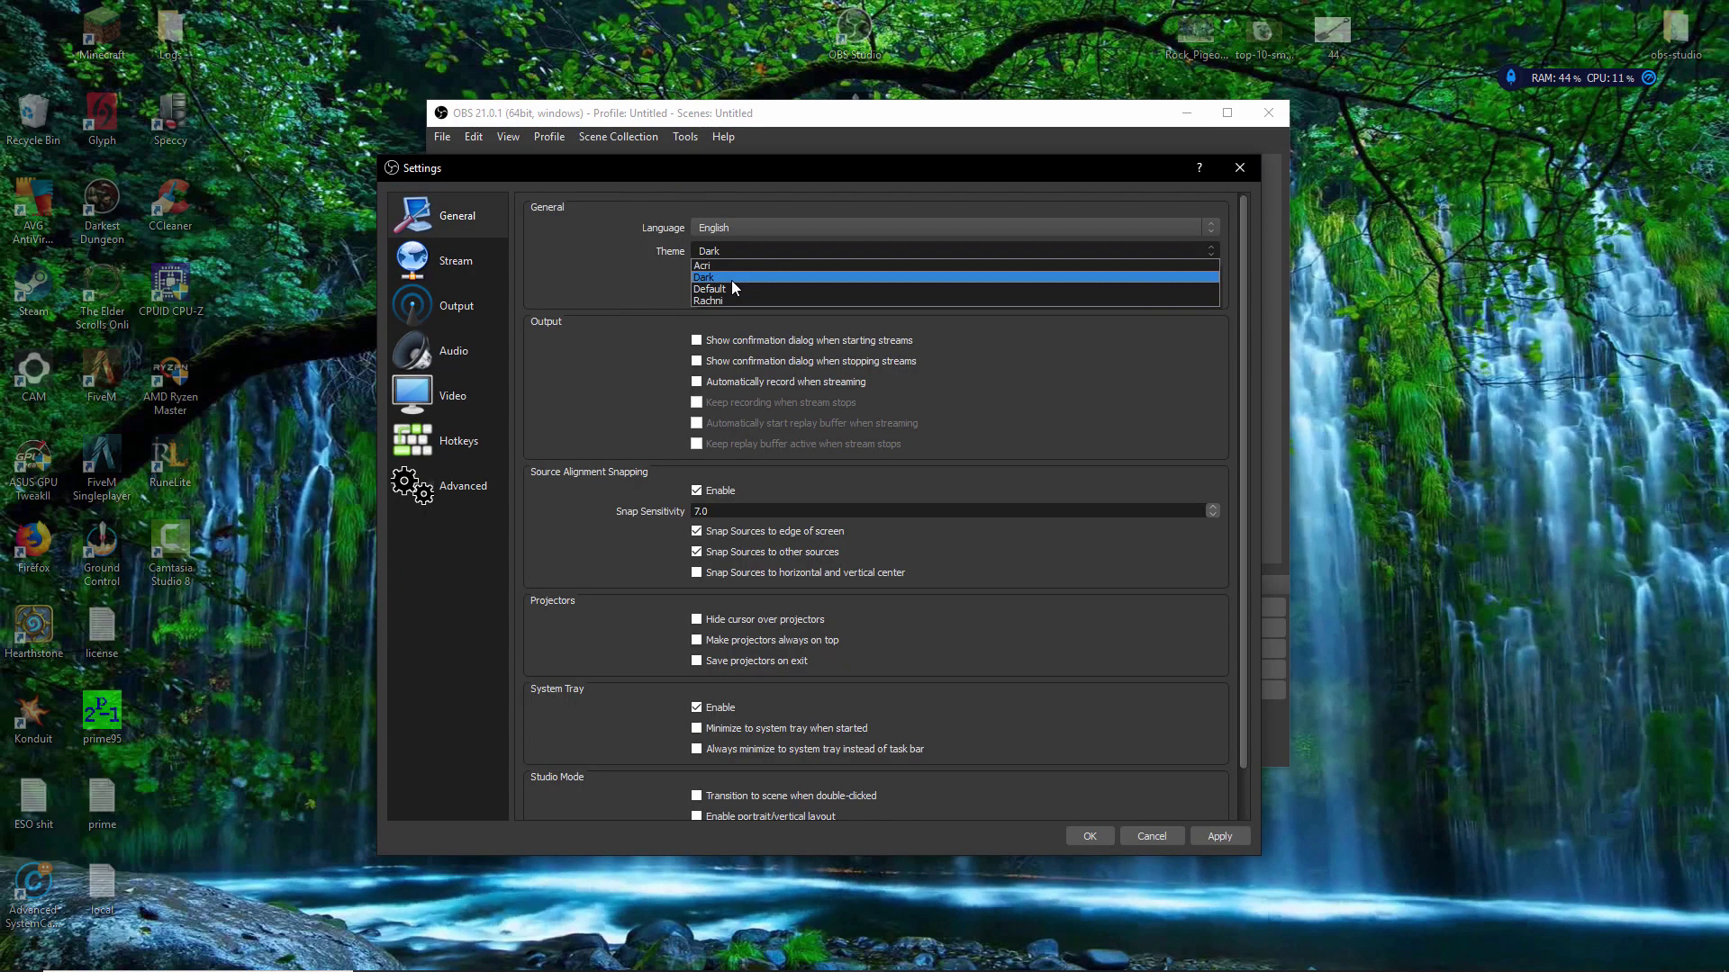
left_click(729, 286)
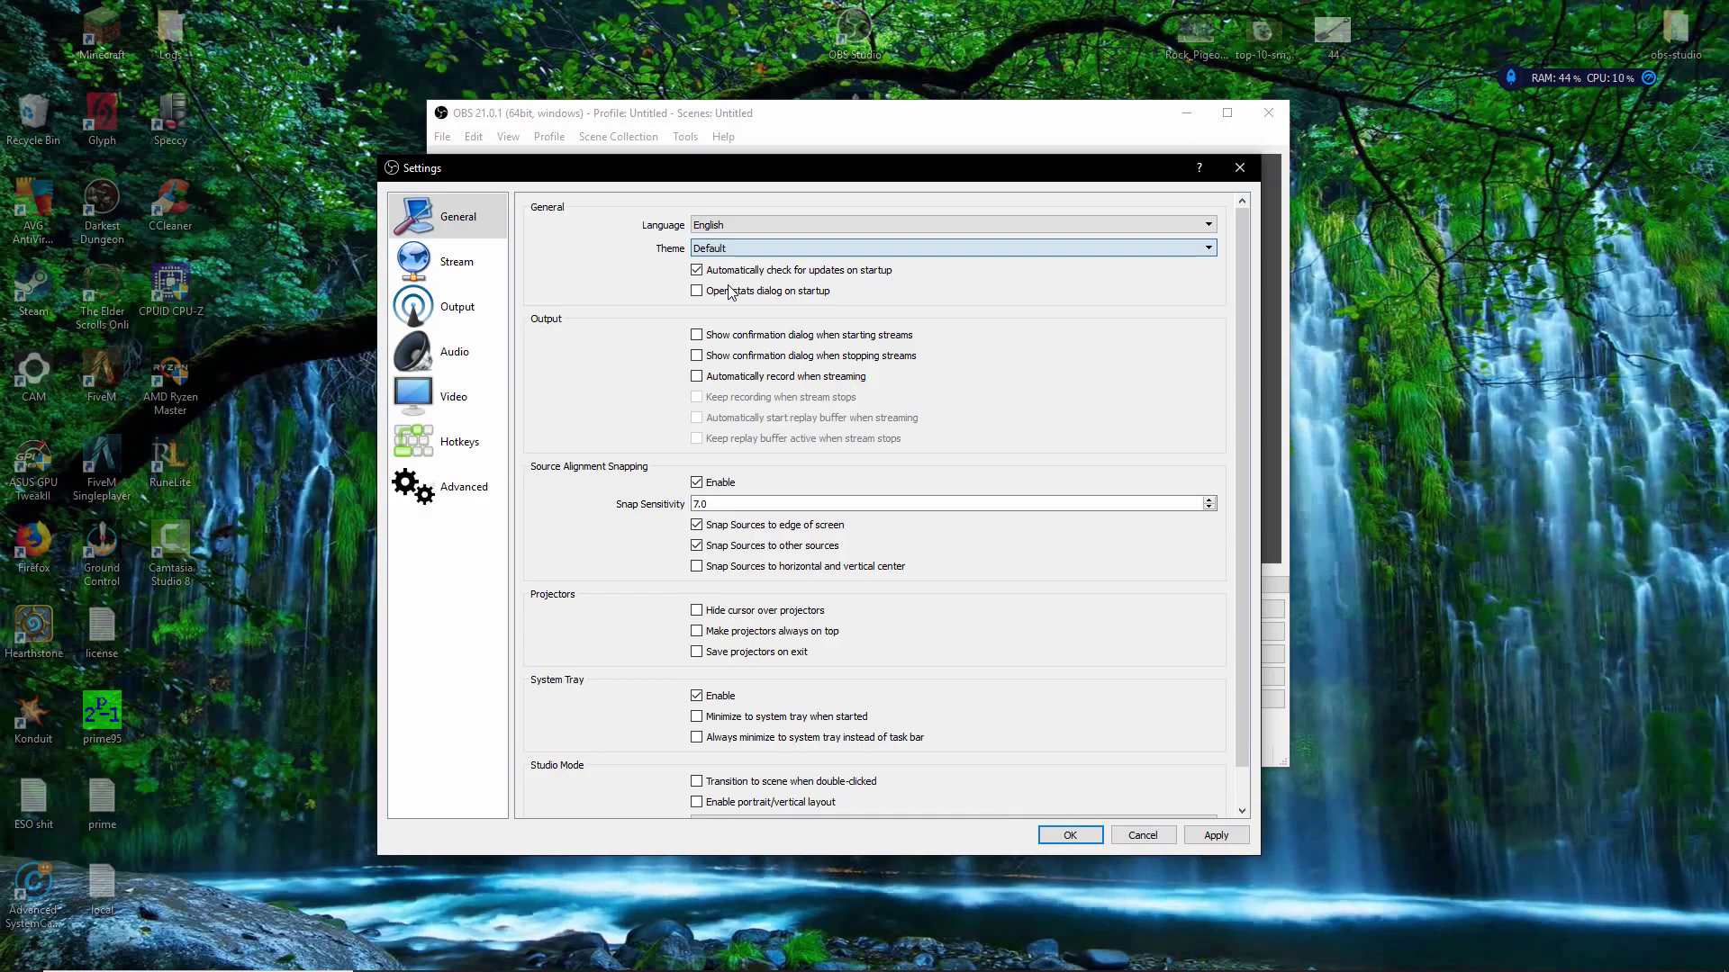
On the Stream settings page, keep Twitch as the service and Auto (Recommended) as the server.
left_click(453, 263)
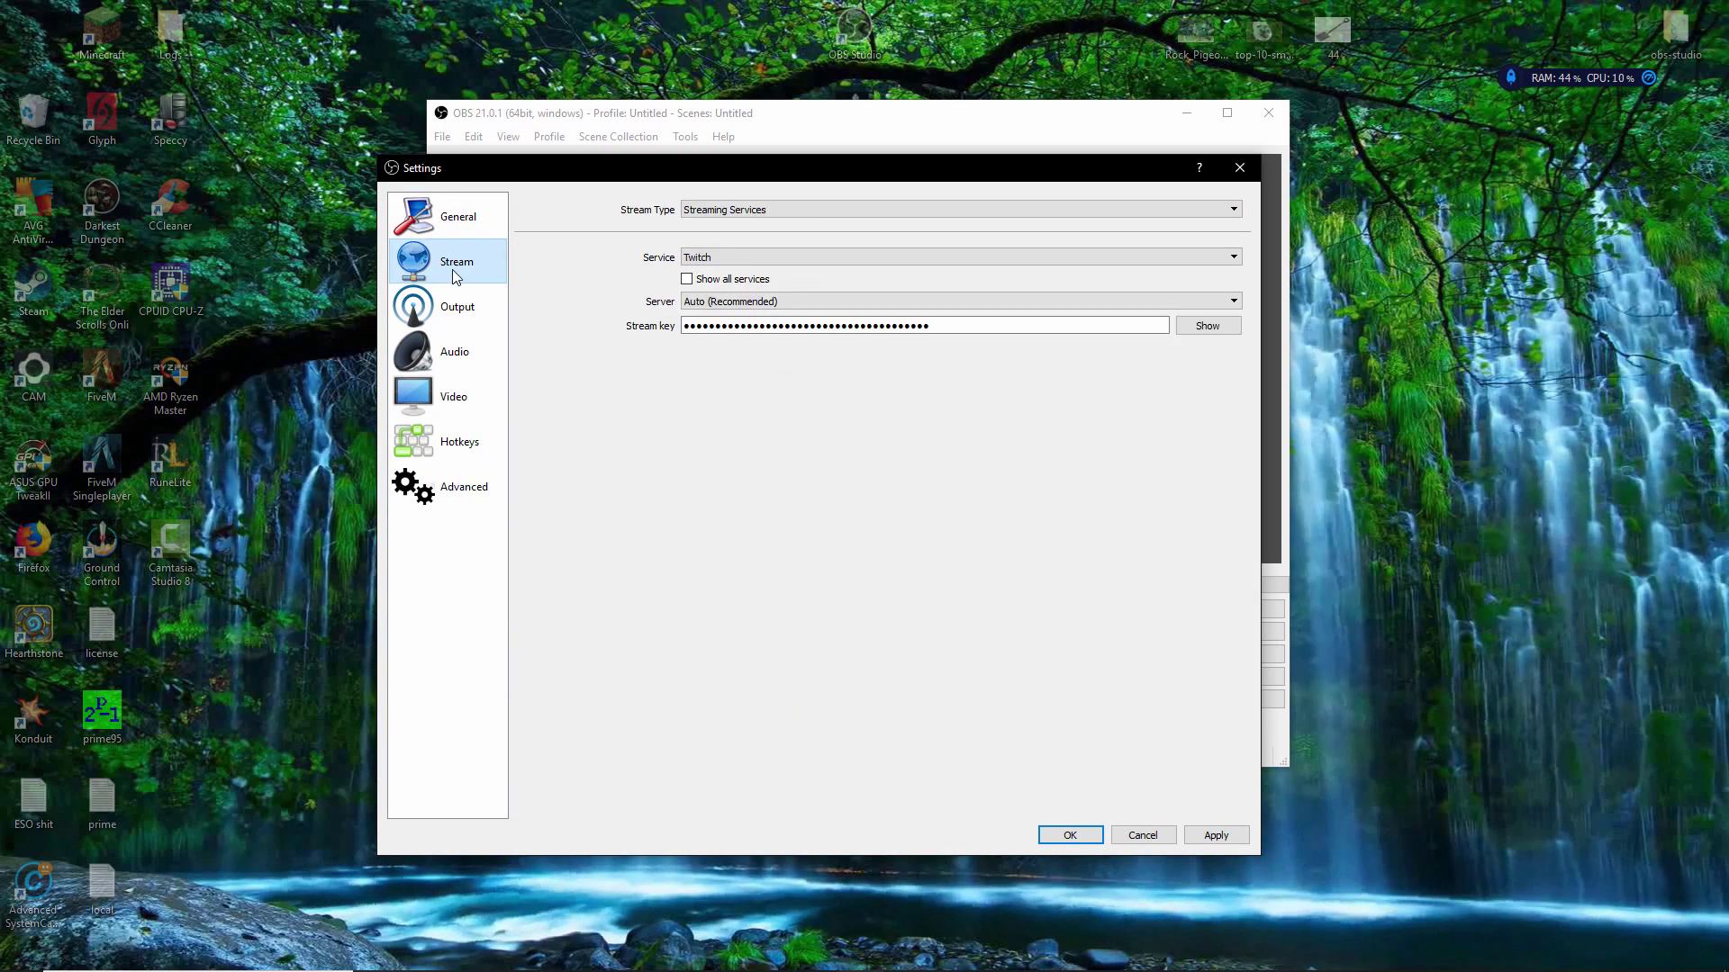
left_click(729, 259)
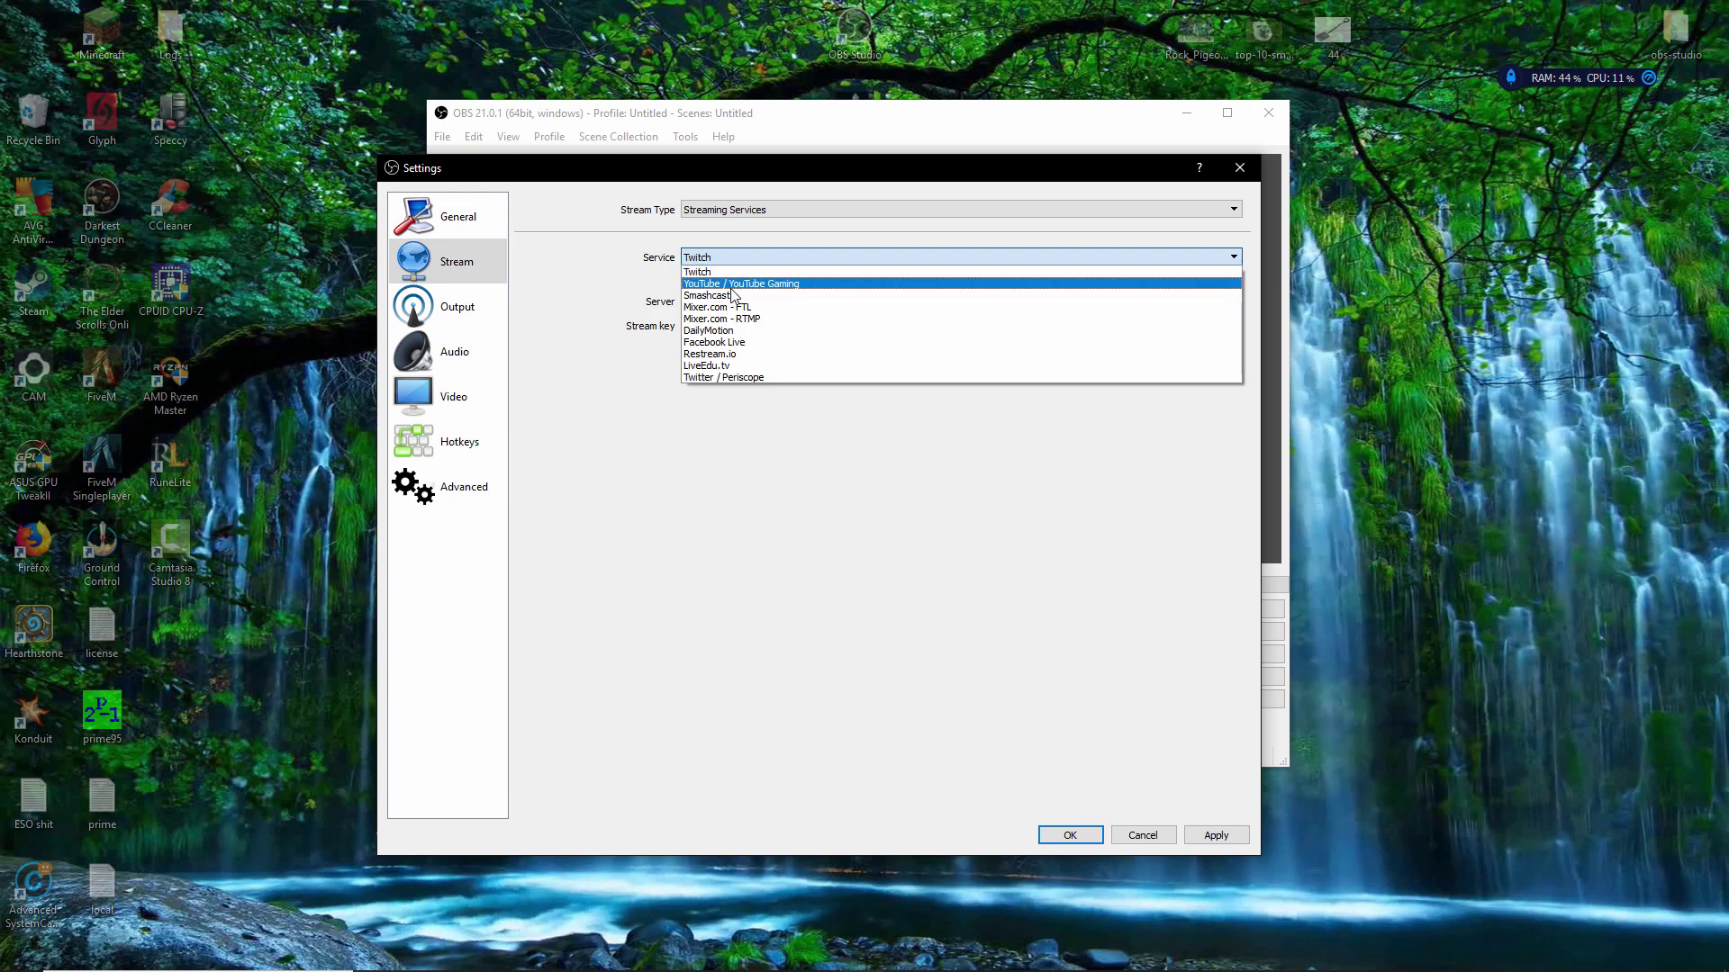
left_click(722, 270)
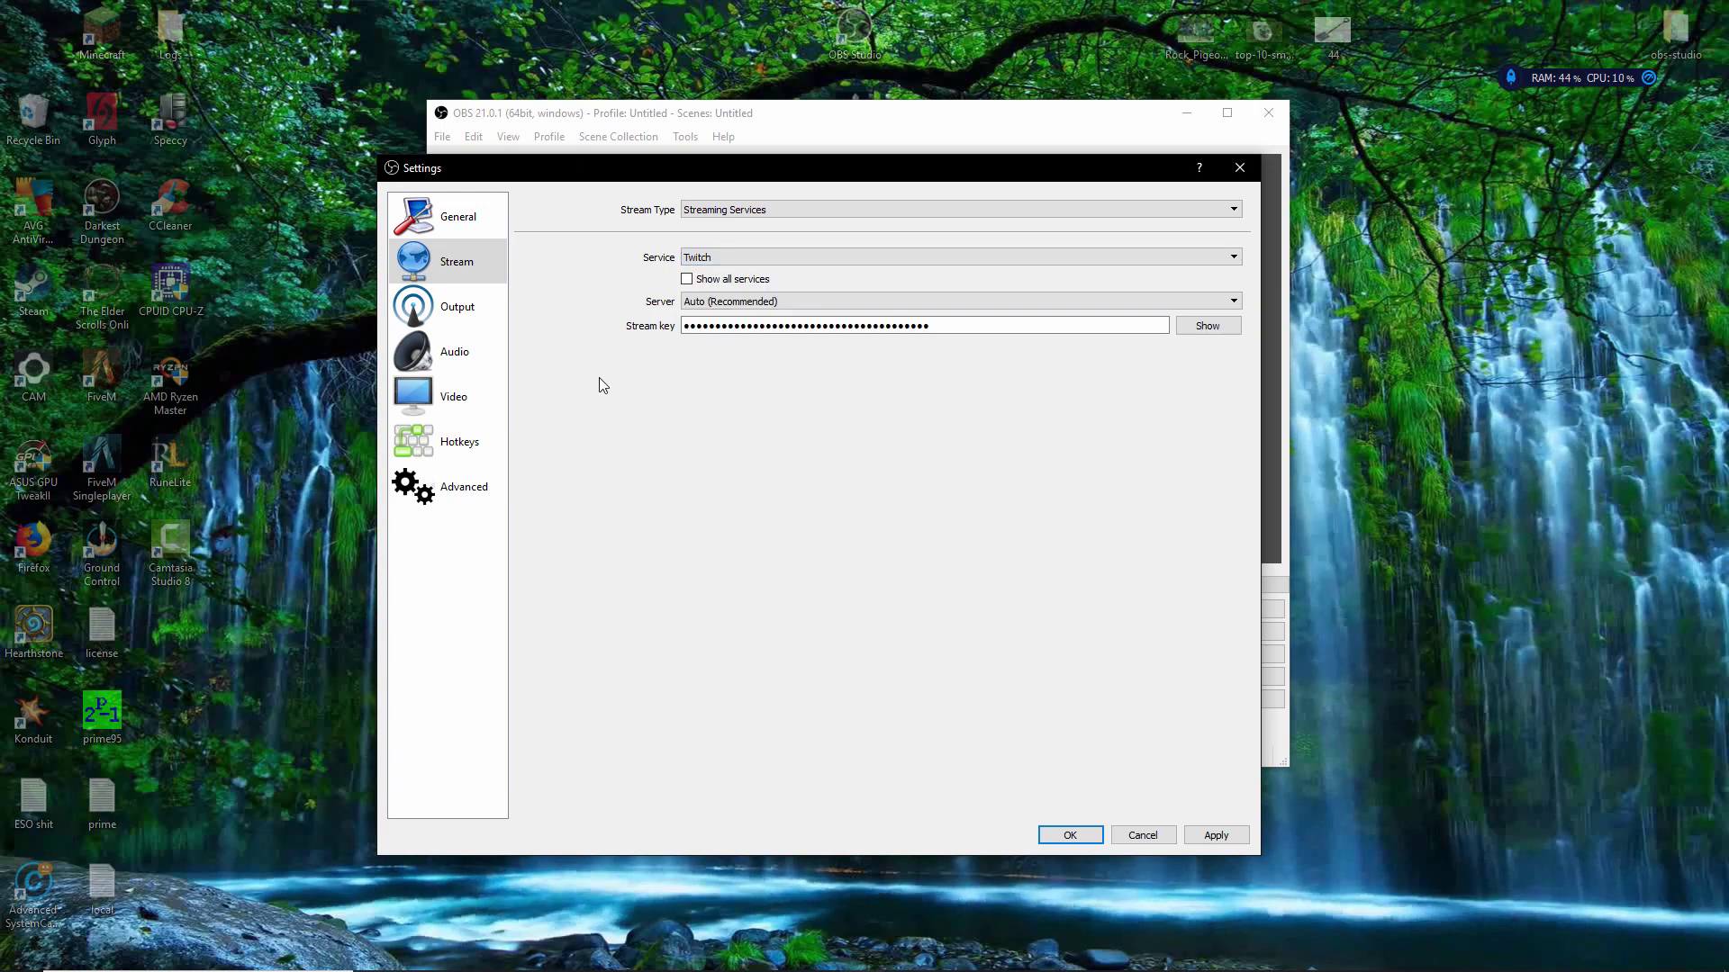
left_click(735, 302)
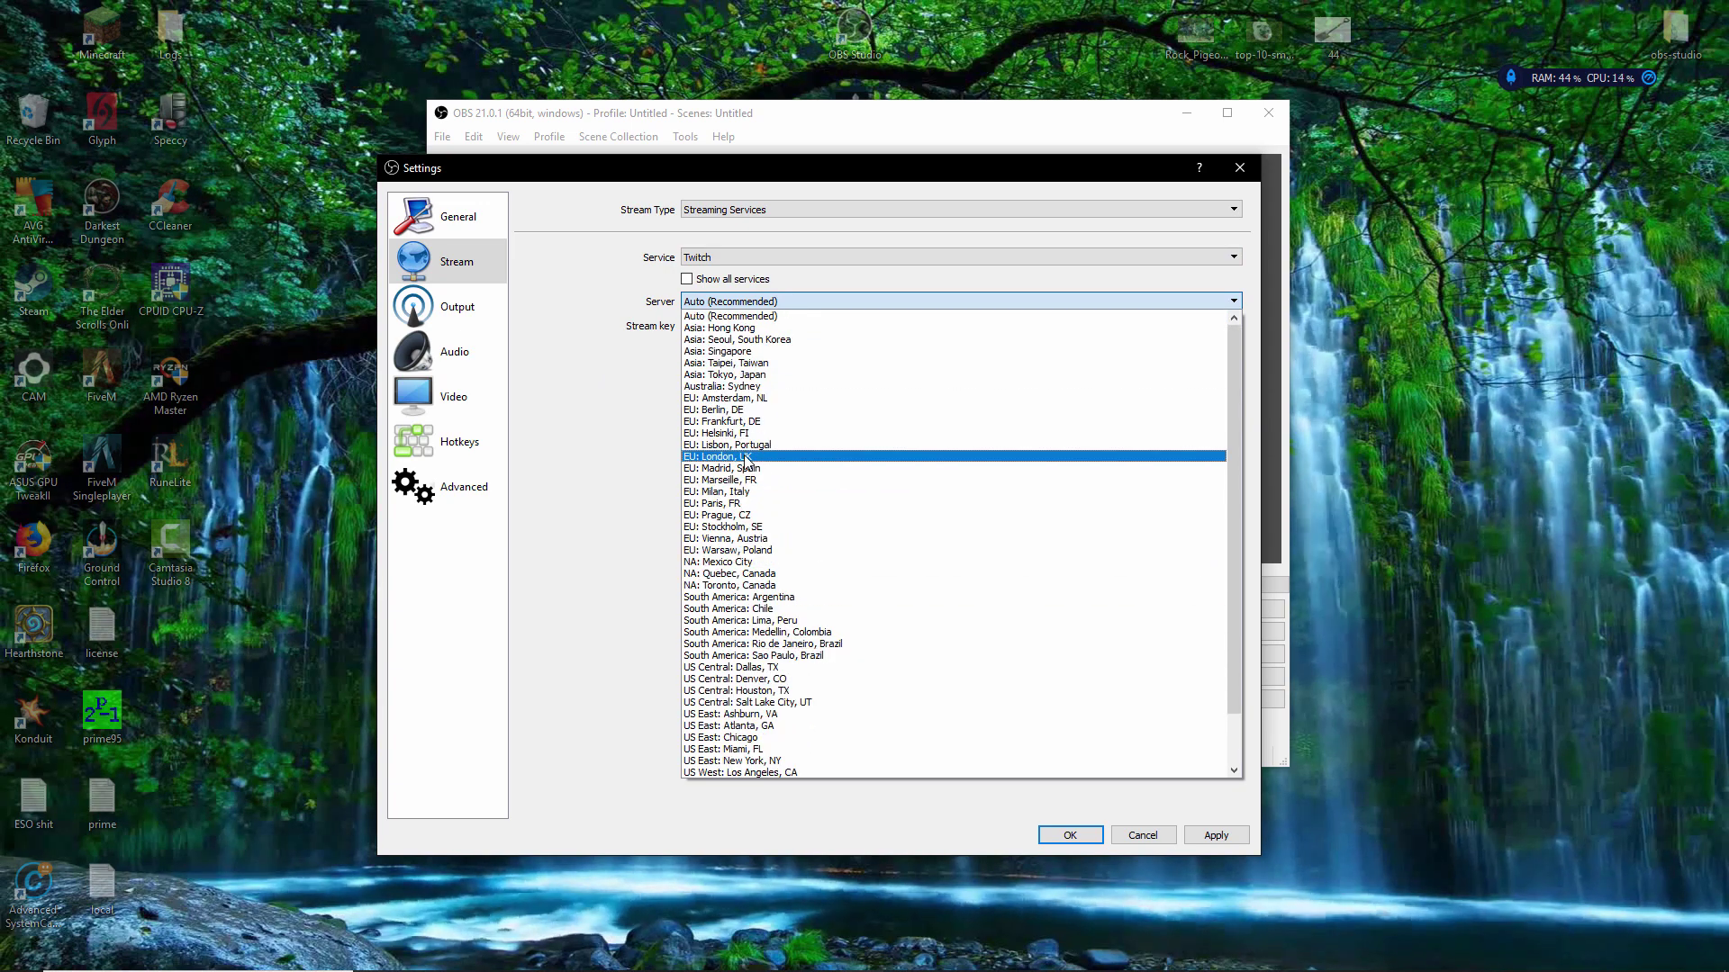
left_click(729, 316)
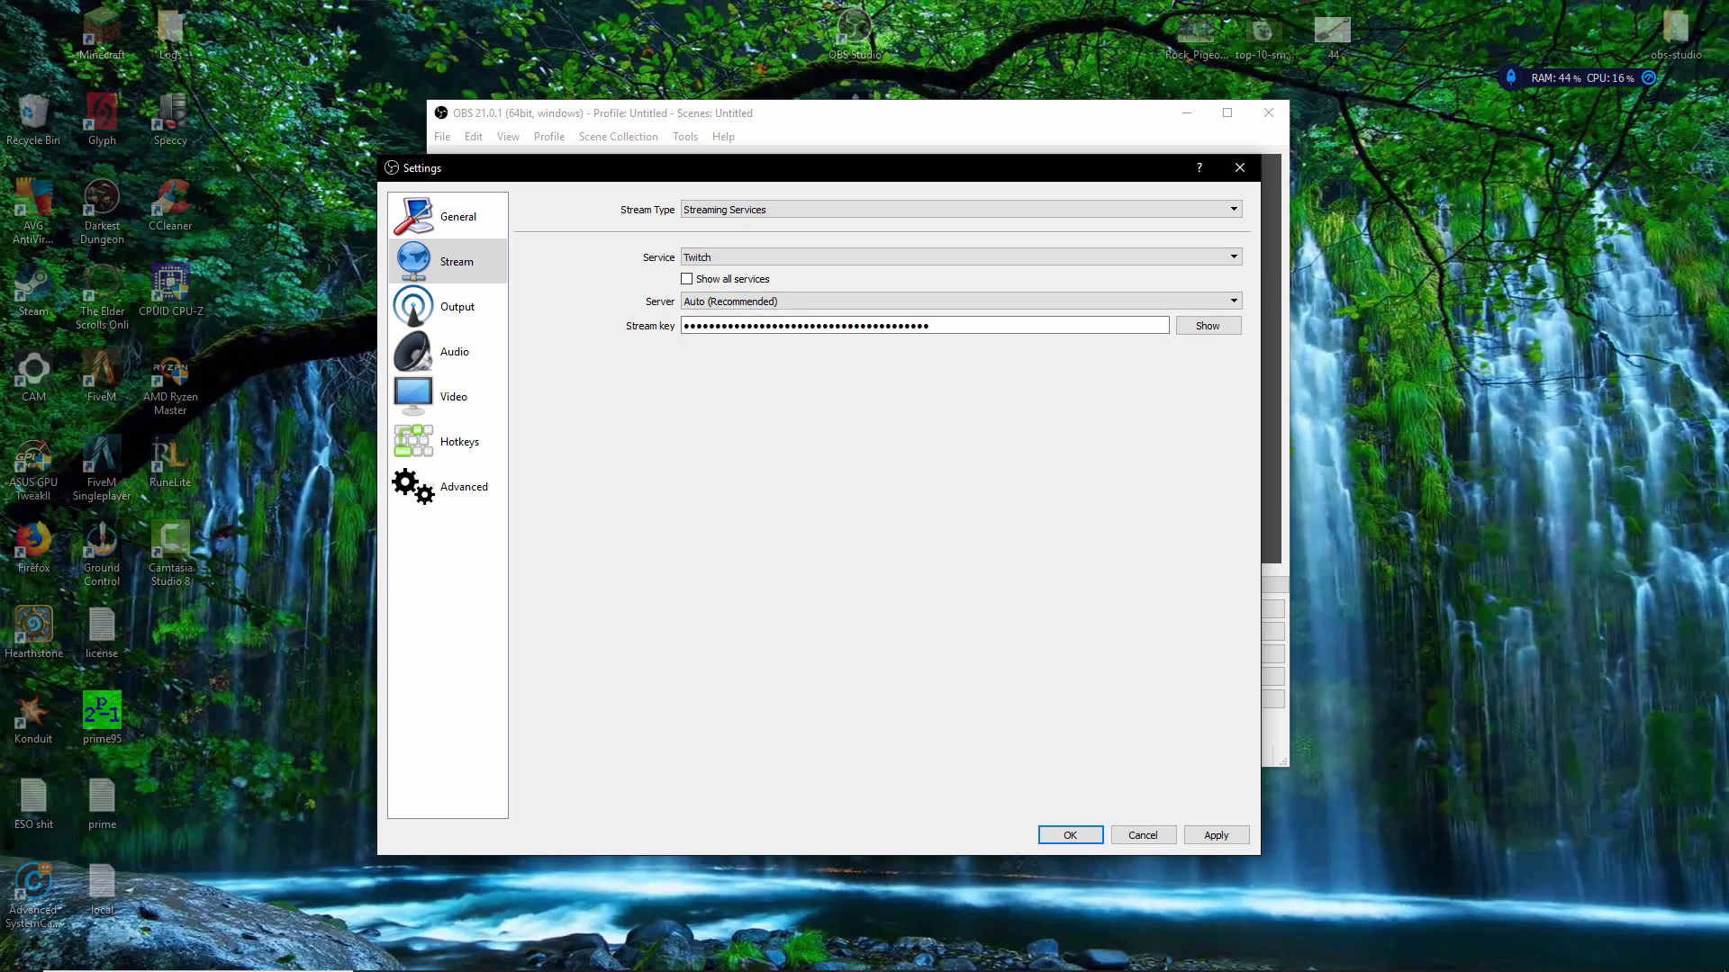
Select the existing stream key, then bring up and maximise the Twitch dashboard.
double_click(984, 328)
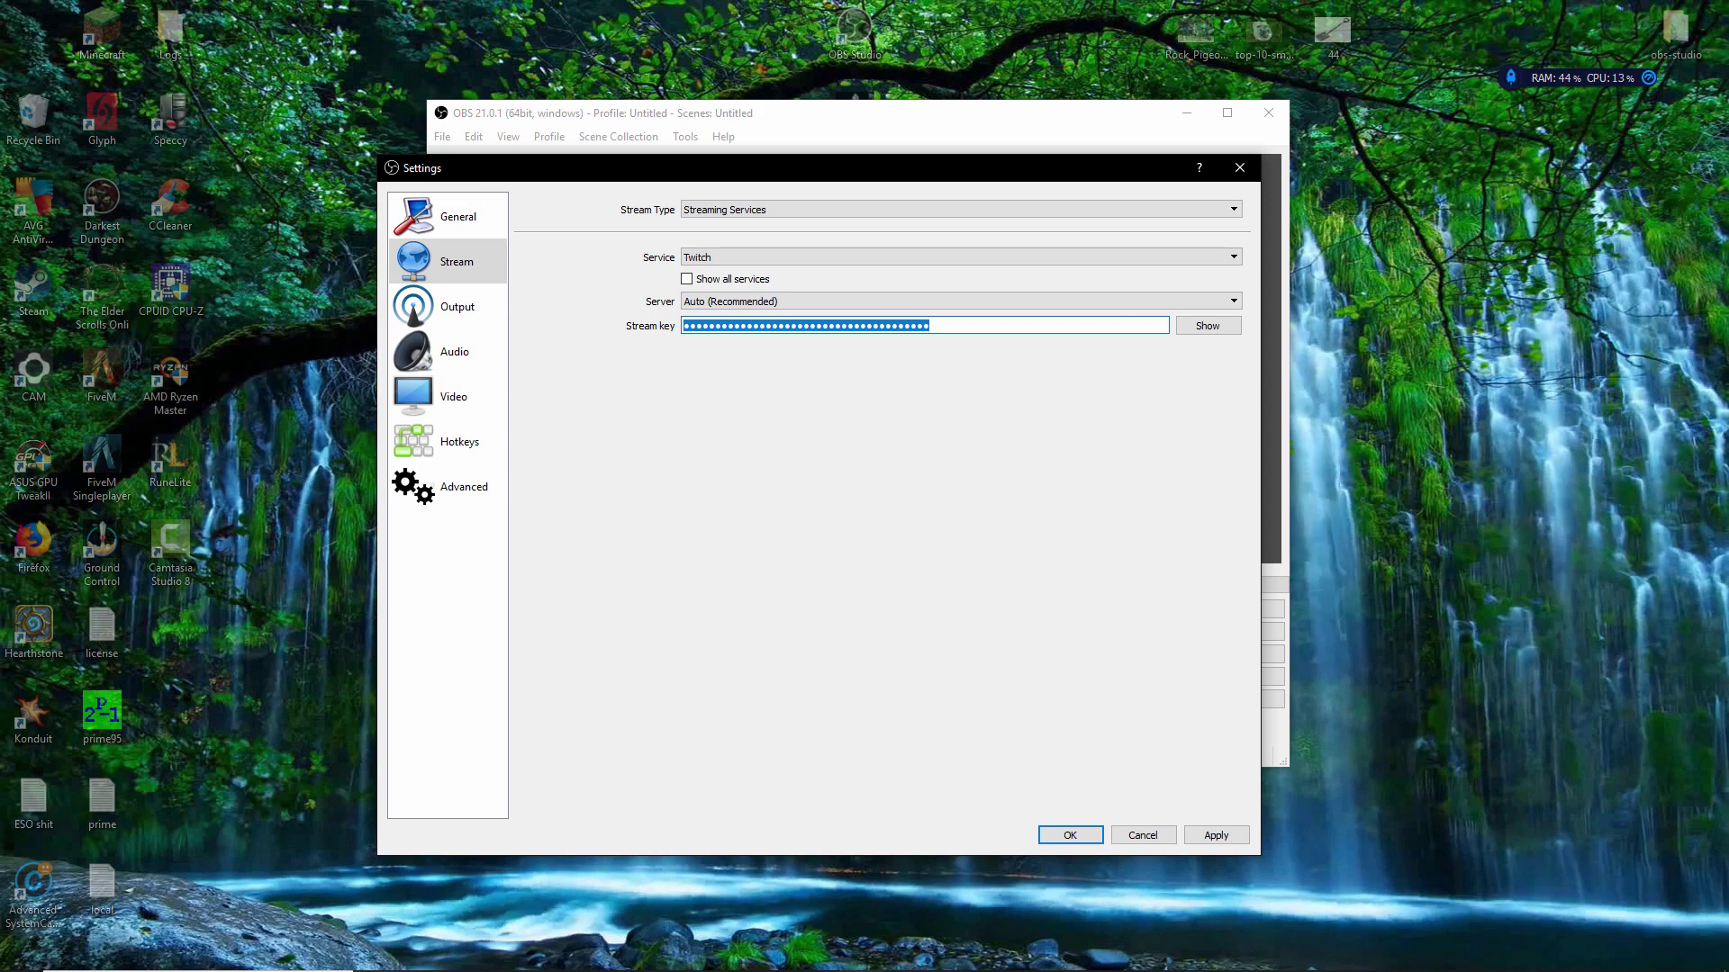
key("alt+Tab")
double_click(1079, 92)
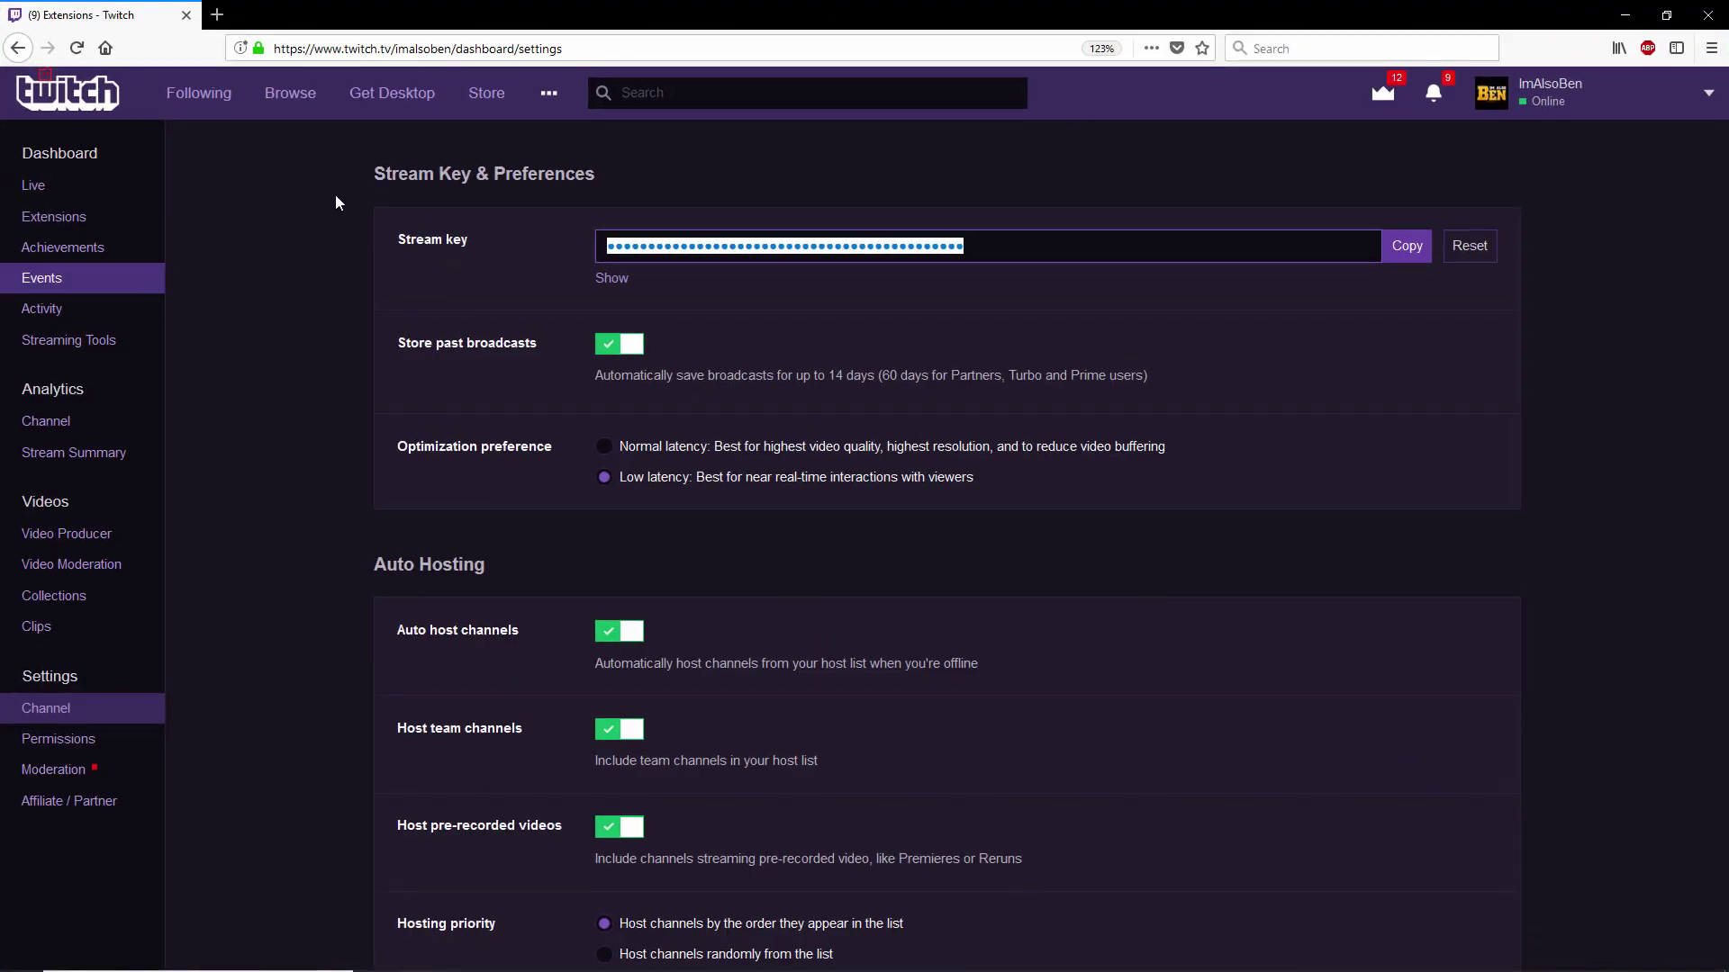
Select the whole Twitch stream key and dismiss the reveal warning without showing it.
left_click(365, 47)
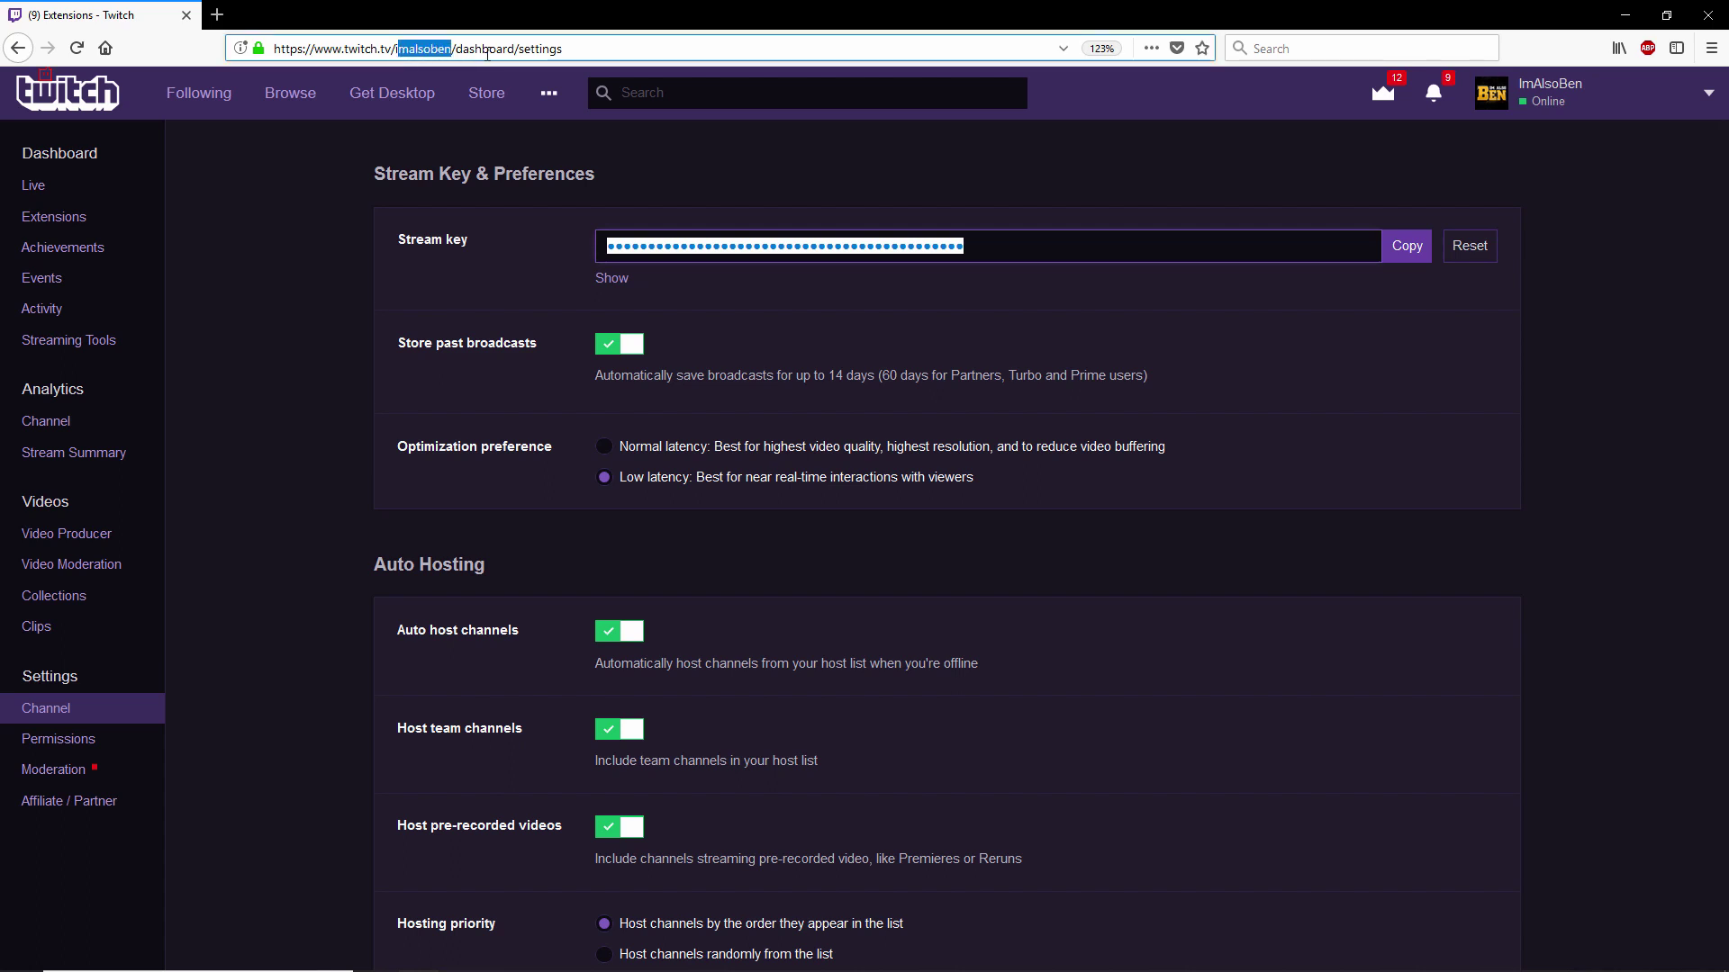
left_click_drag(490, 48, 519, 49)
double_click(533, 51)
left_click(277, 263)
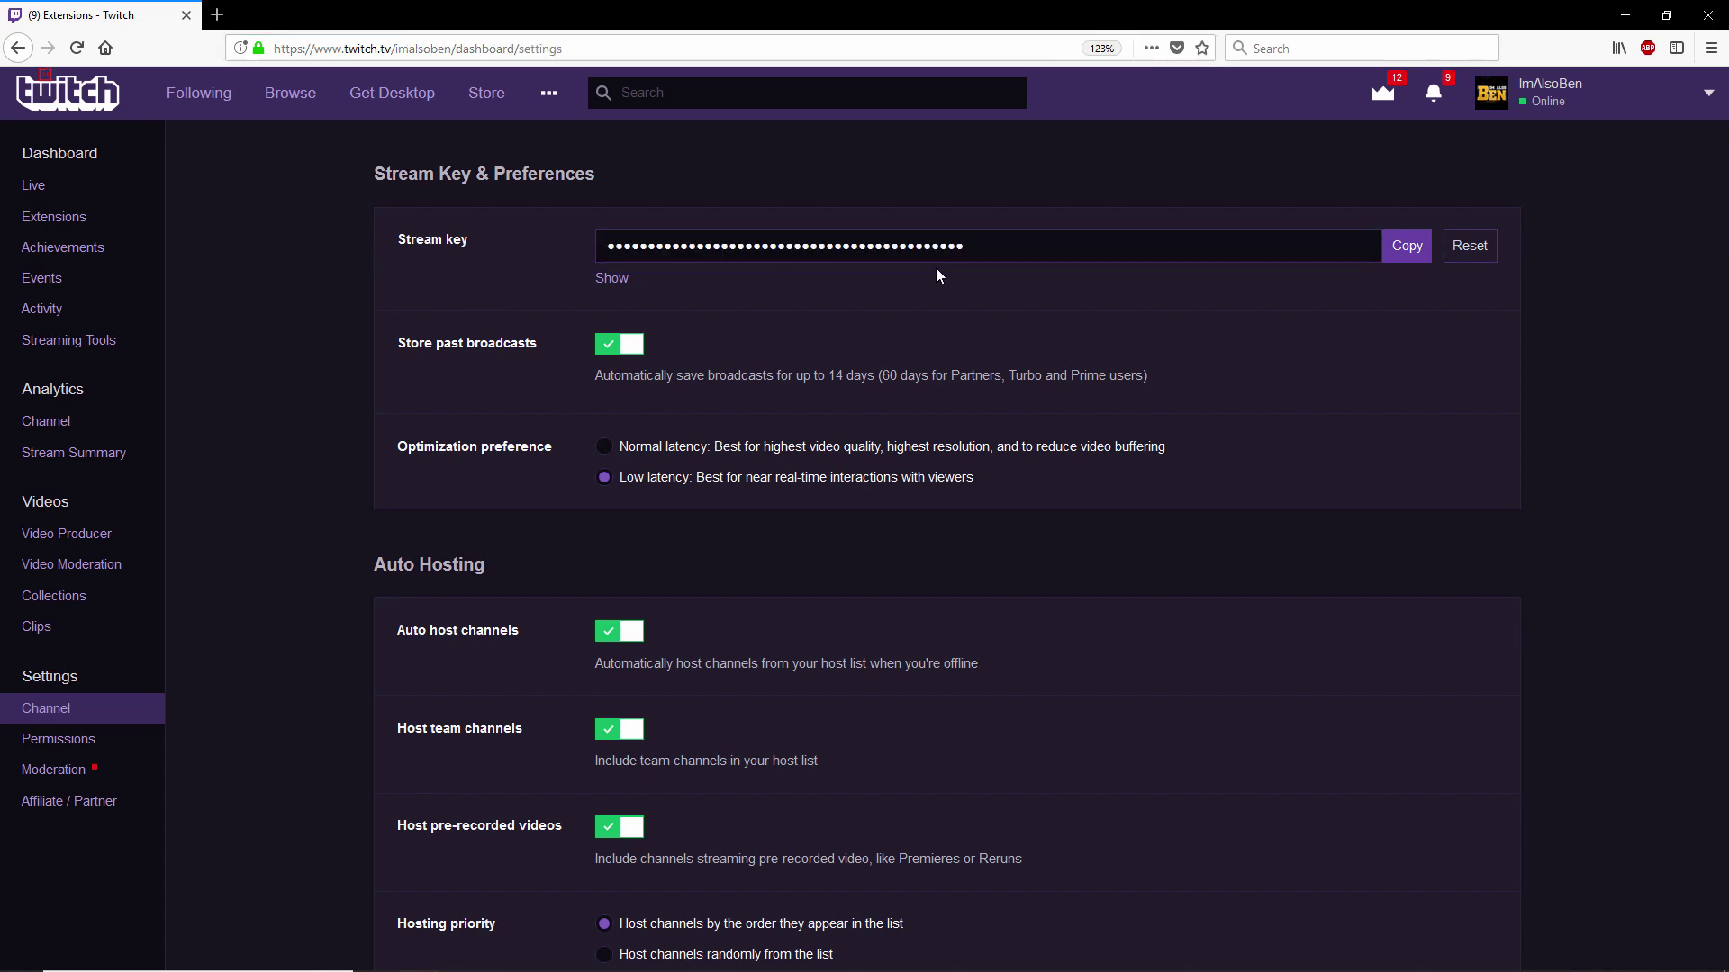
left_click_drag(944, 247, 582, 263)
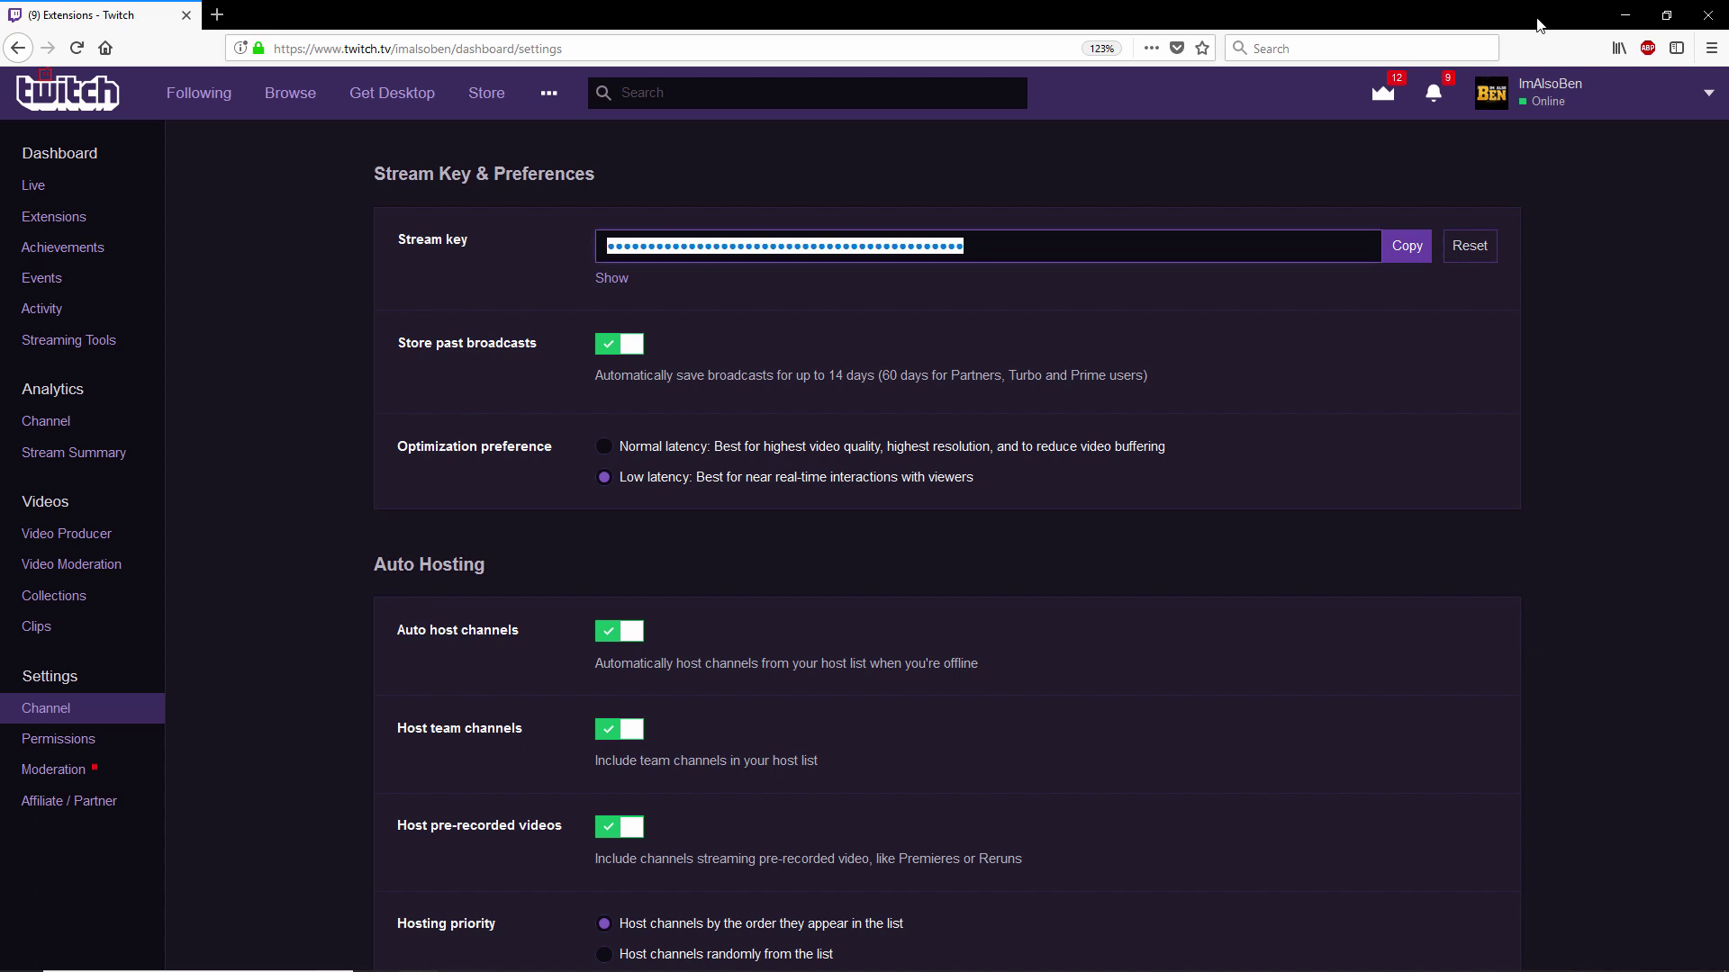
left_click(620, 286)
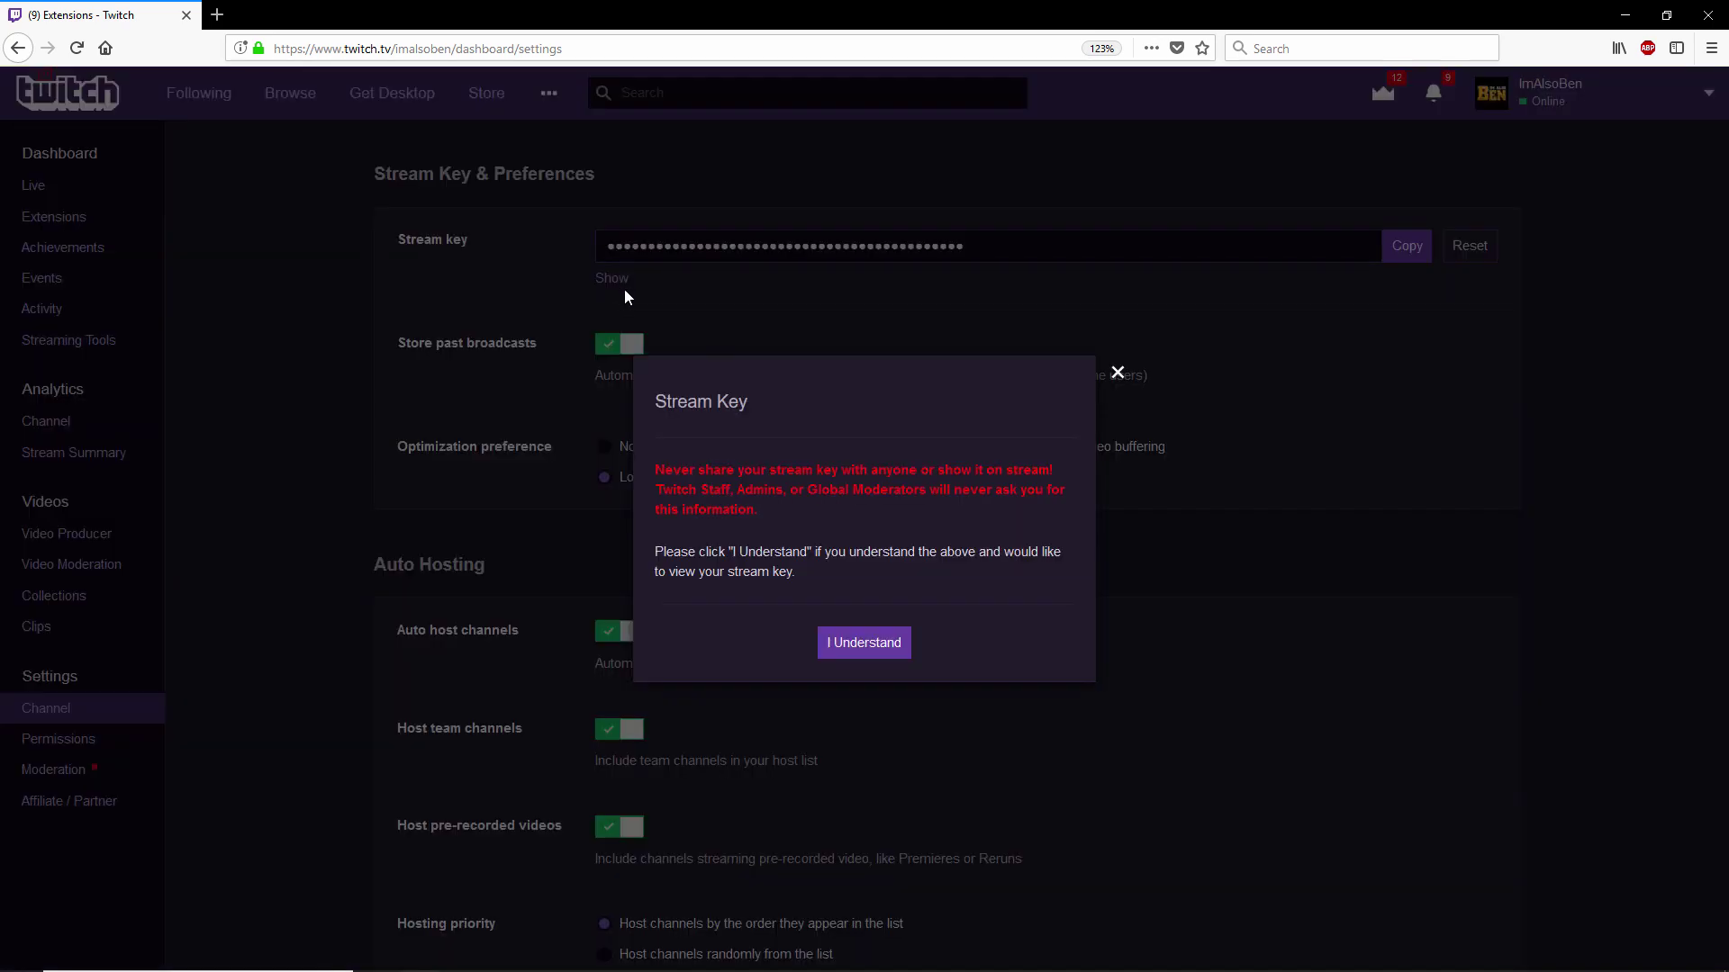
left_click(1118, 372)
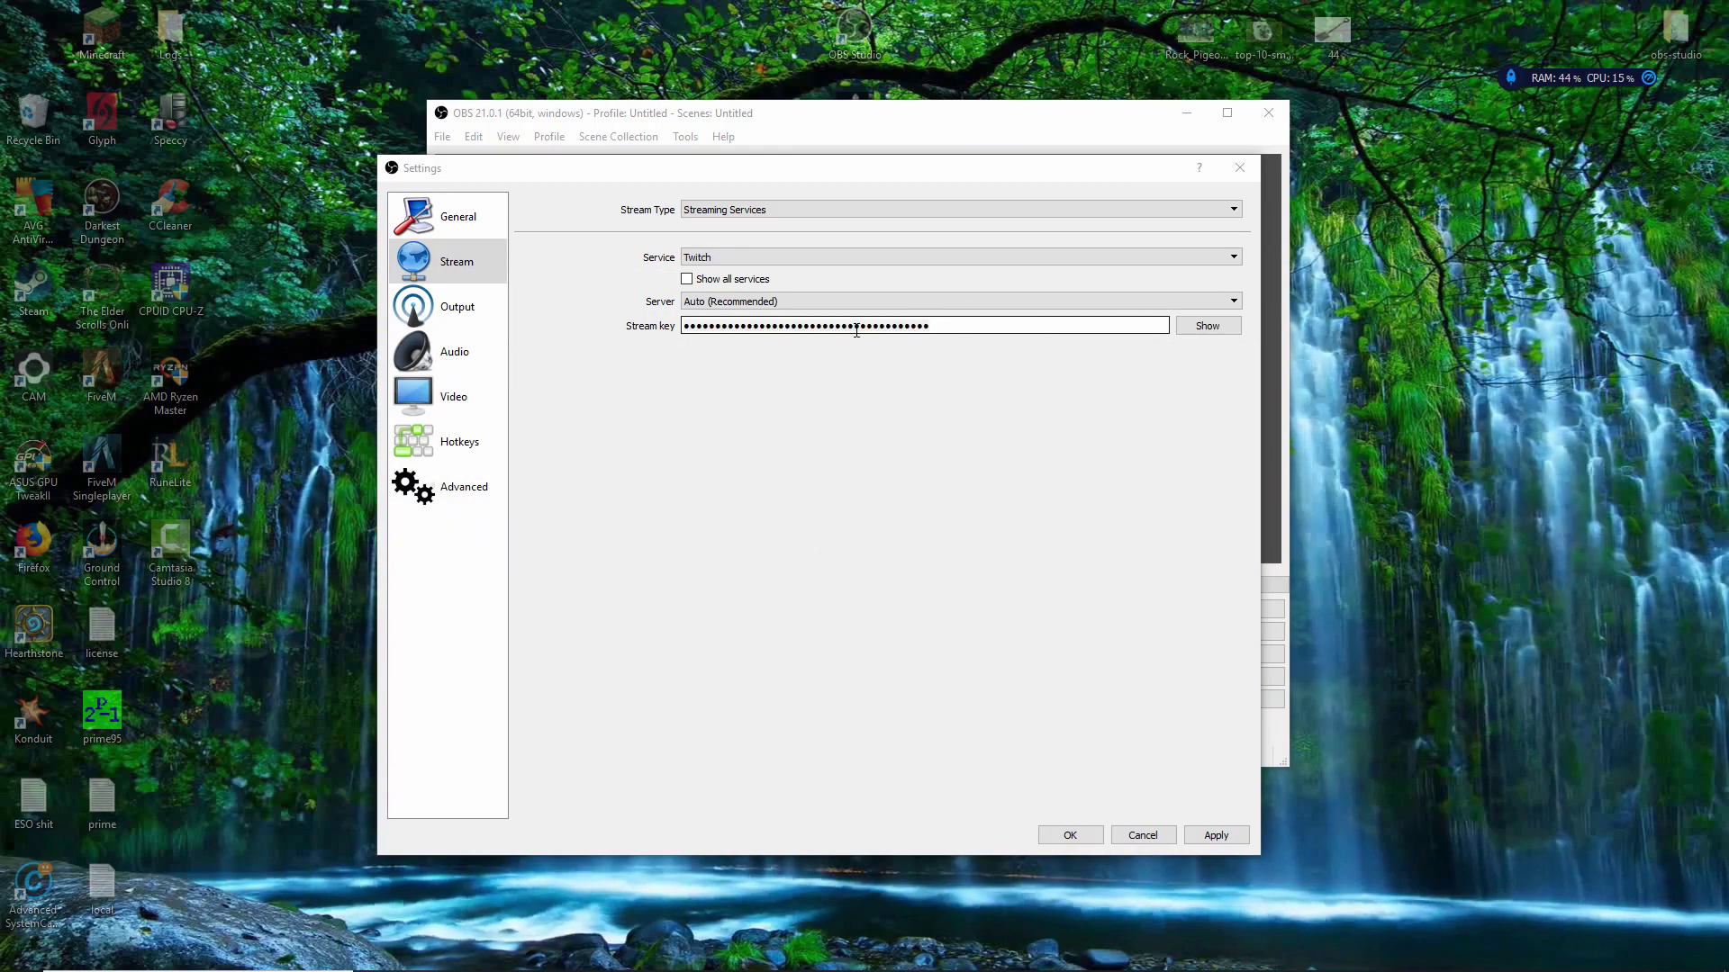
Paste the Twitch stream key over the old OBS key and apply the stream settings.
left_click(962, 321)
key("ctrl+a")
key("ctrl+v")
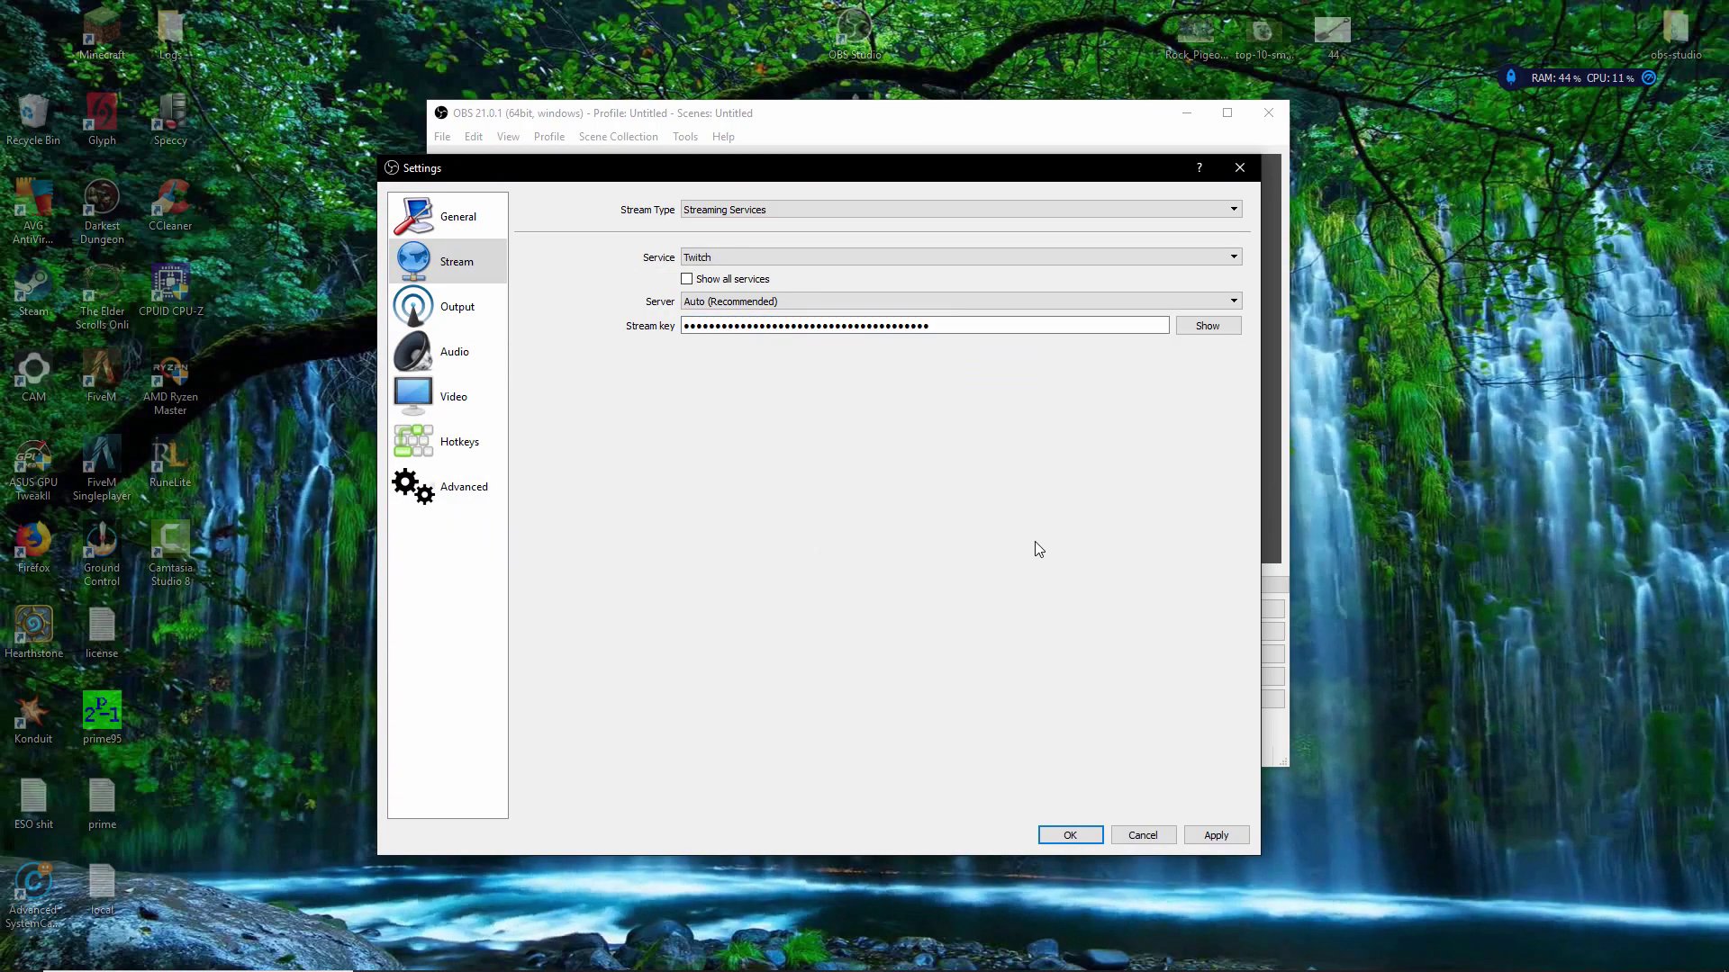
left_click(1211, 833)
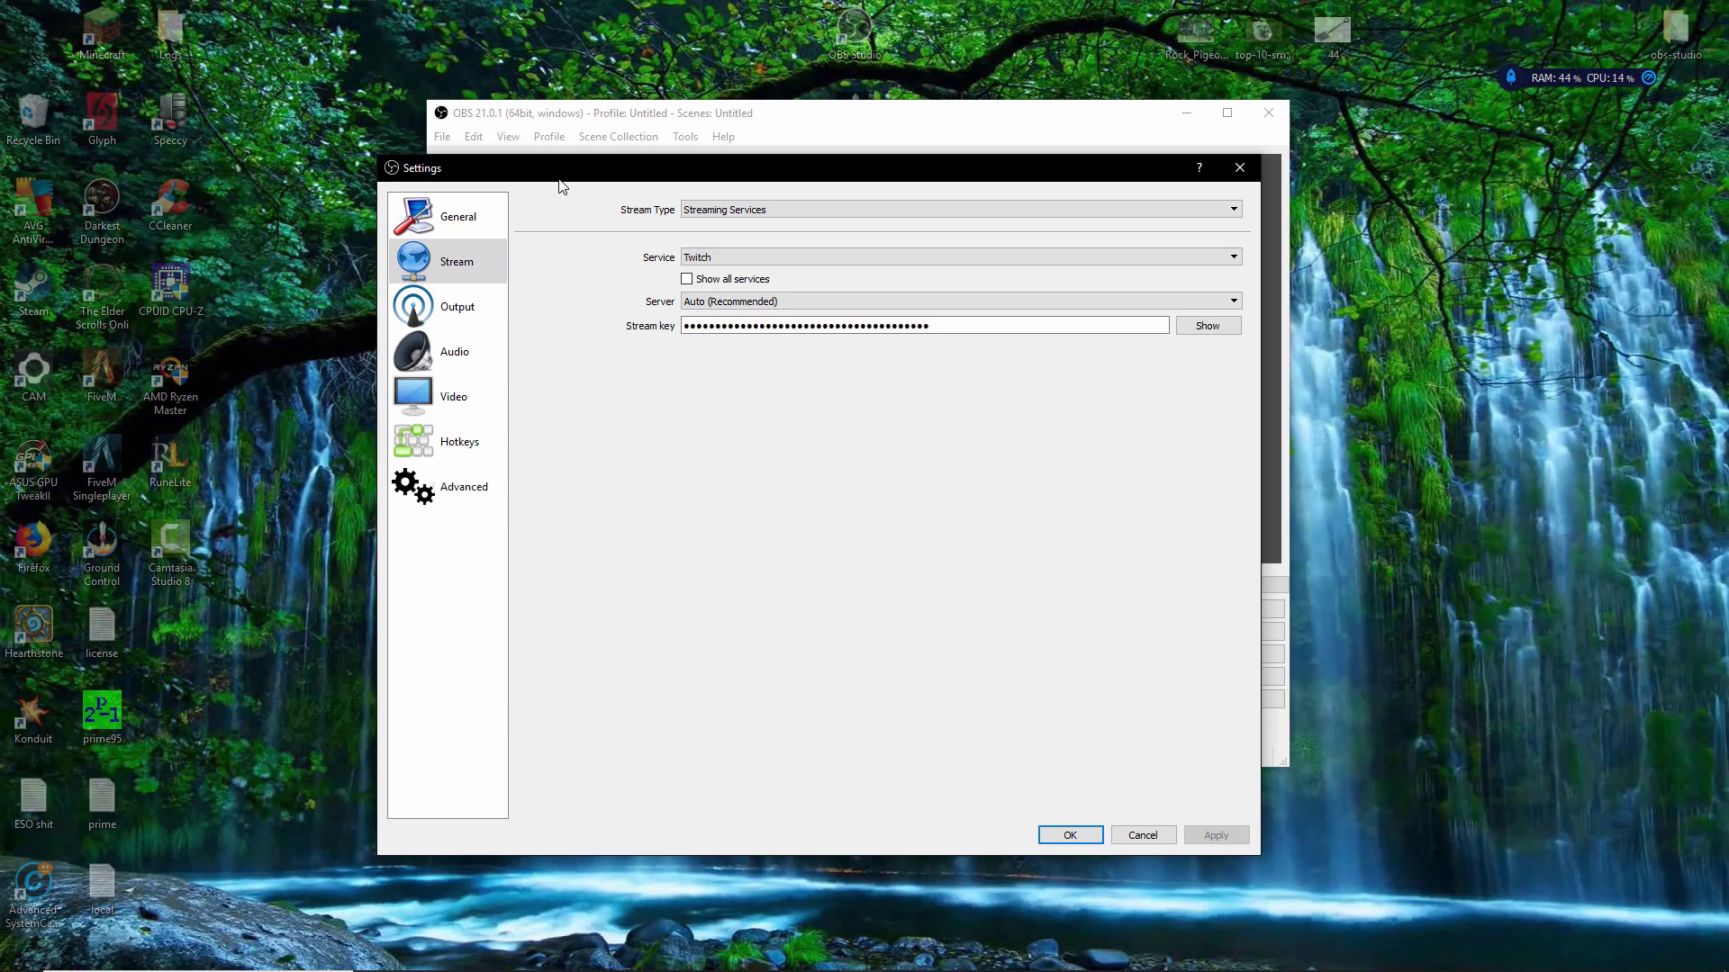
left_click_drag(553, 179, 1007, 779)
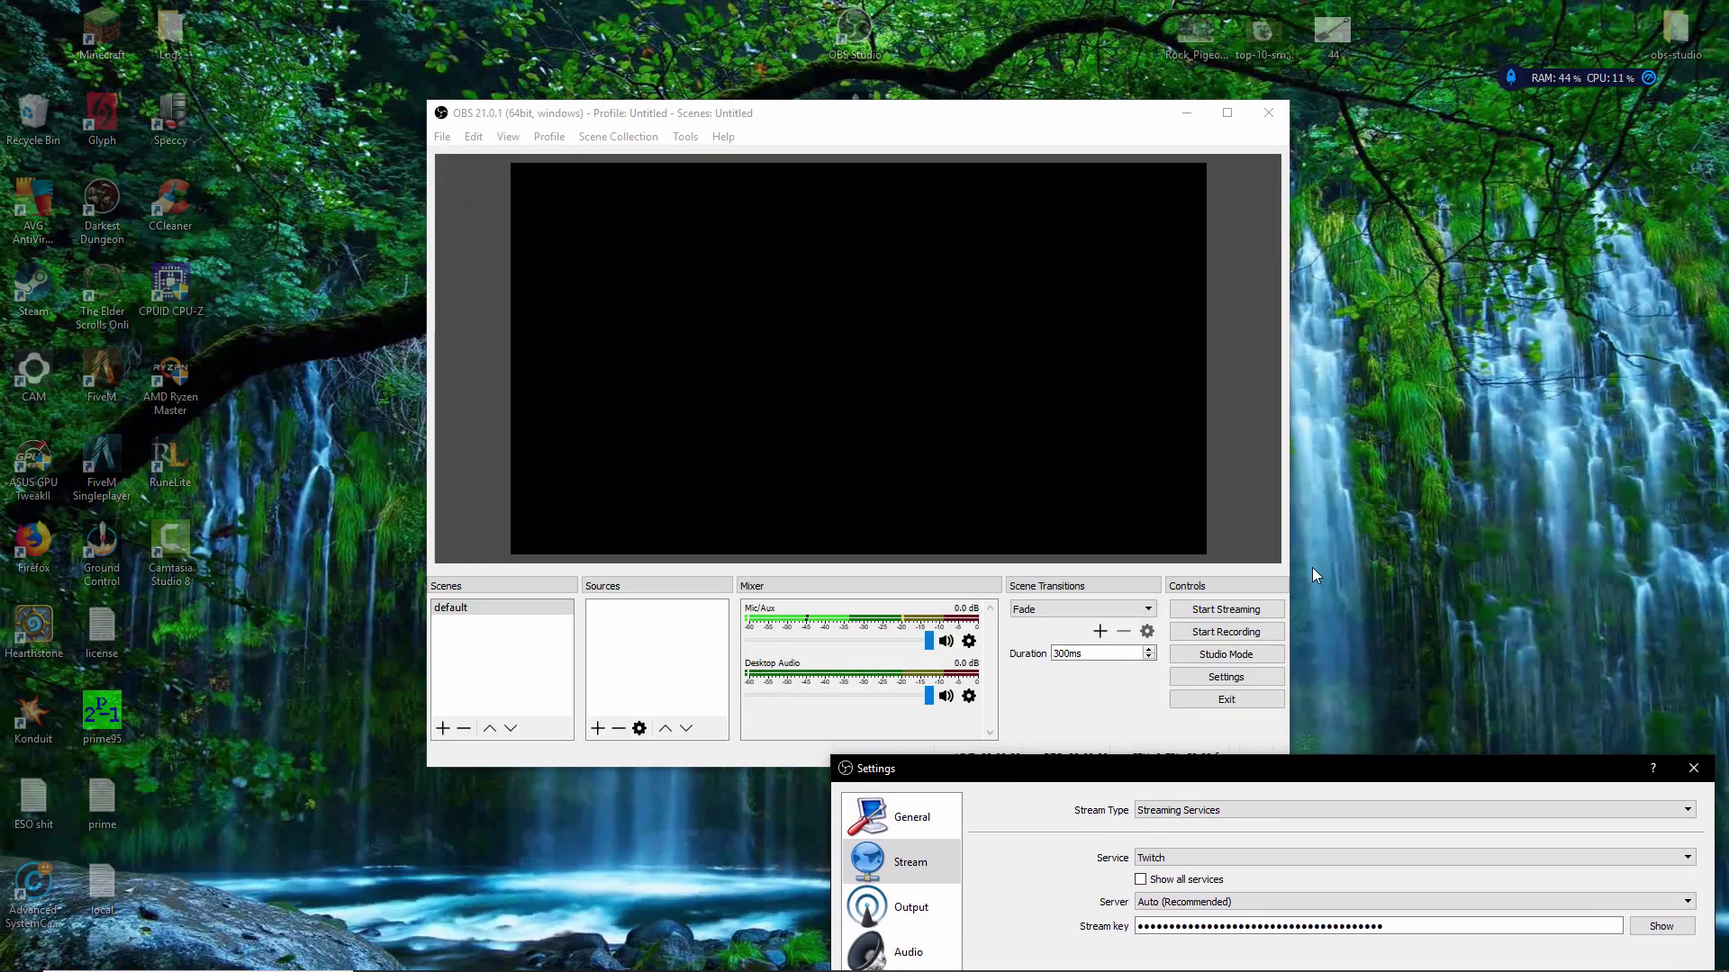
left_click_drag(1254, 772, 678, 192)
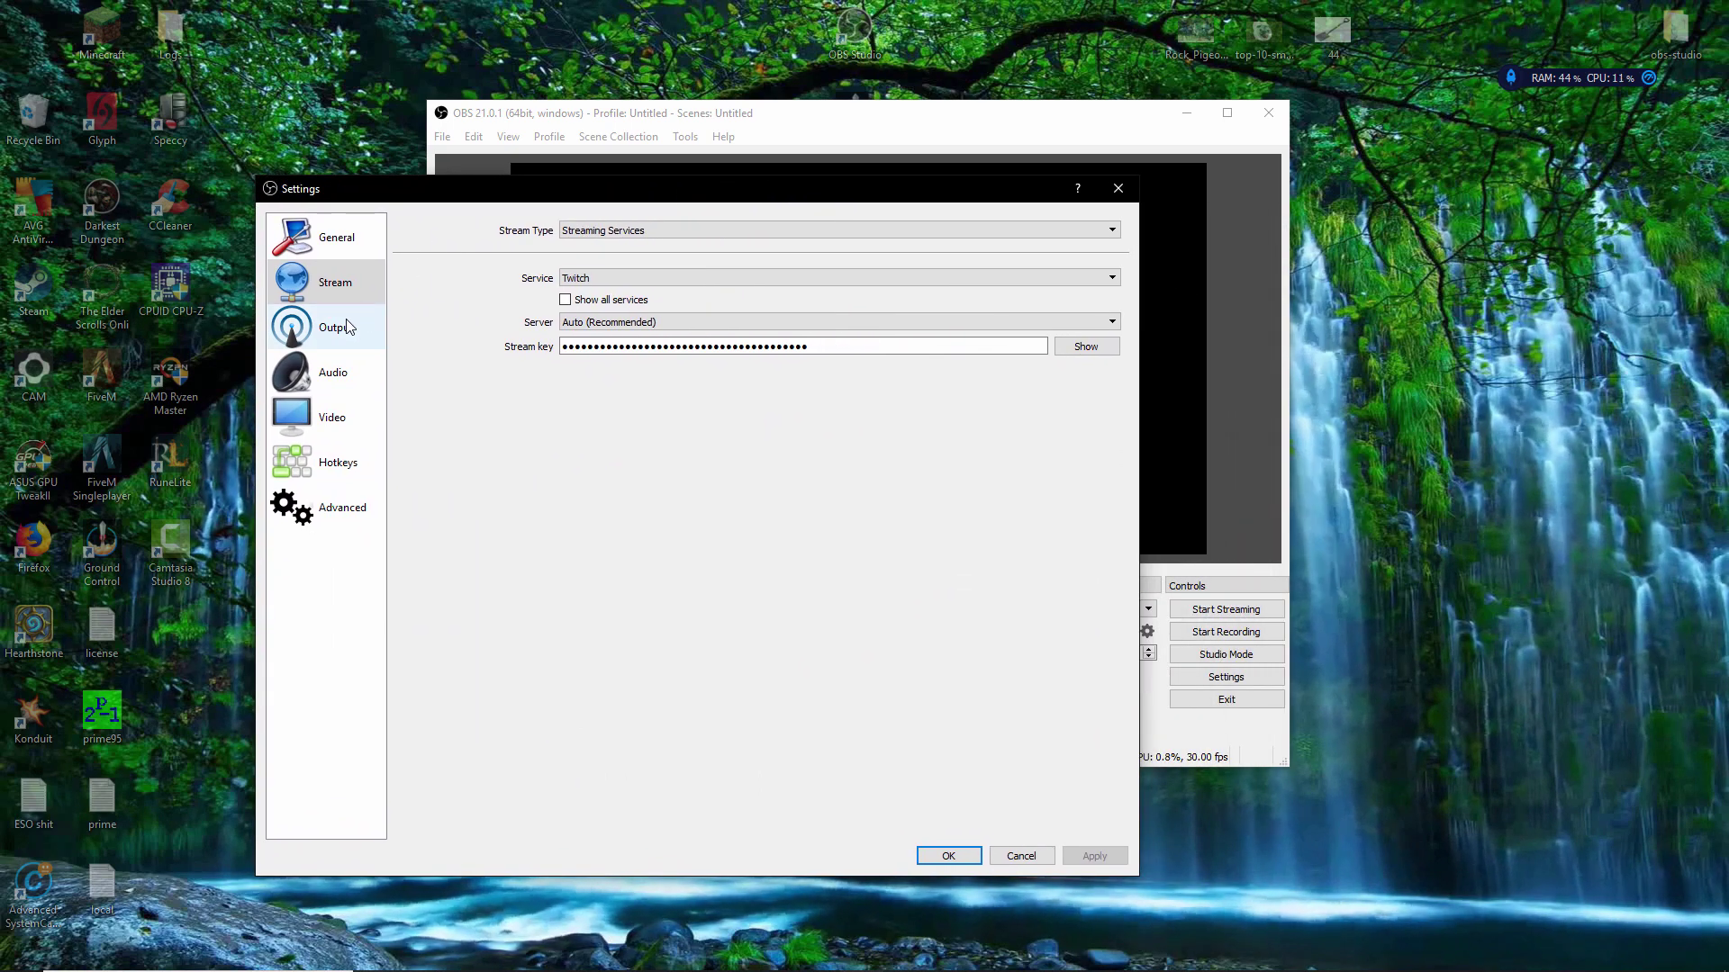
On the Output page, keep the Video Bitrate at 2500.
left_click(349, 327)
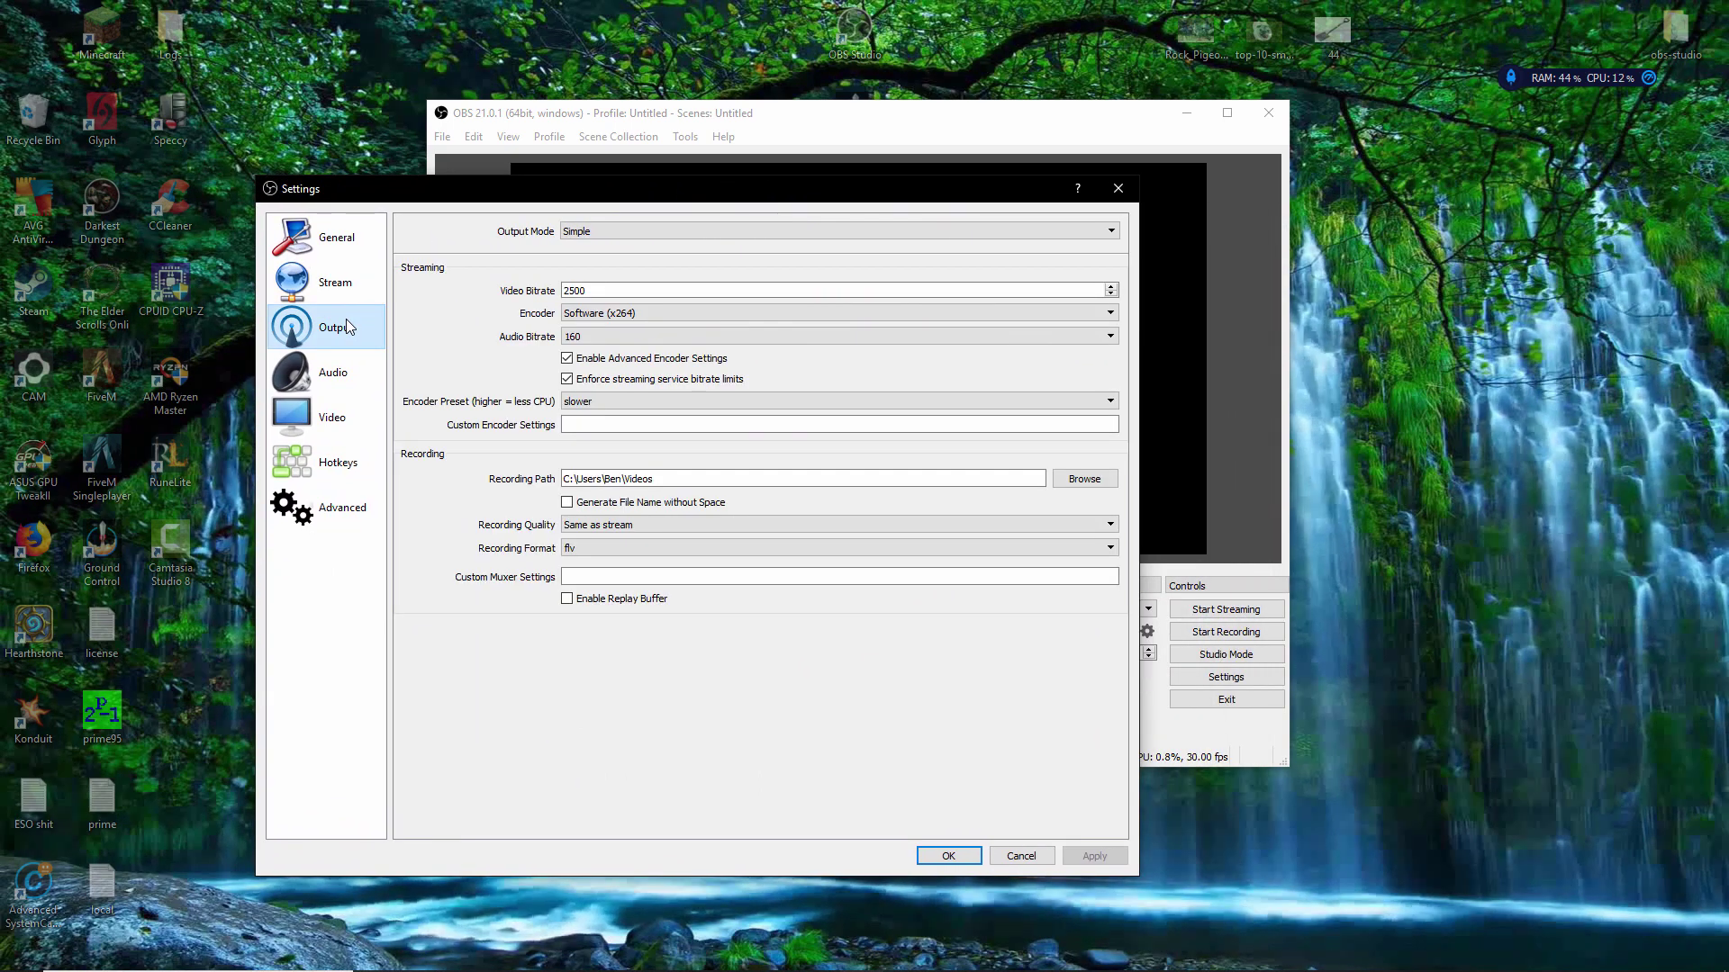
key("Tab")
key("Tab")
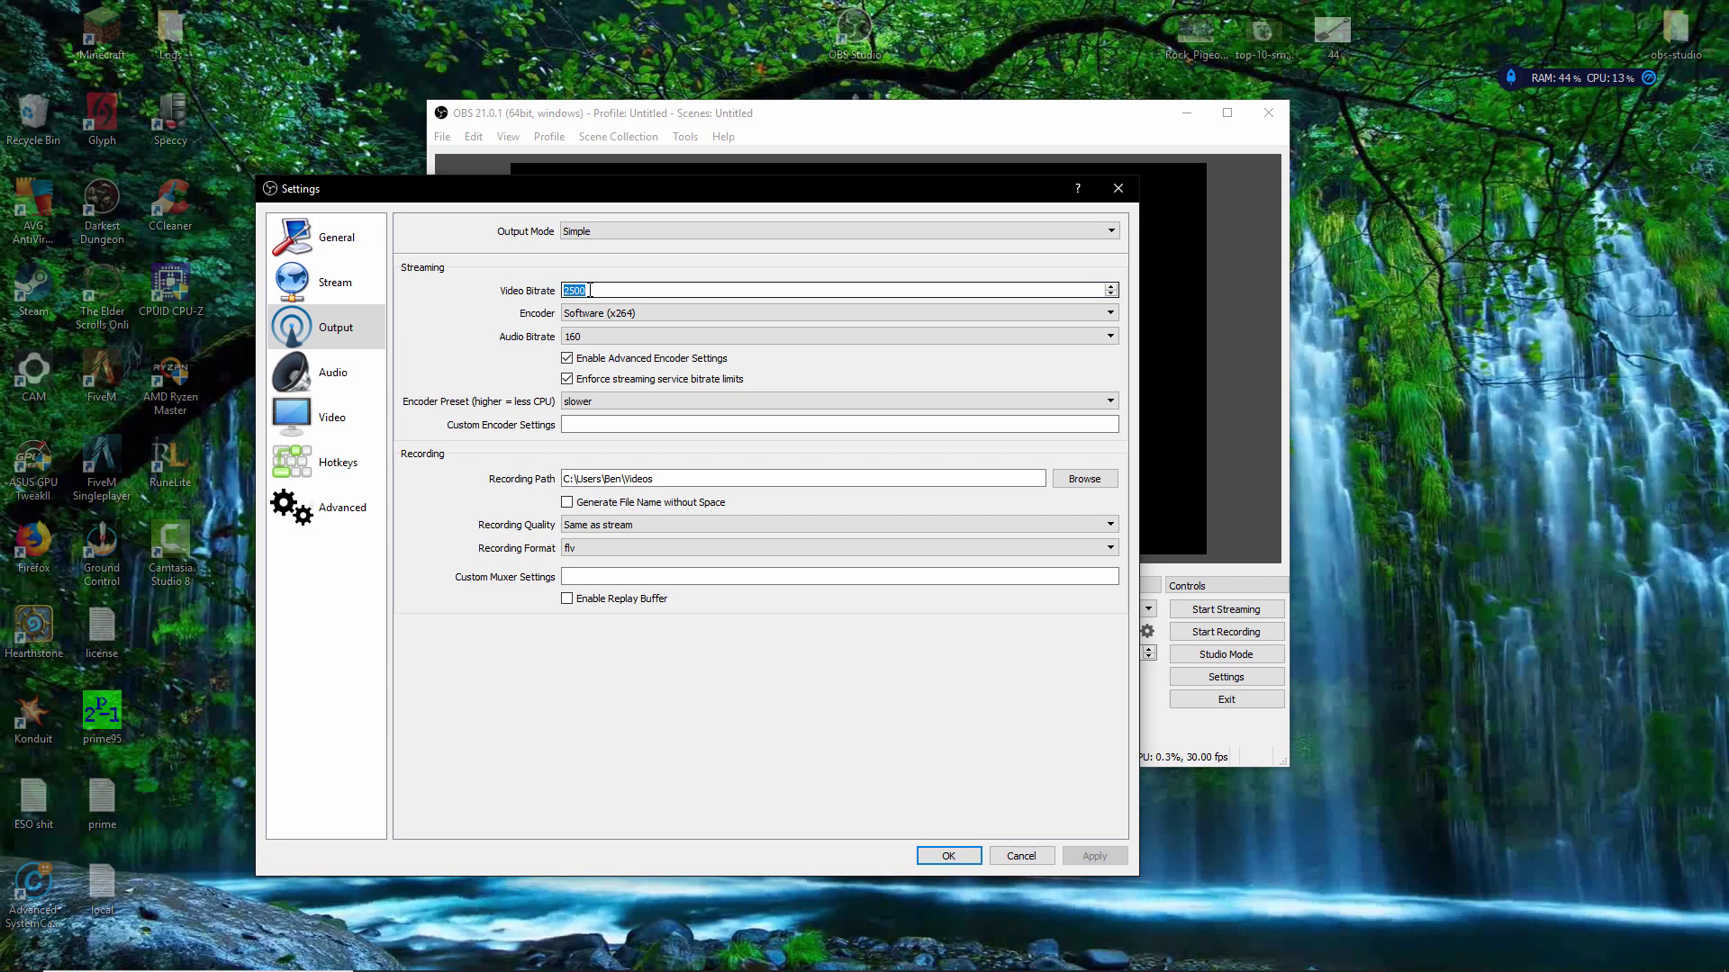
left_click(570, 290)
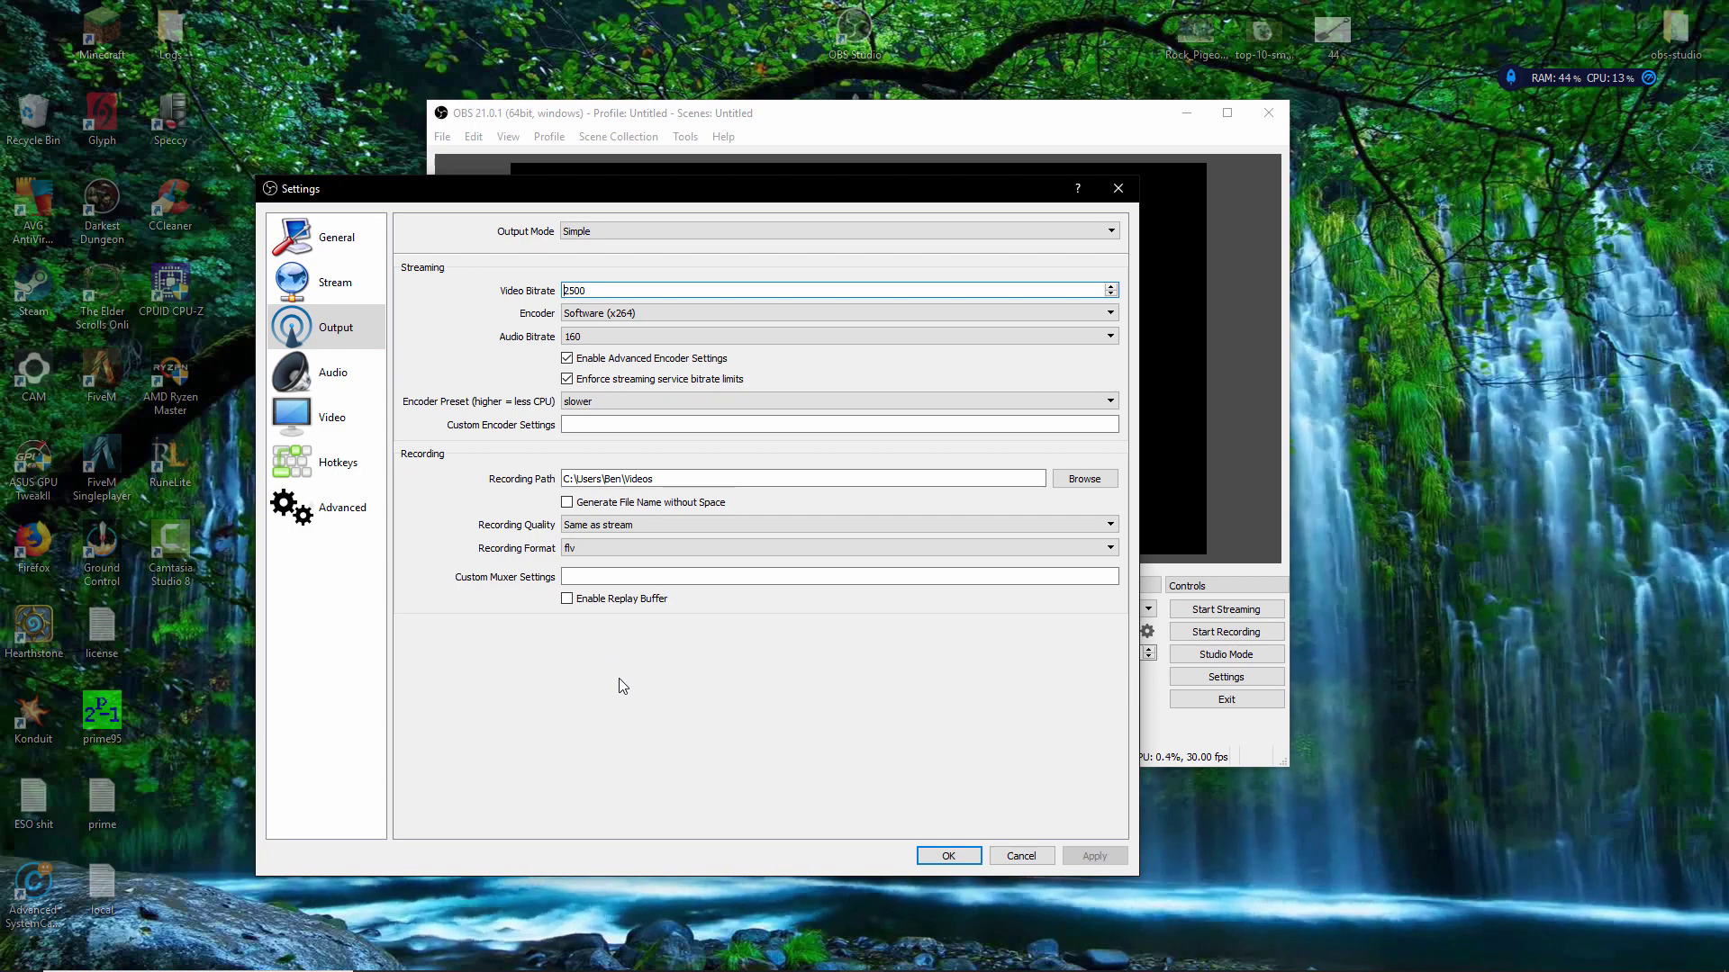
Set the encoder to Software (x264) after trying Hardware (AMD), and disable advanced encoder settings.
left_click(611, 314)
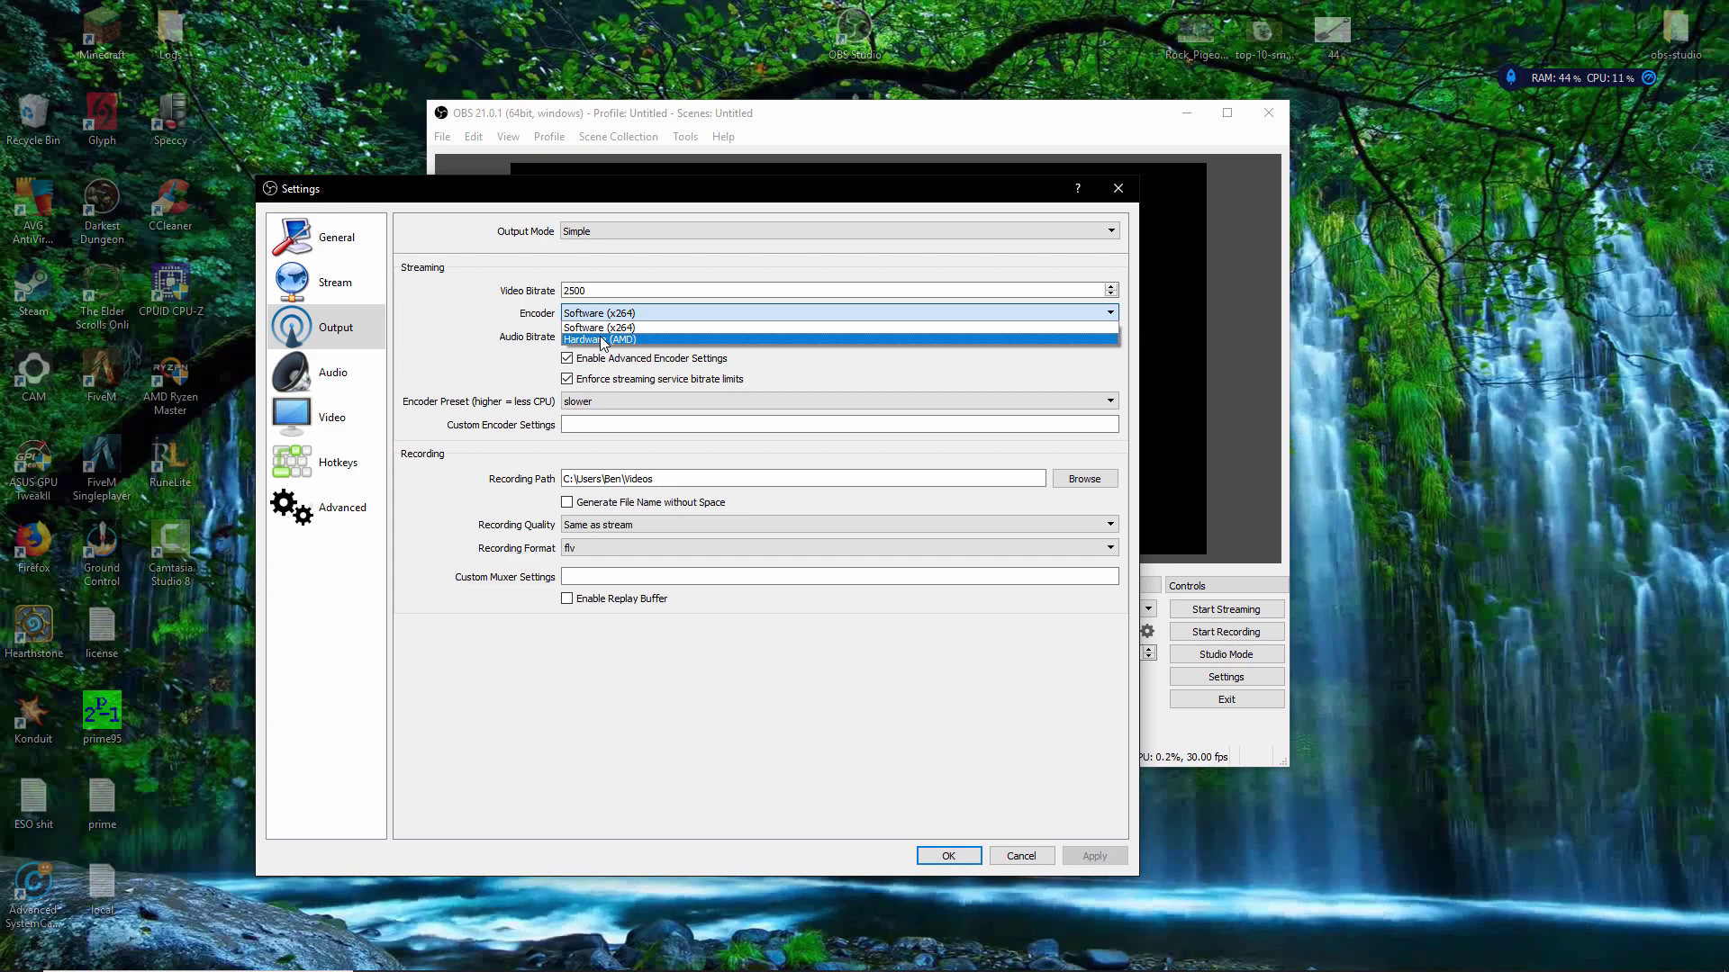
left_click(602, 340)
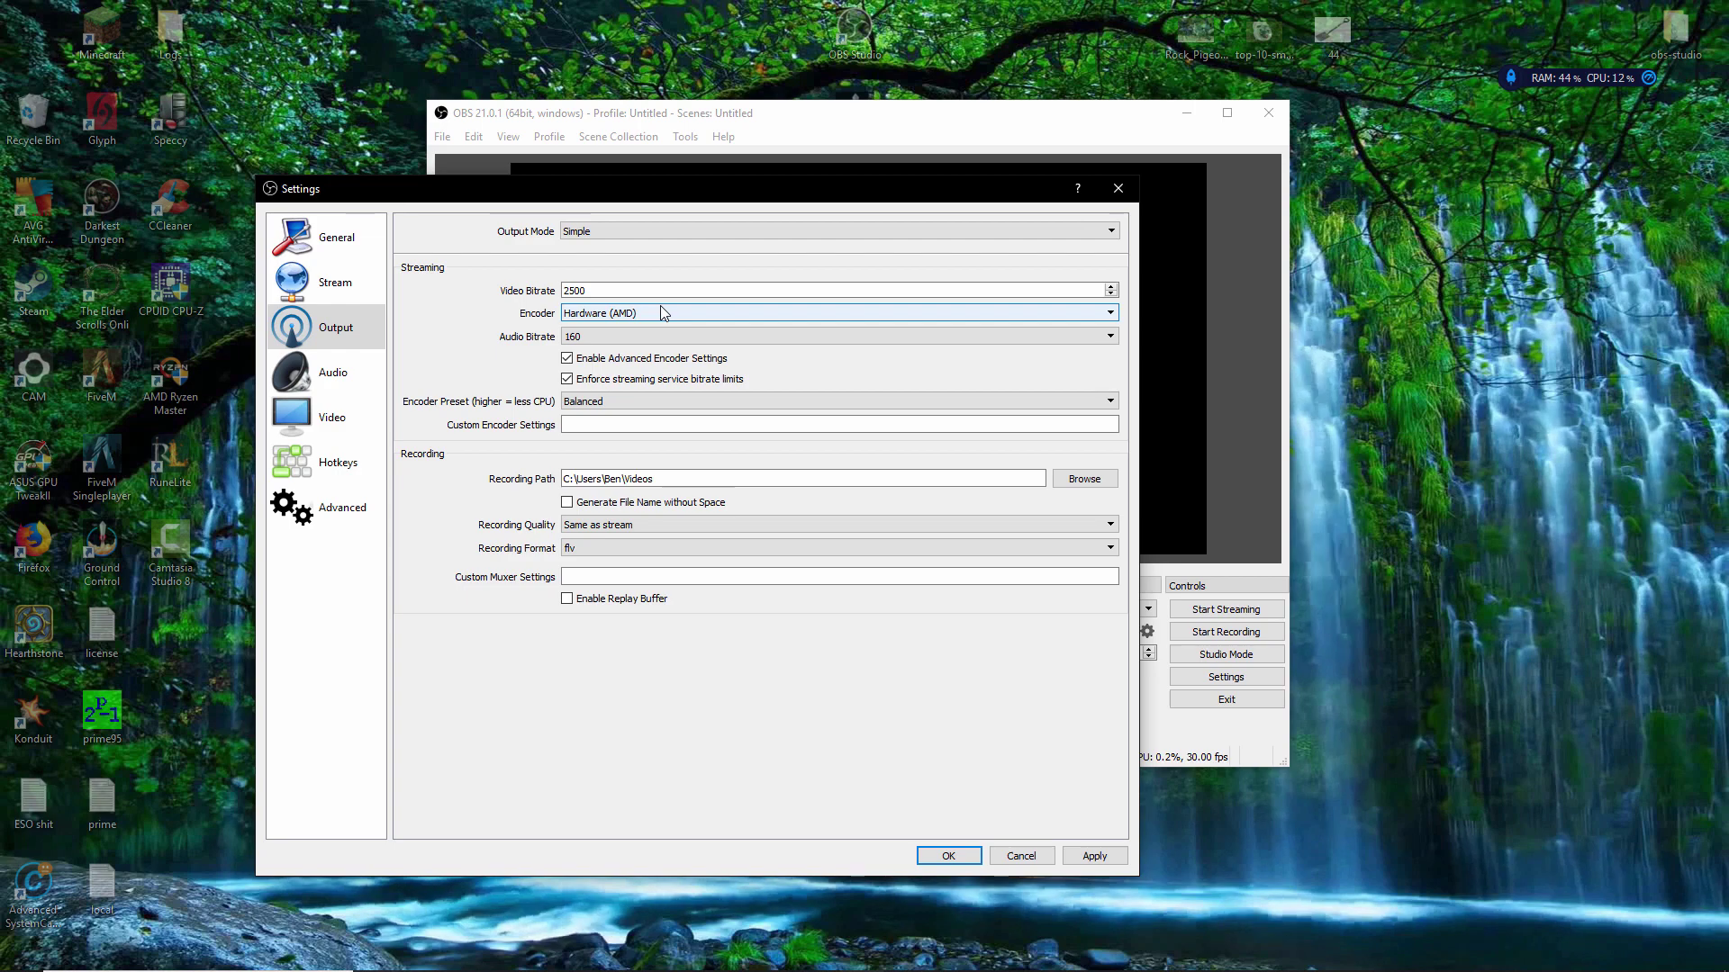
left_click(662, 313)
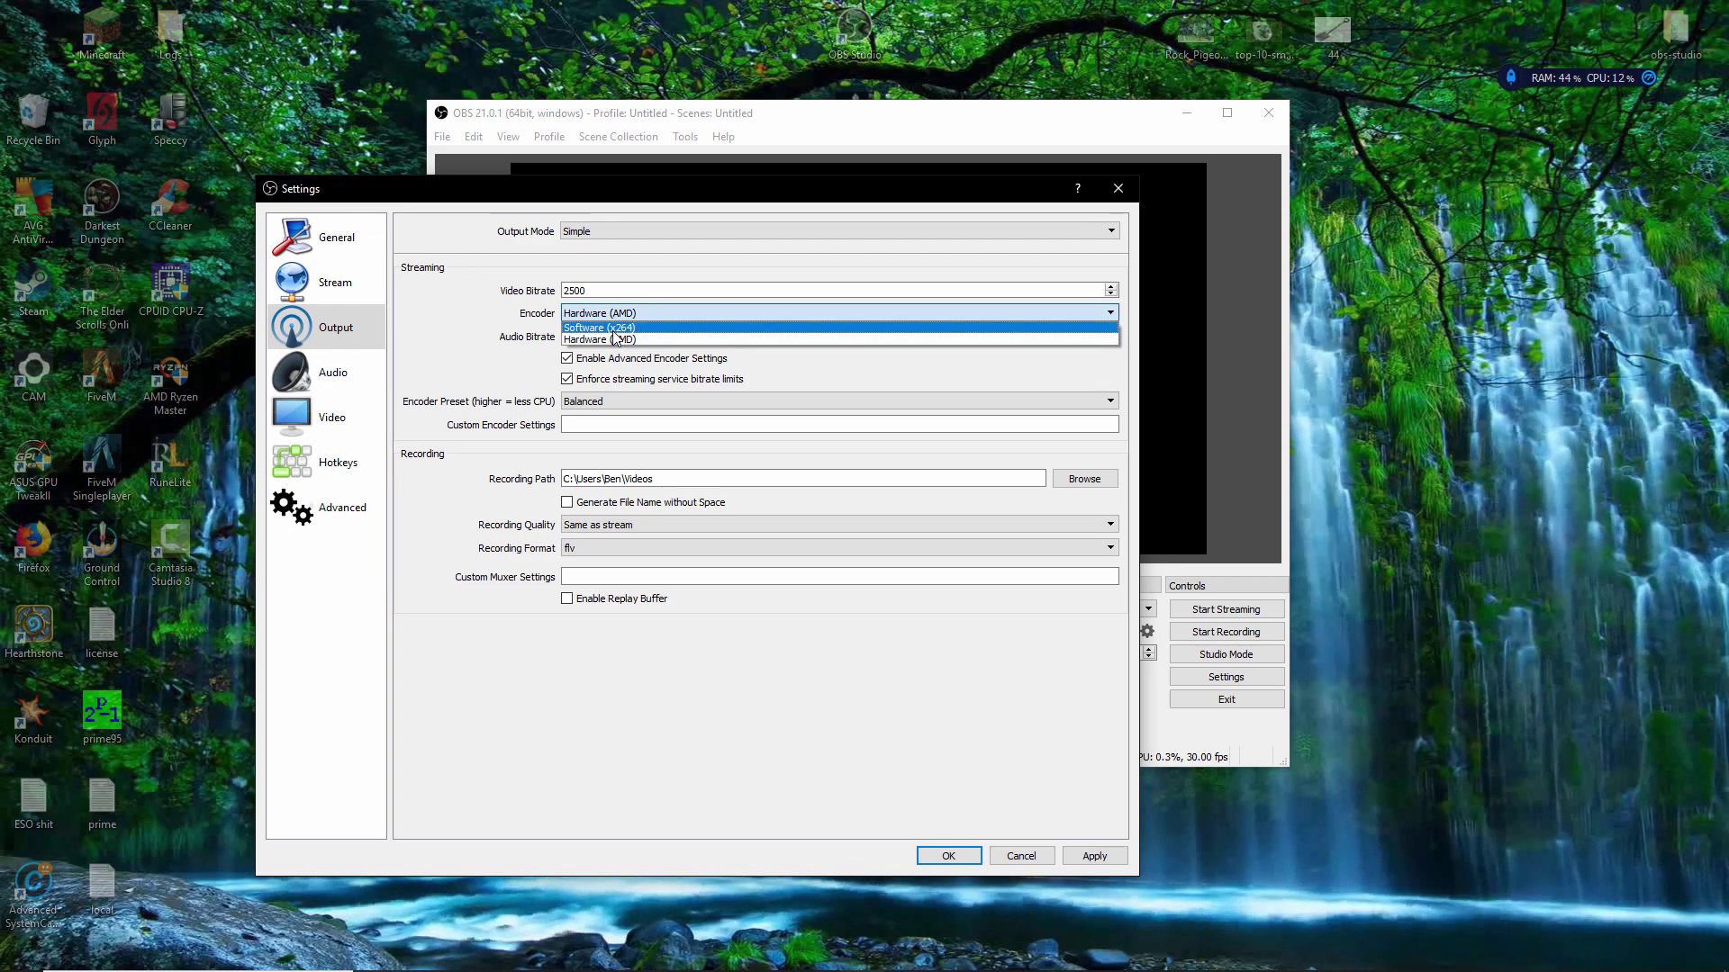
left_click(614, 336)
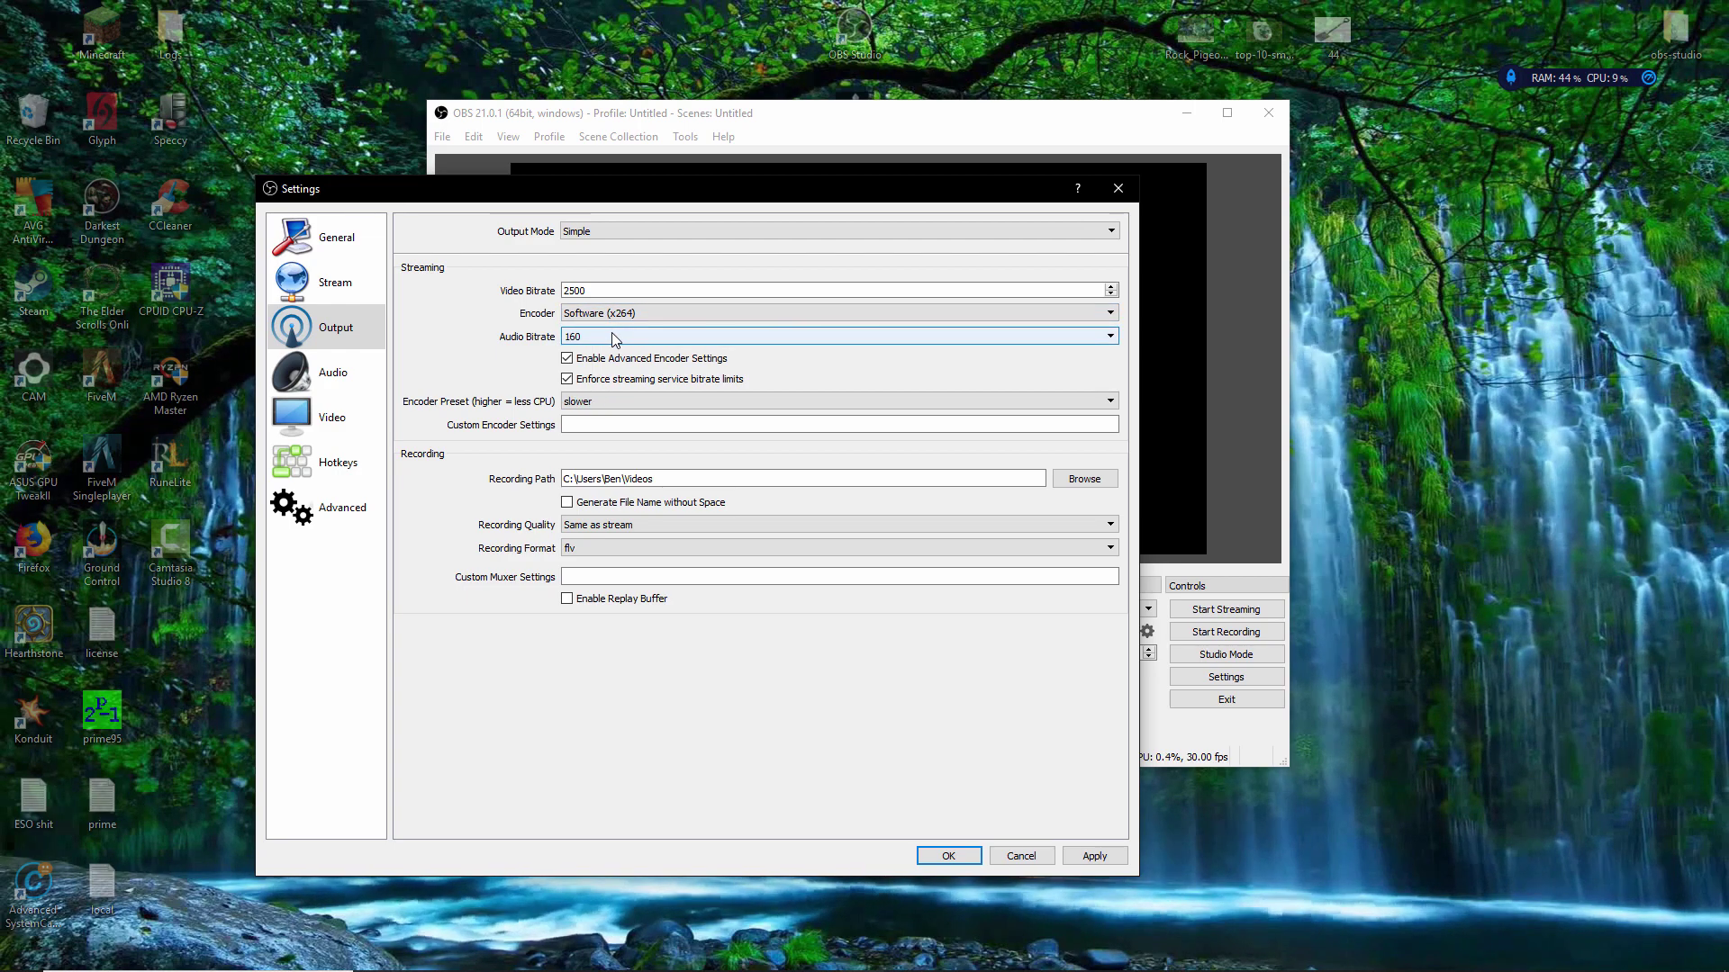
left_click(566, 358)
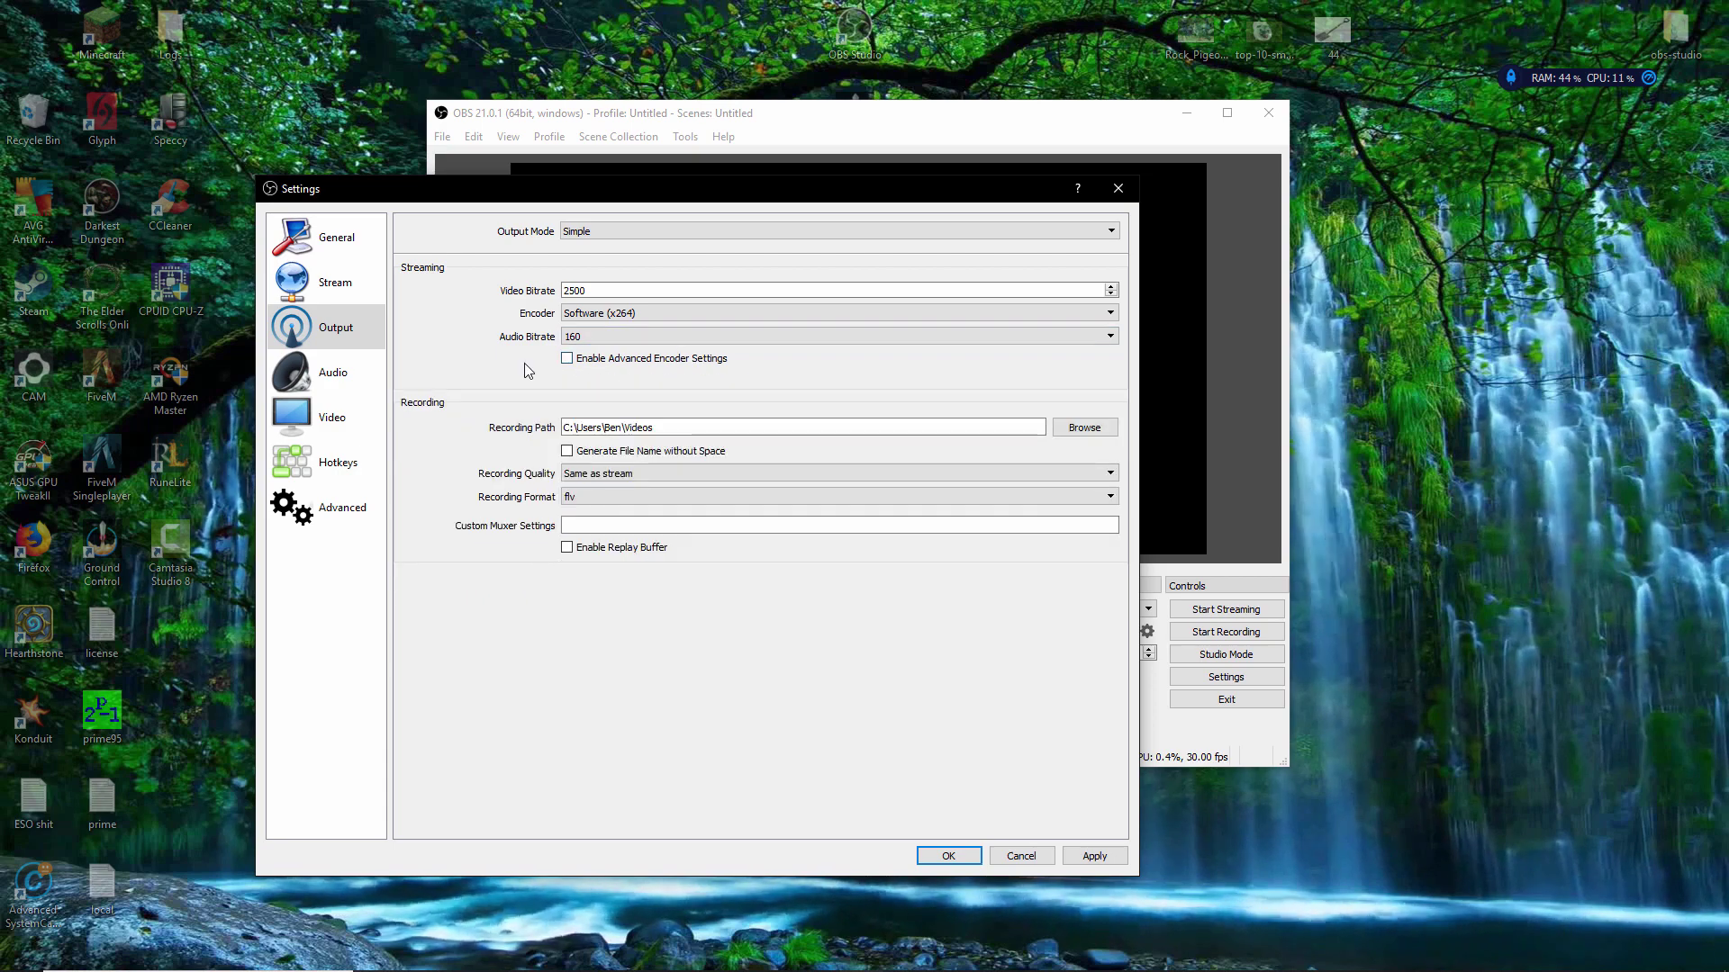
Re-enable advanced encoder settings and set the encoder preset to faster, after briefly trying ultrafast.
left_click(567, 360)
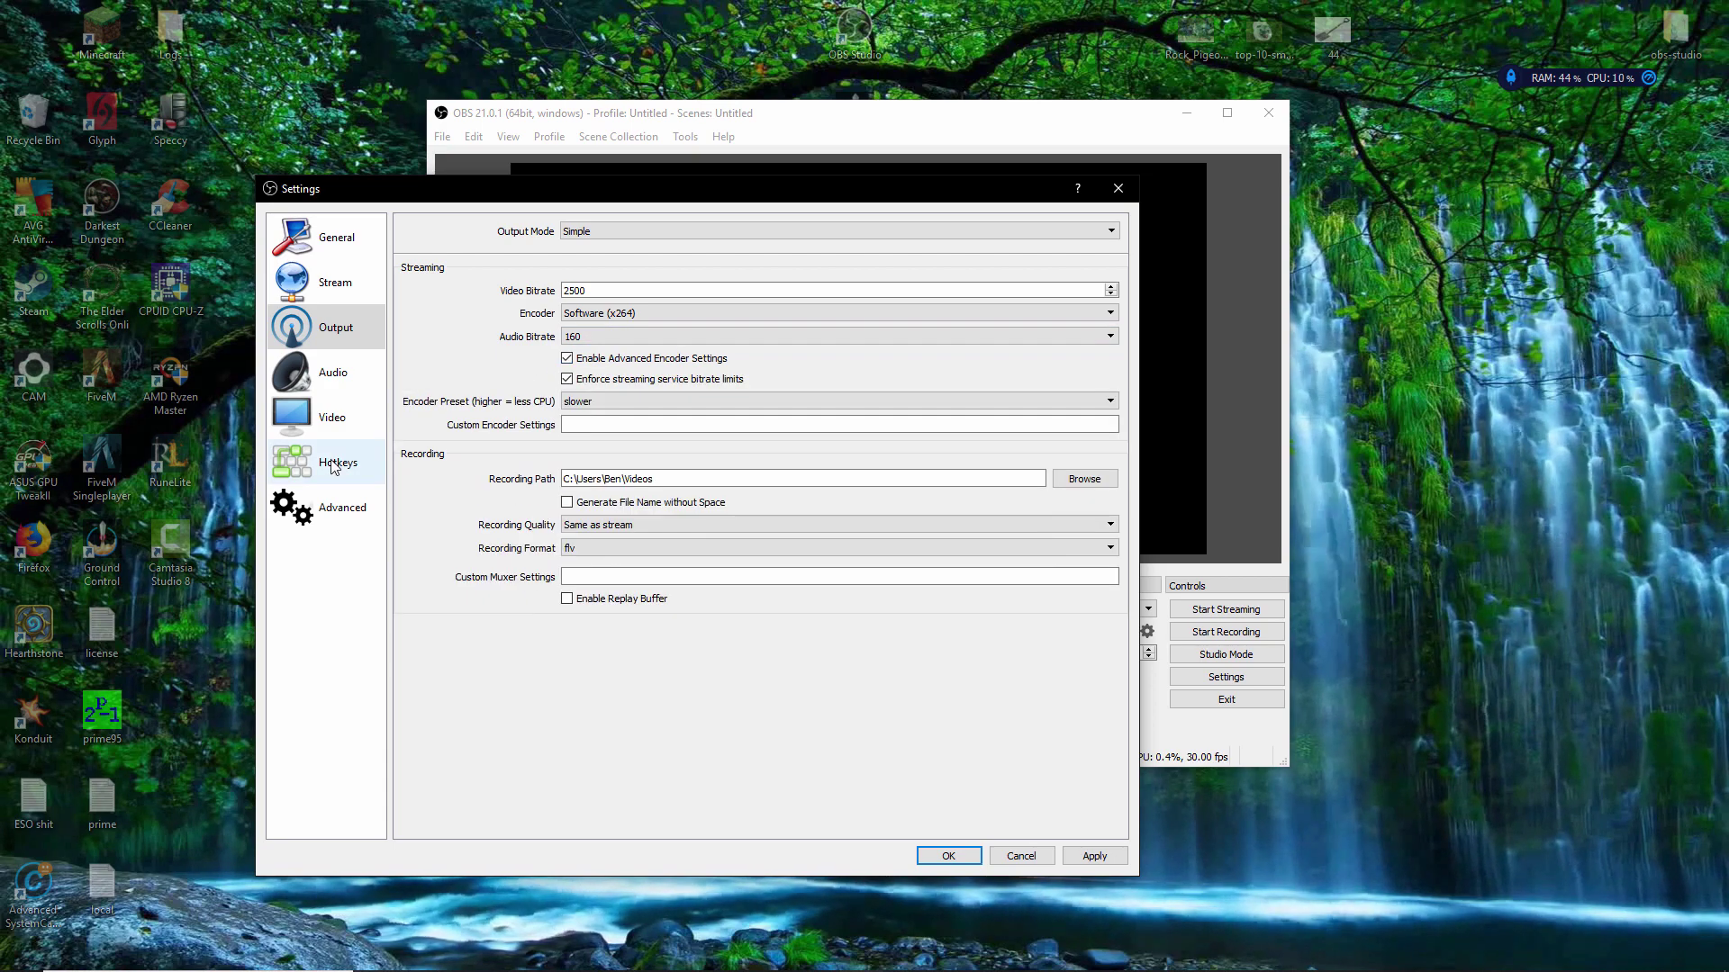
left_click(594, 402)
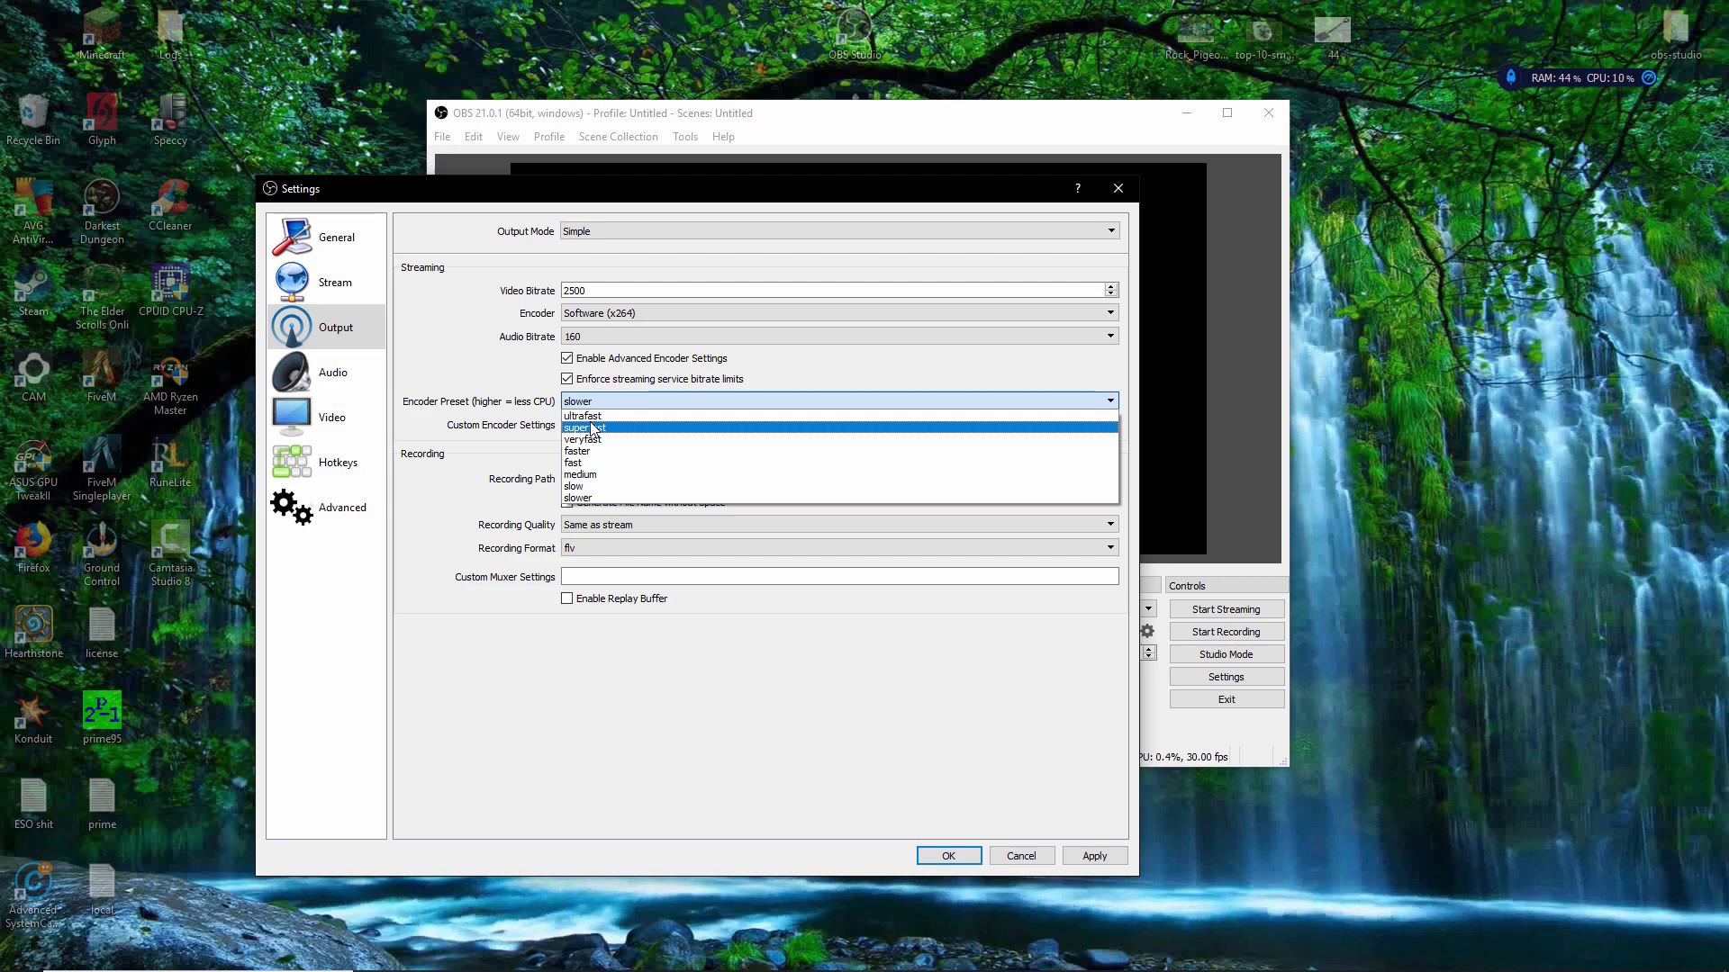
left_click(580, 450)
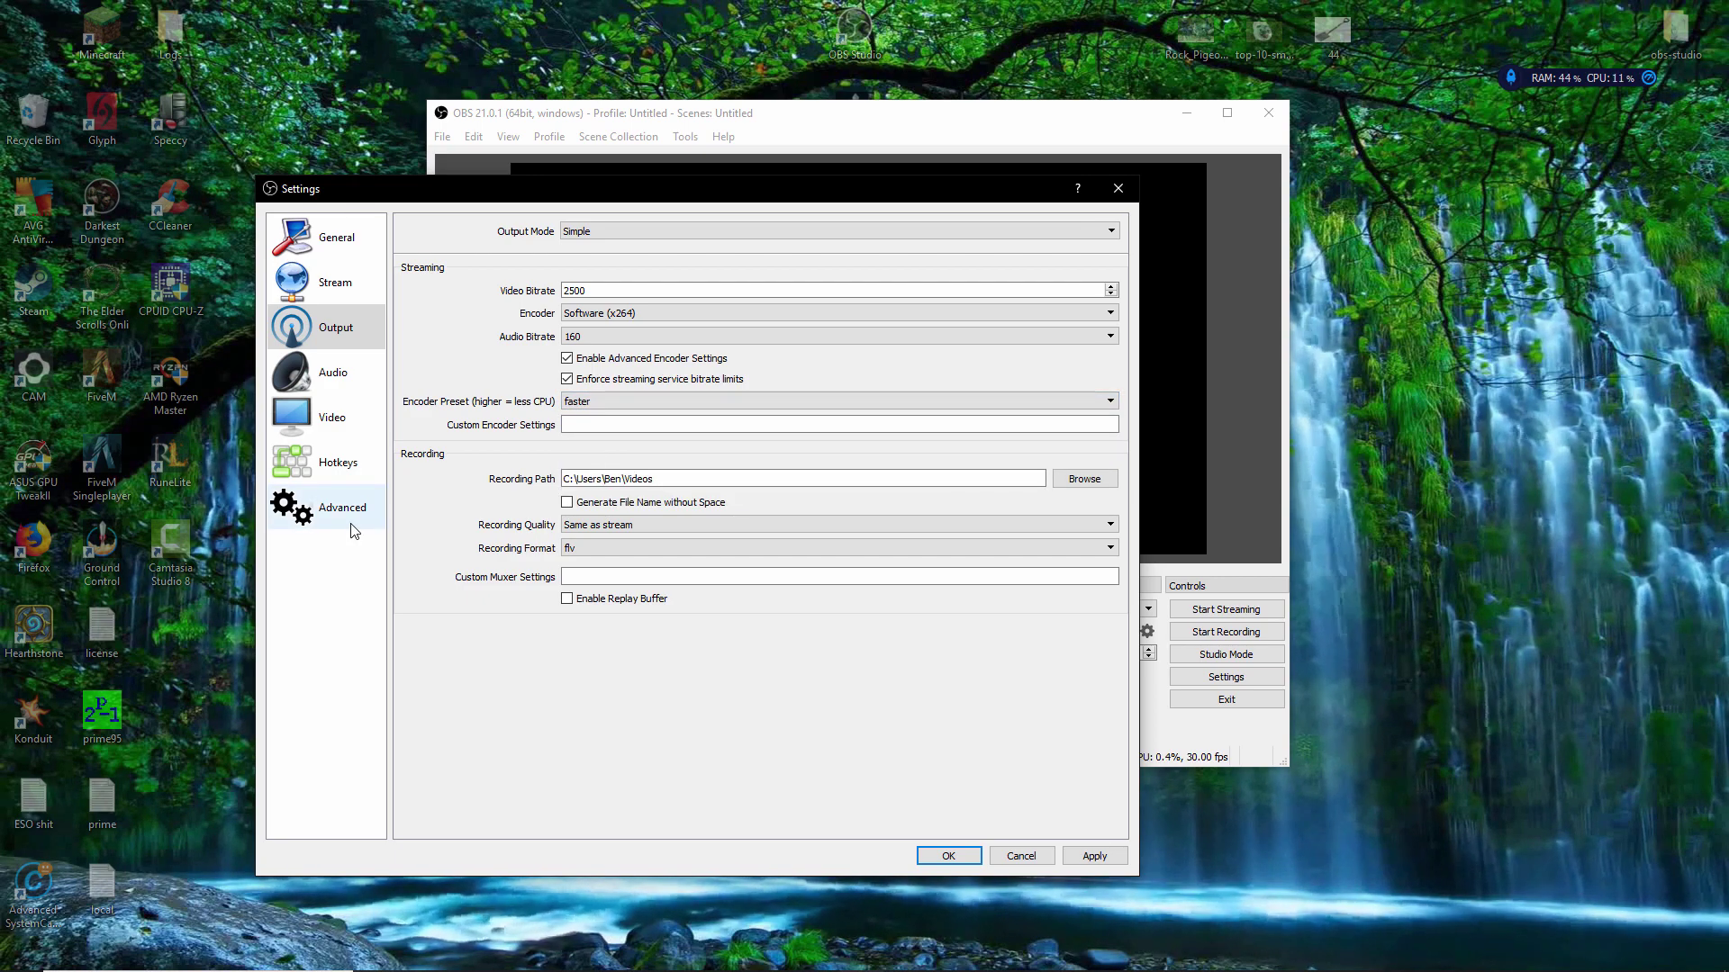
left_click(585, 402)
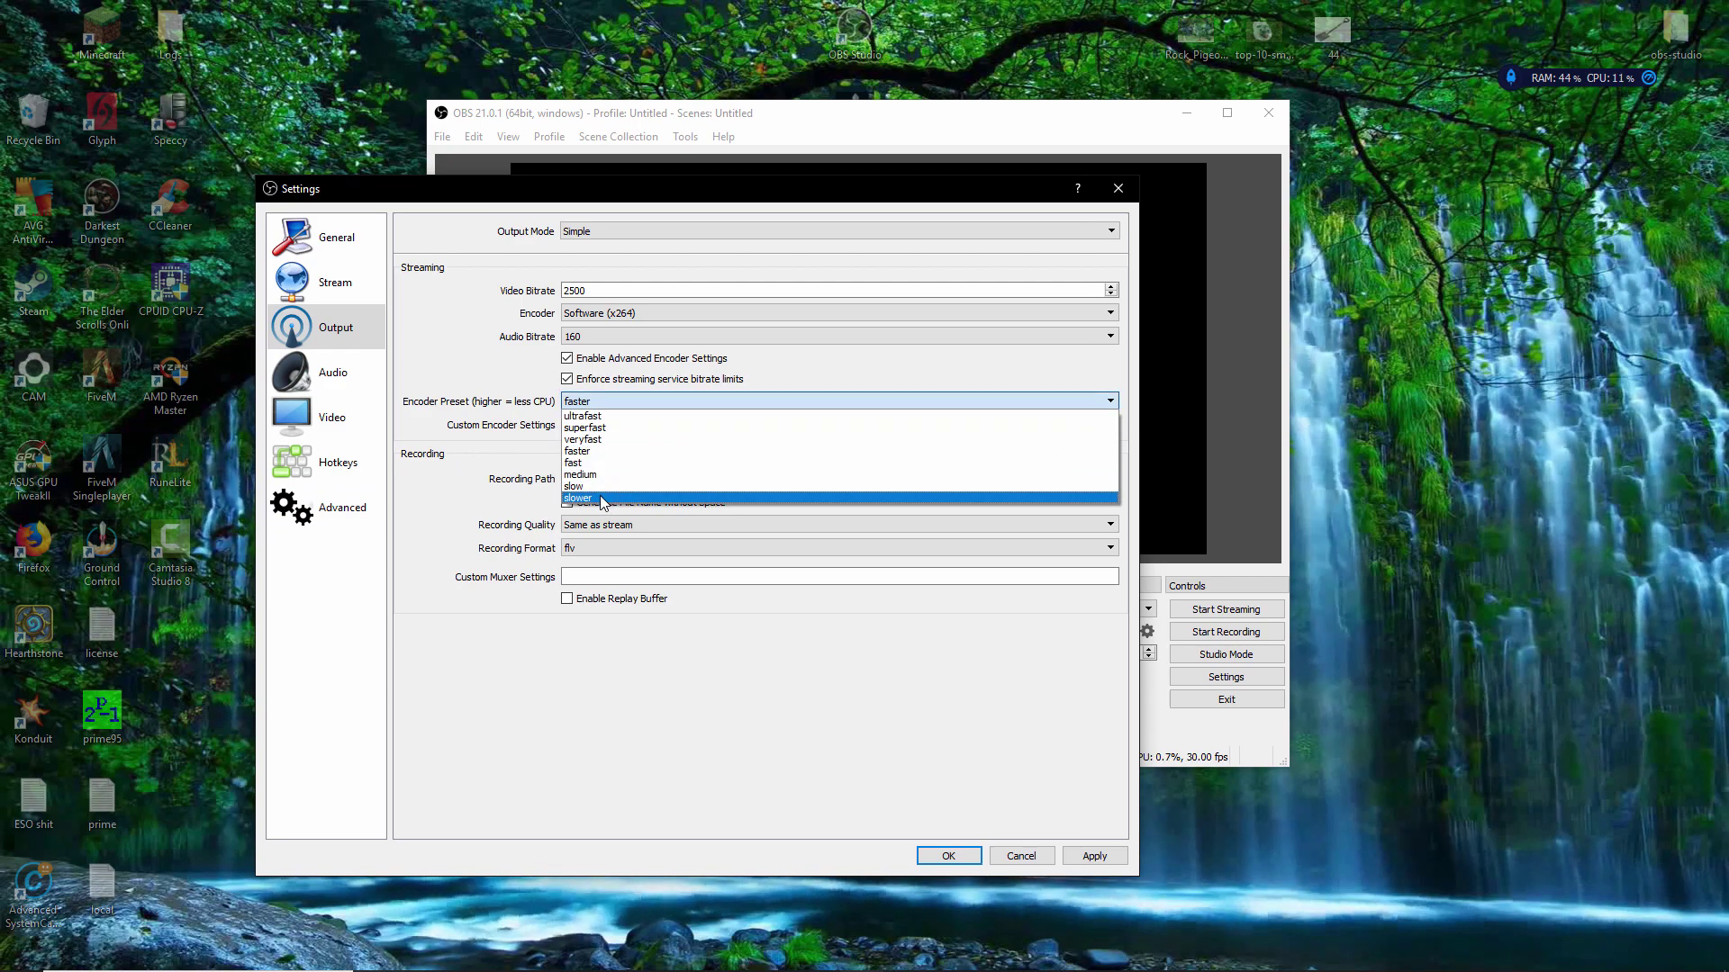
left_click(594, 416)
left_click(594, 402)
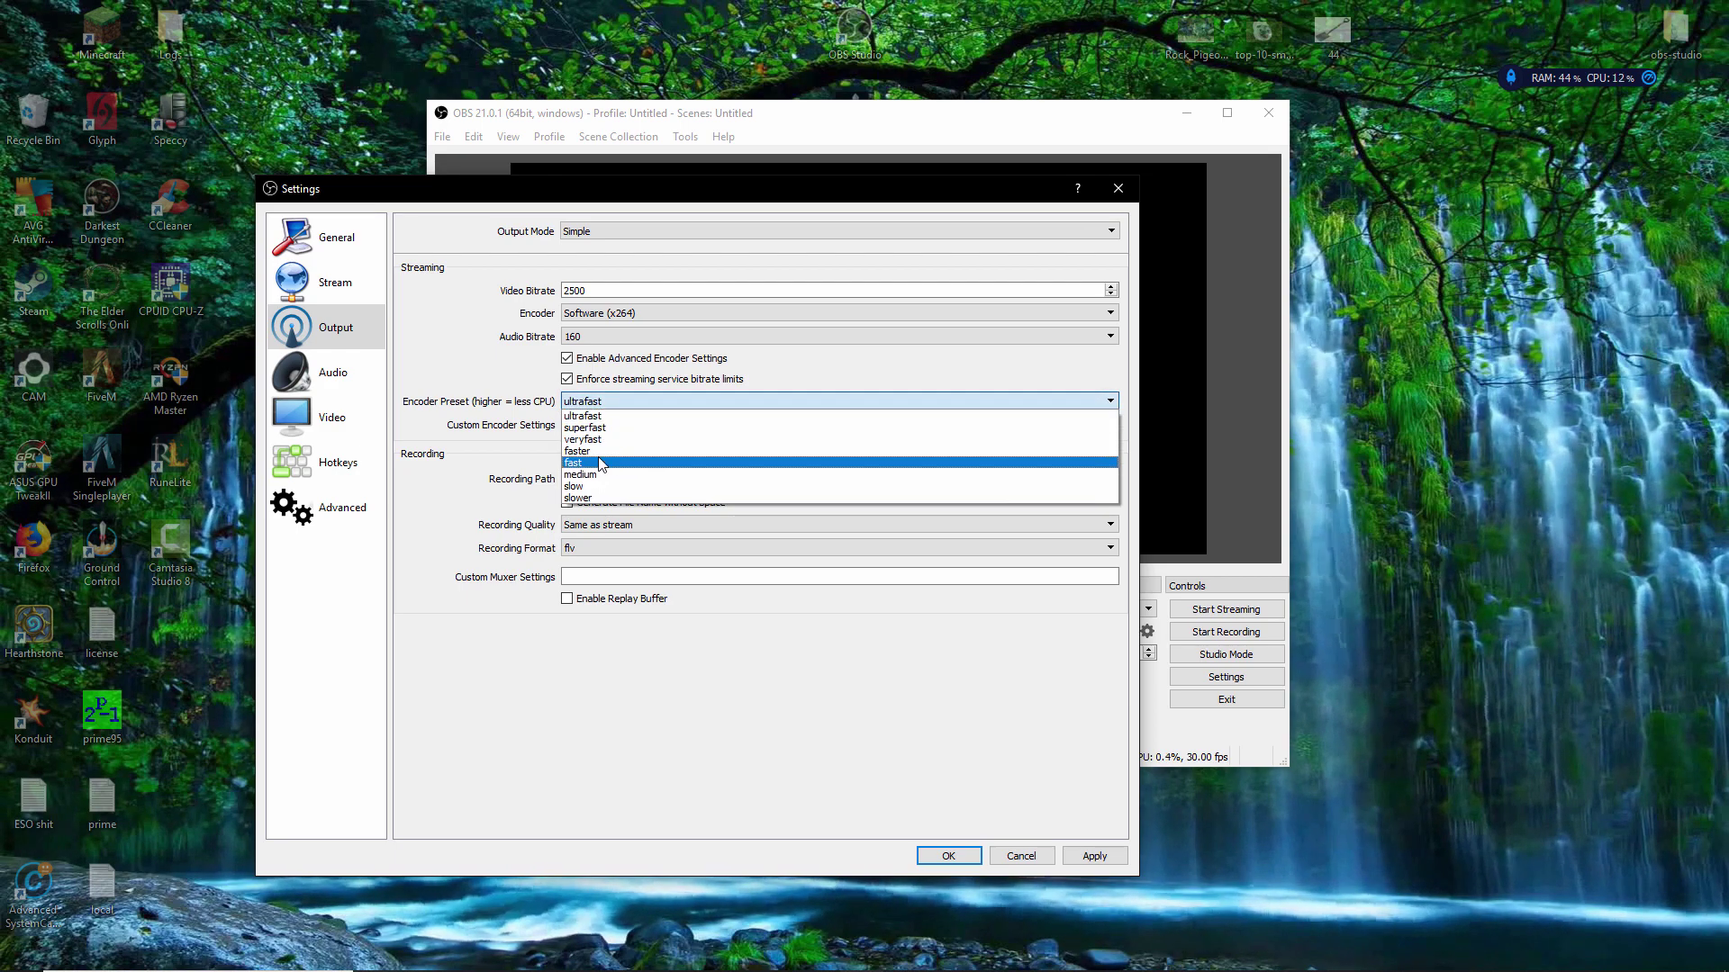
left_click(595, 451)
Apply the output settings and go to the Audio page.
left_click(1085, 858)
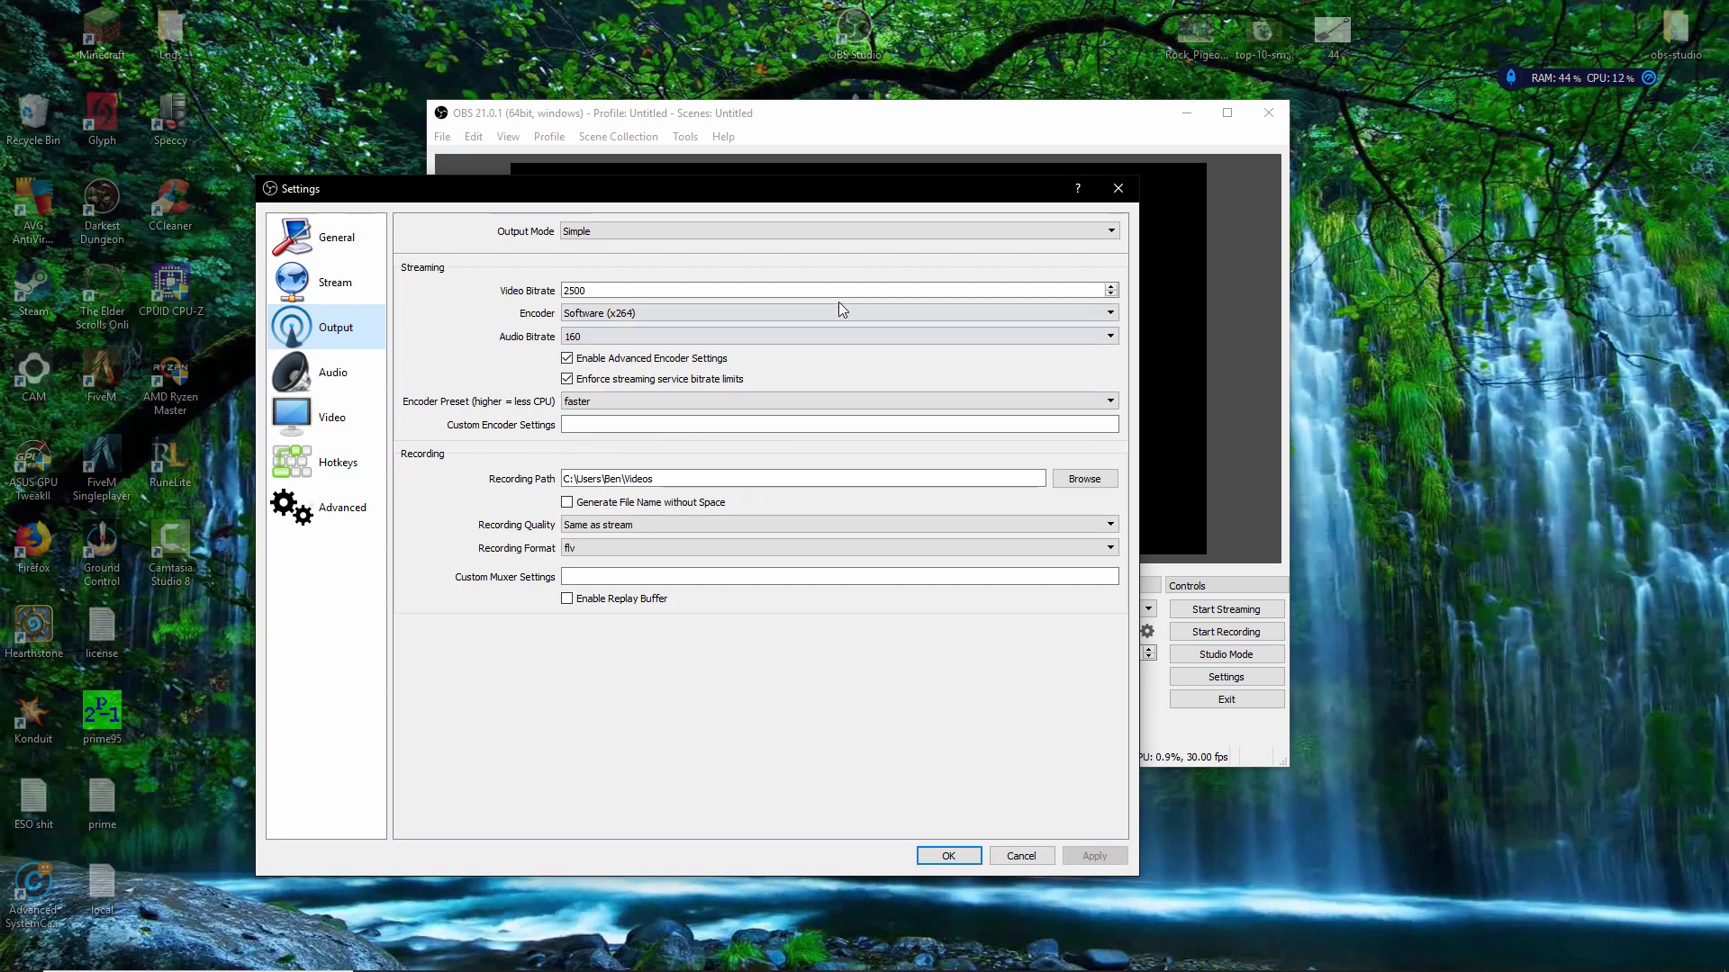
left_click_drag(468, 188, 376, 164)
left_click(235, 342)
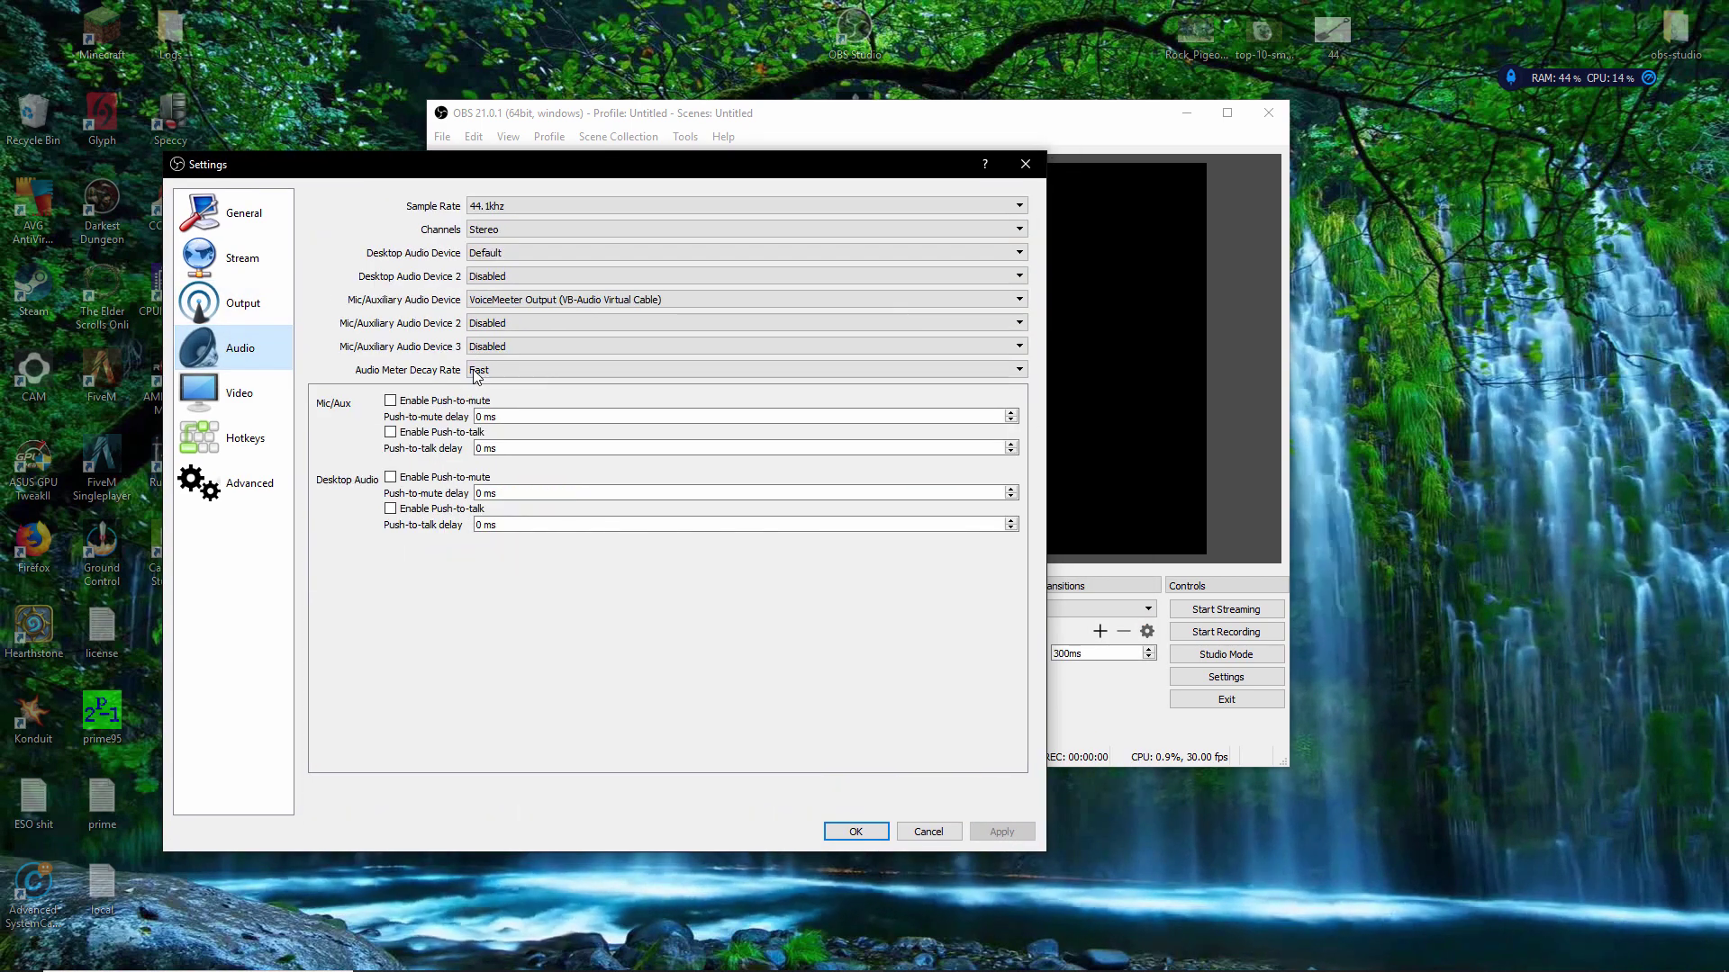
Keep the sample rate at 44.1khz and channels at Stereo, then go to Video settings.
left_click(505, 205)
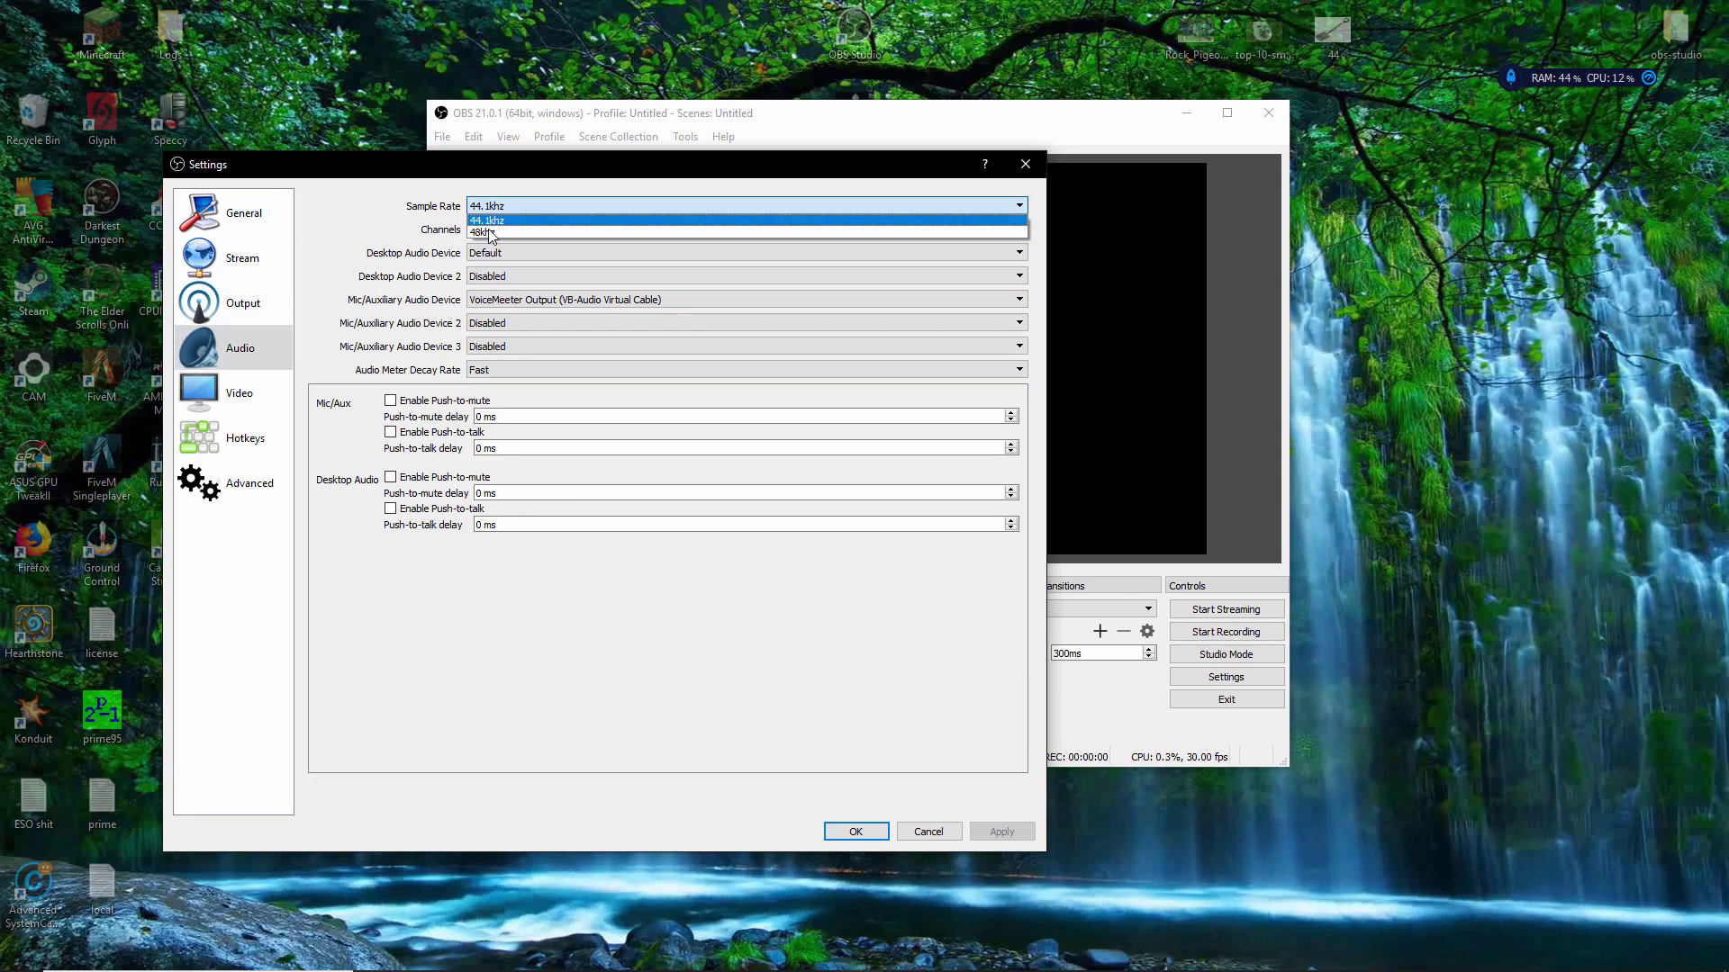
left_click(522, 220)
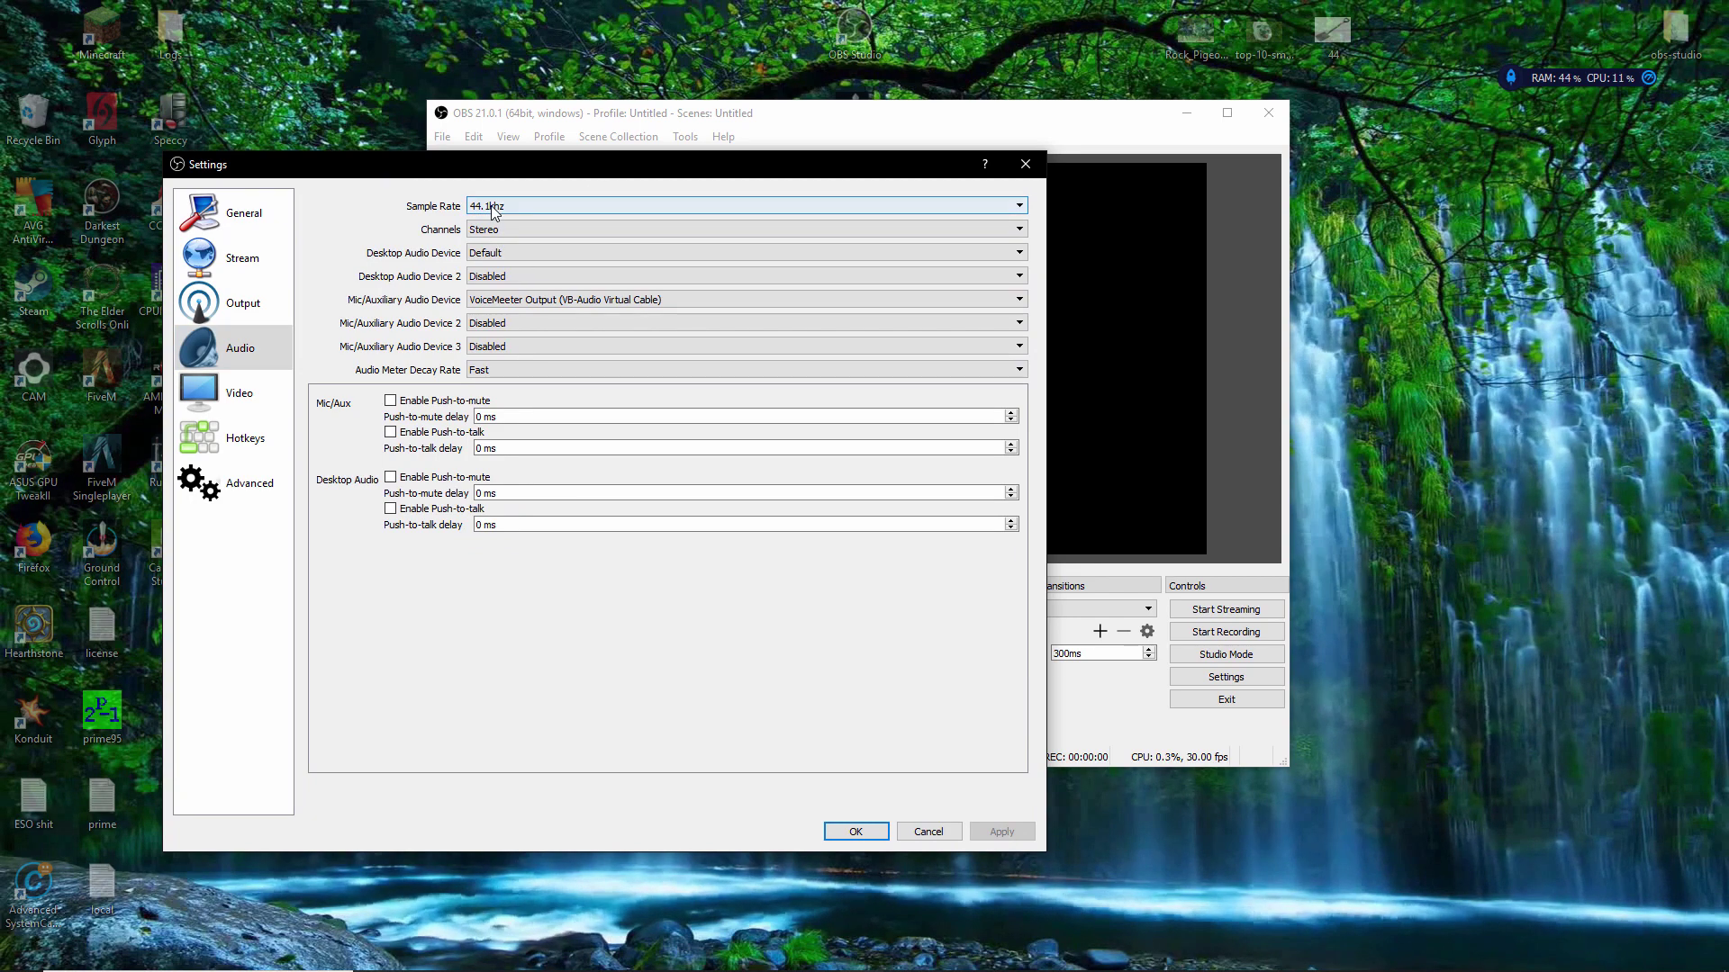
left_click(504, 235)
left_click(560, 248)
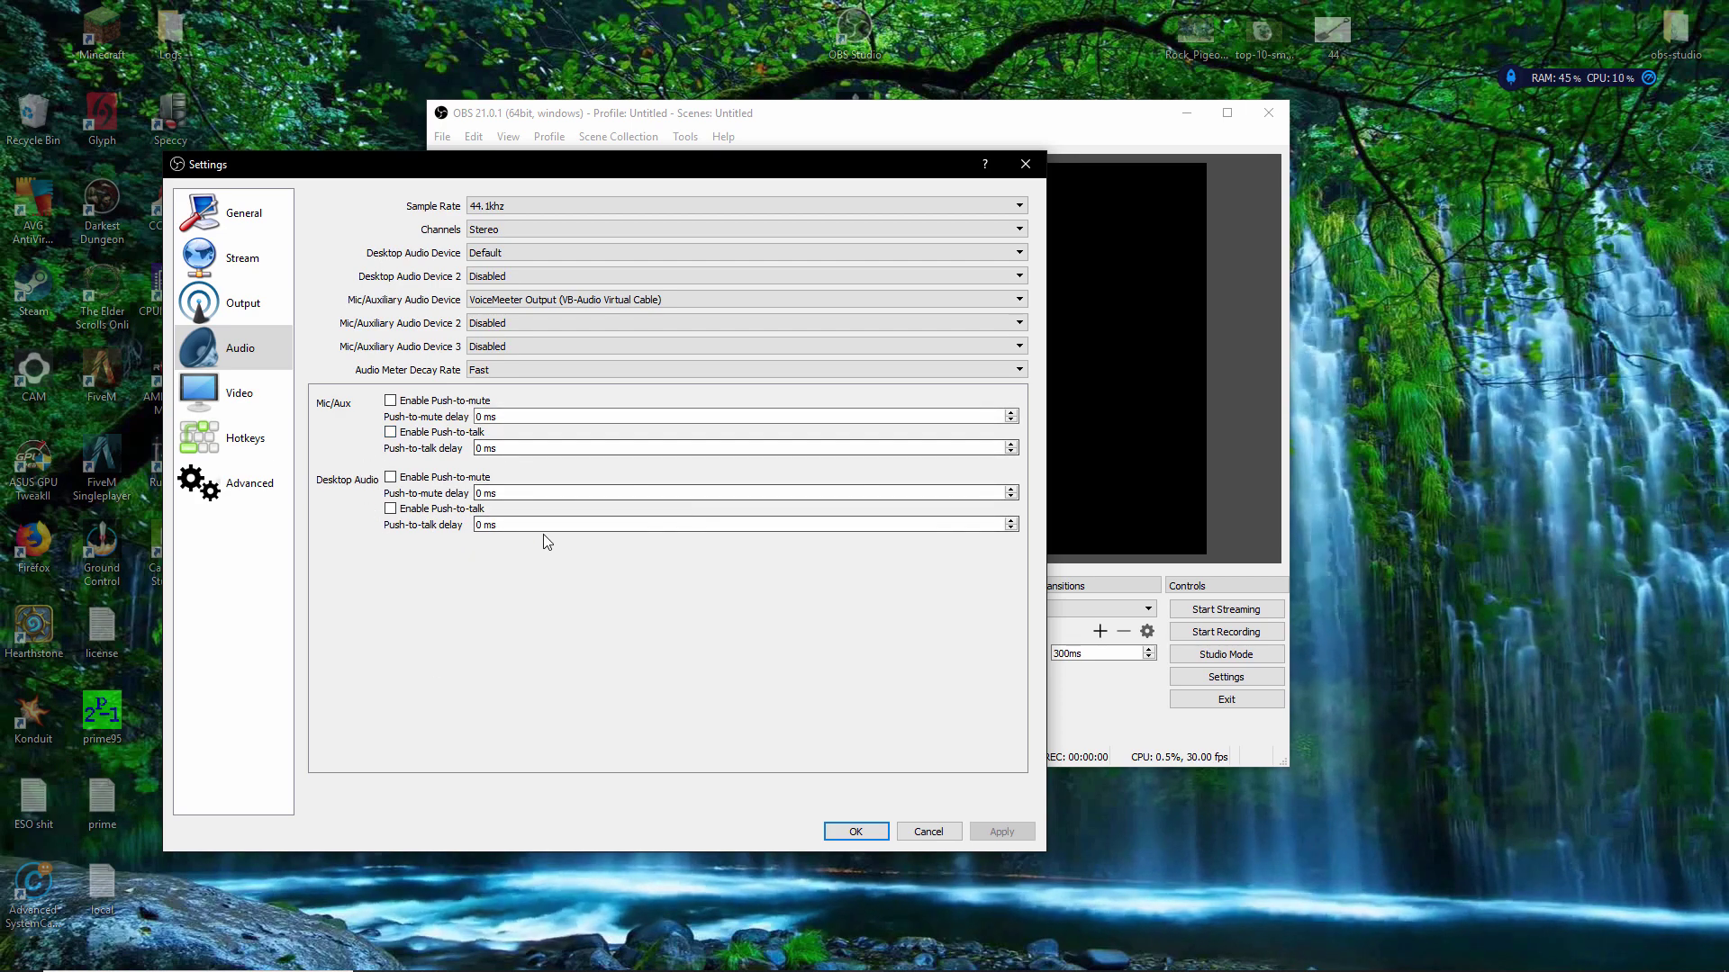
left_click(232, 397)
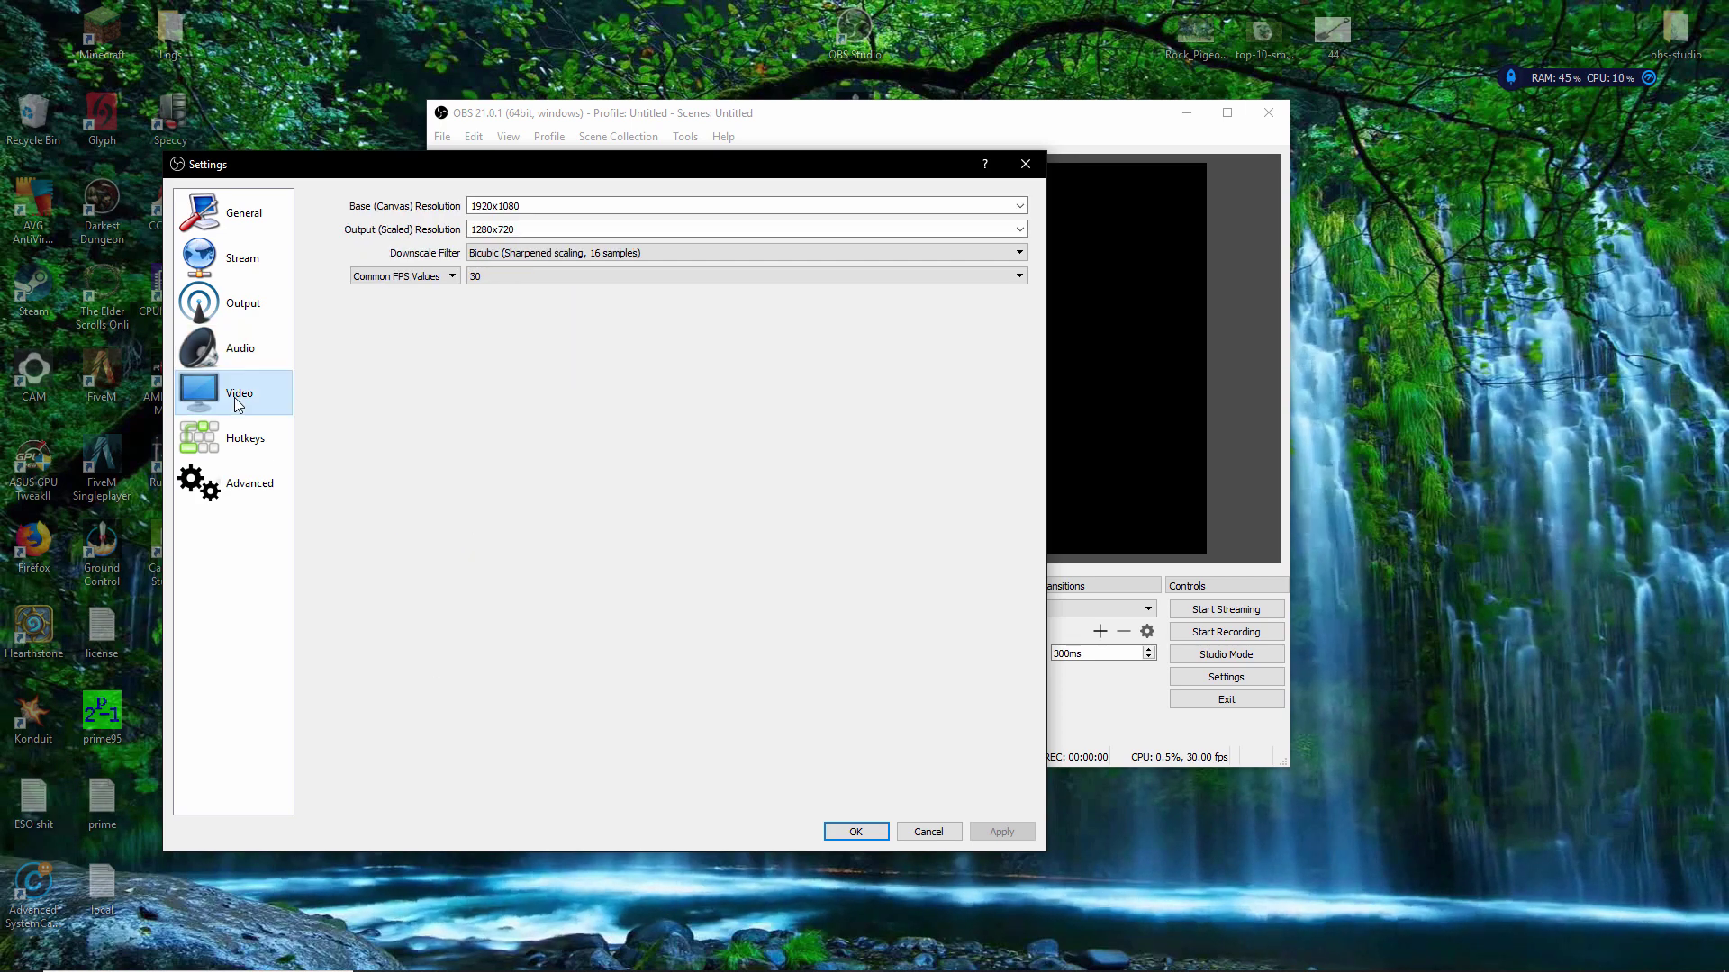
Check the 1920x1080 base resolution against the RuneScape window, then go to Hotkeys.
double_click(537, 206)
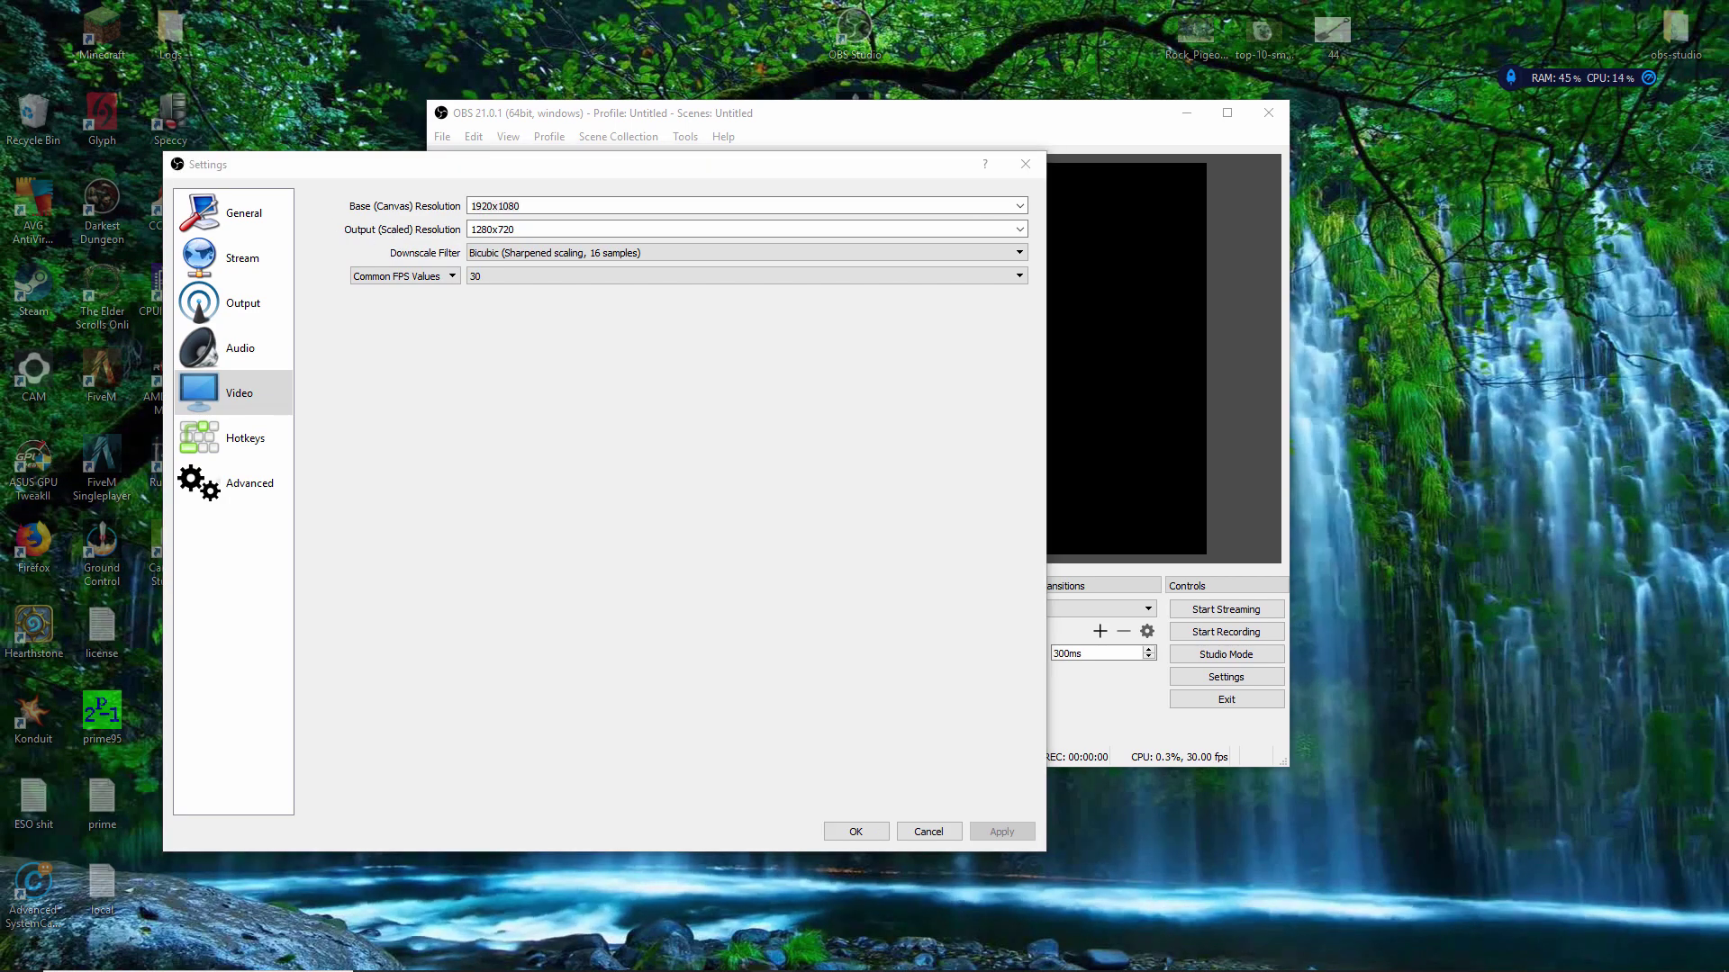
left_click_drag(694, 297, 646, 275)
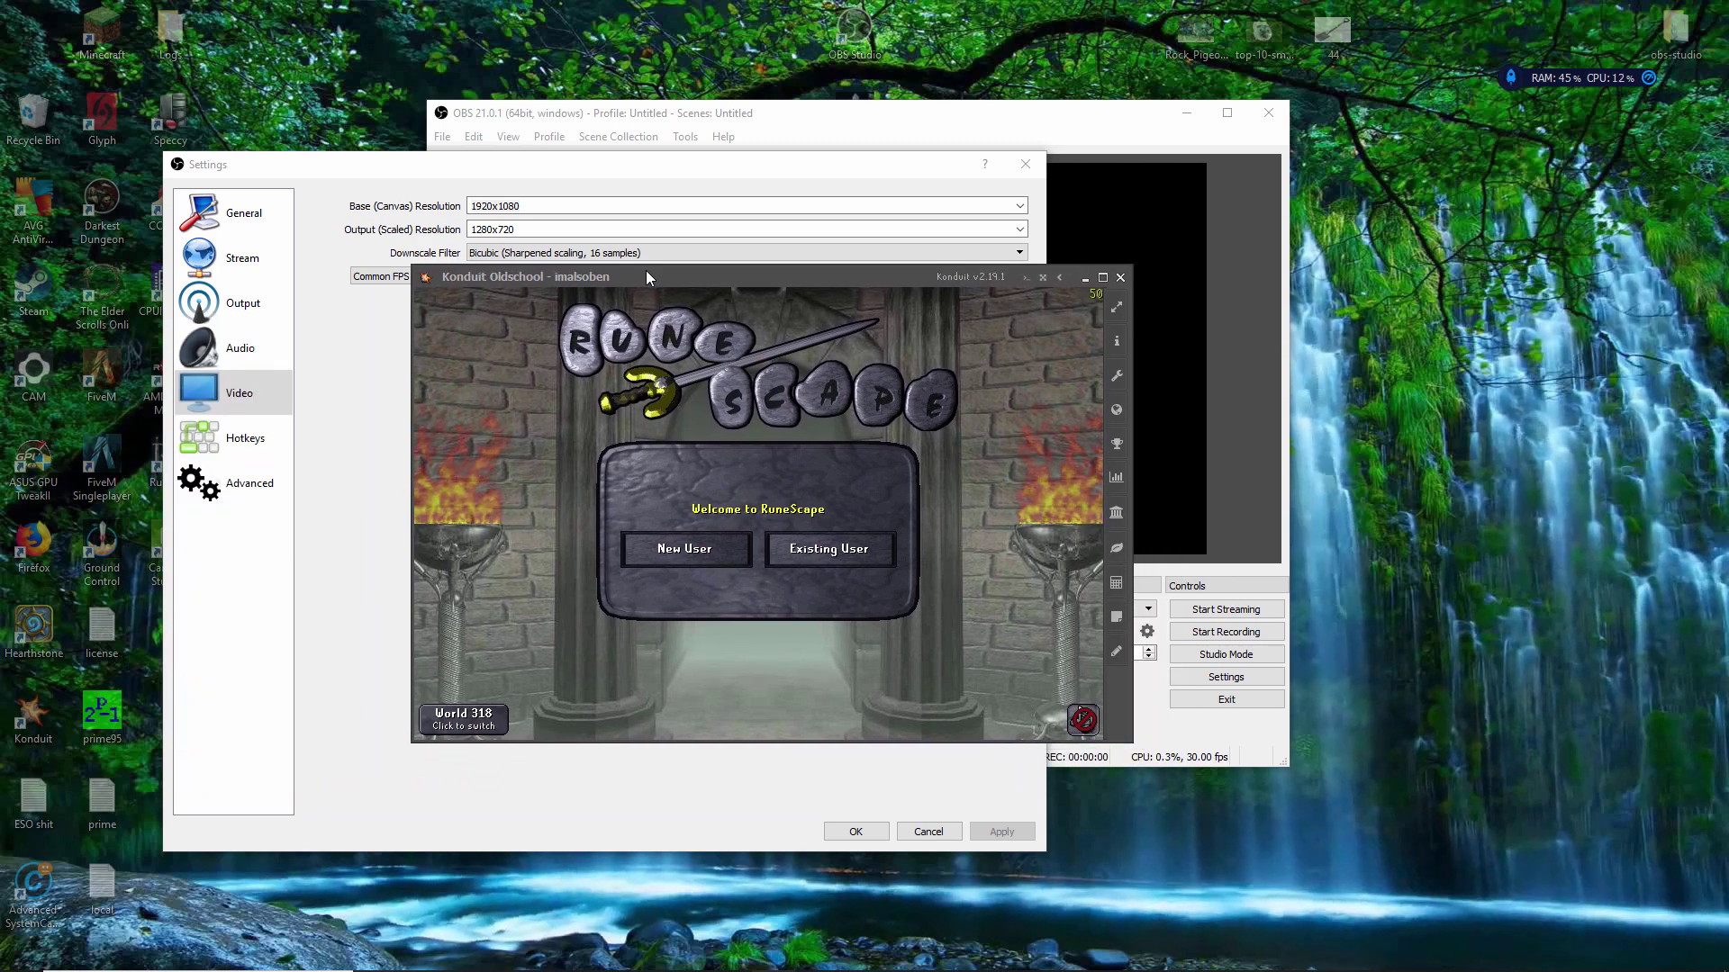
left_click_drag(646, 276, 650, 278)
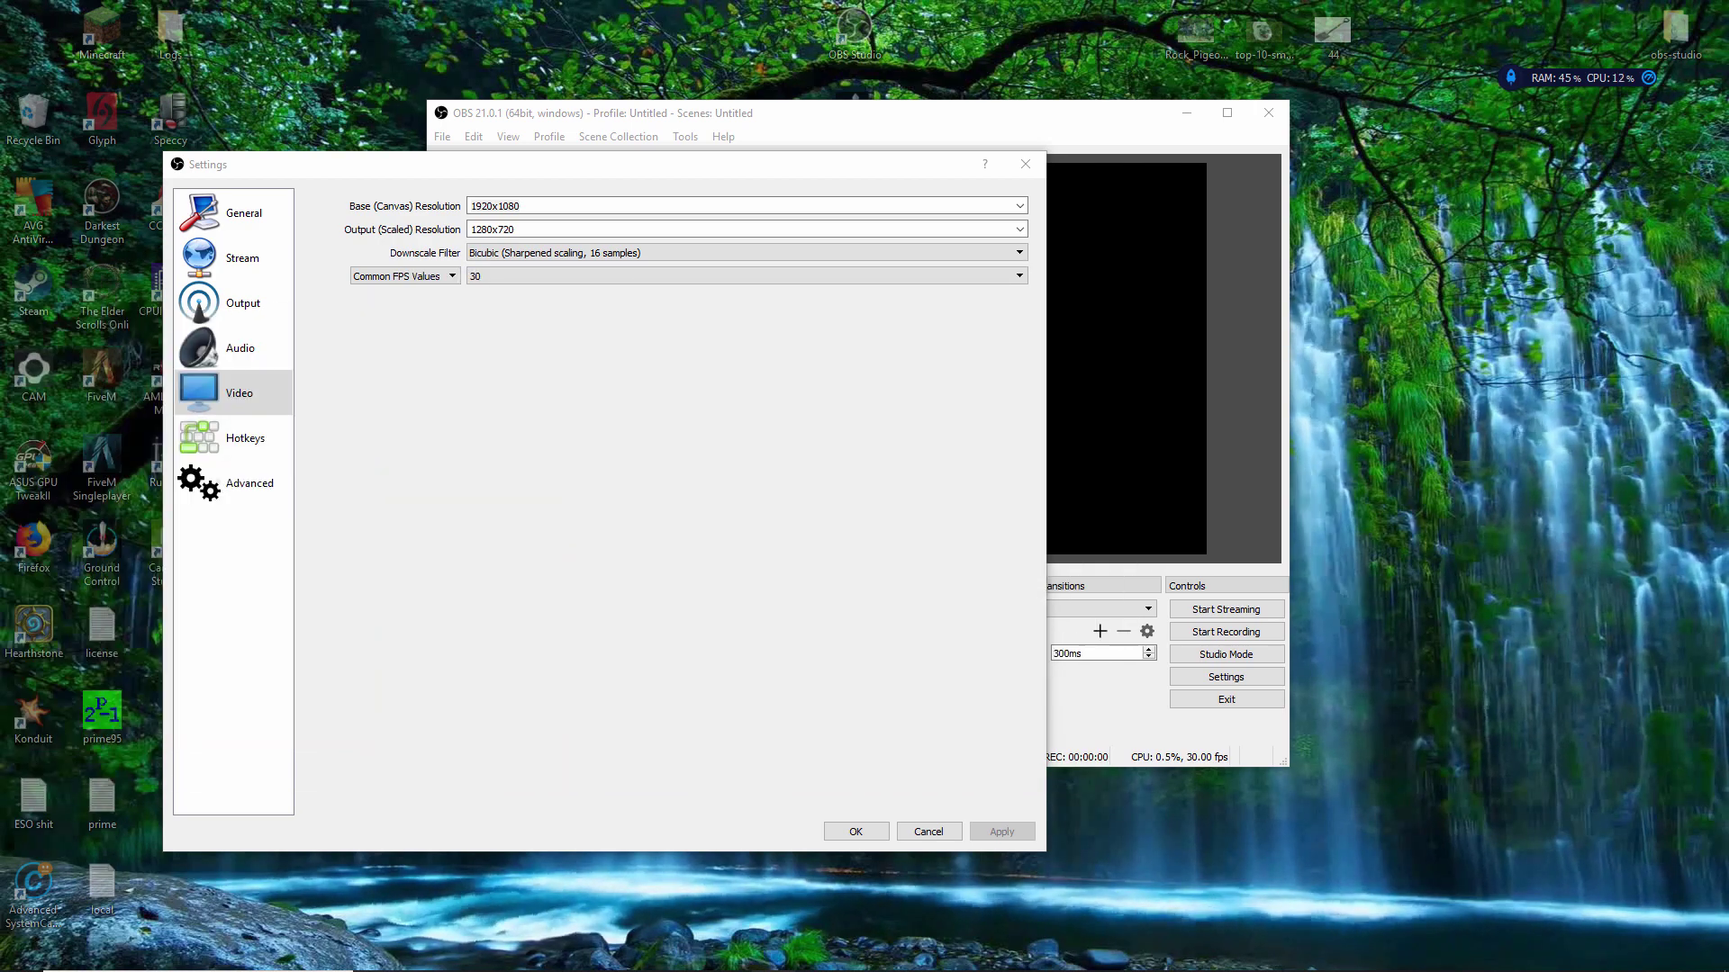
left_click(252, 438)
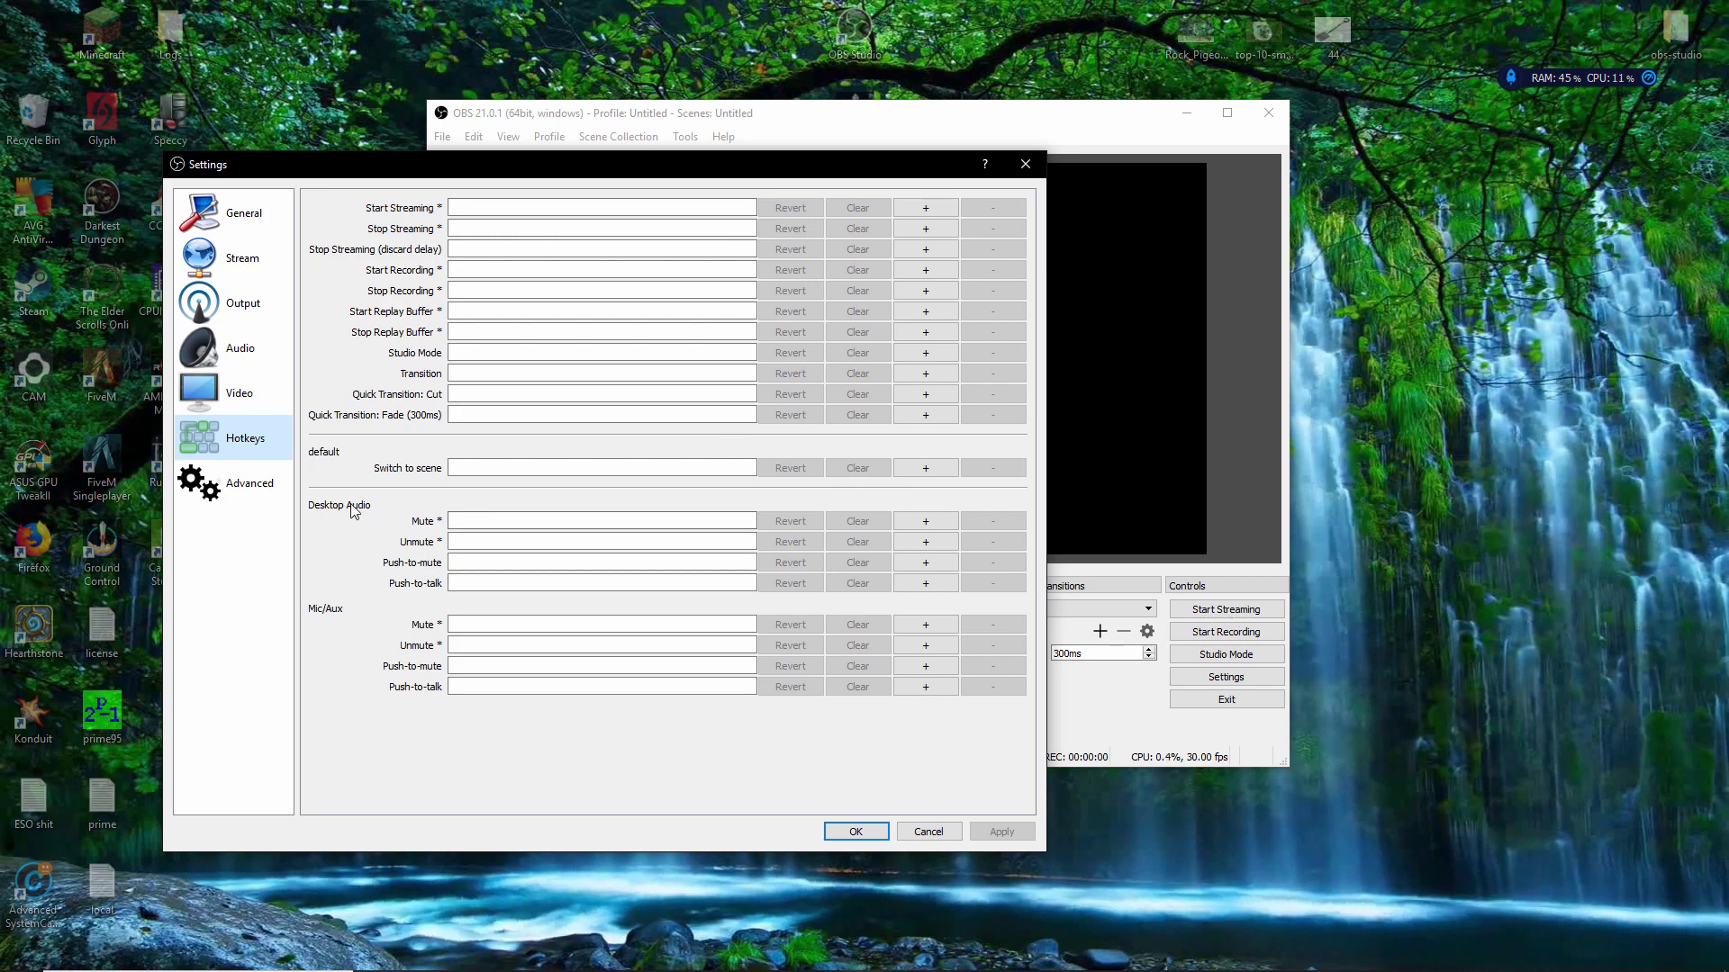
Keep the Advanced settings at Normal process priority, Direct3D 11 renderer and NV12 color format, then save.
left_click(225, 486)
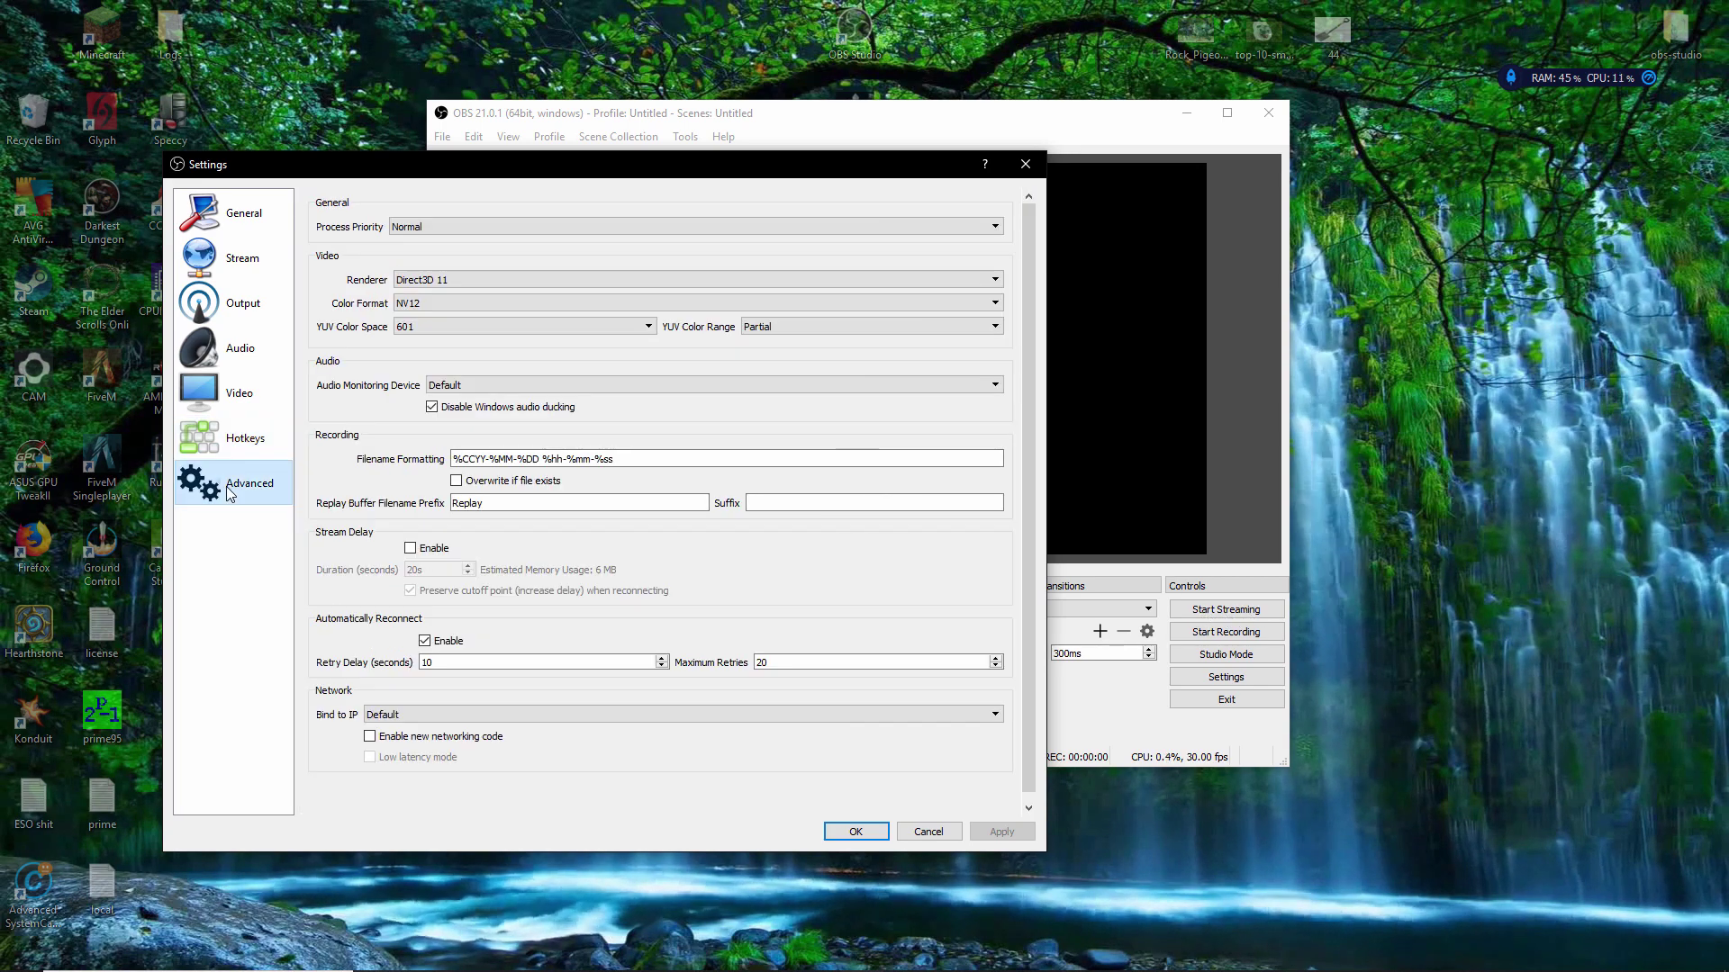
left_click(431, 230)
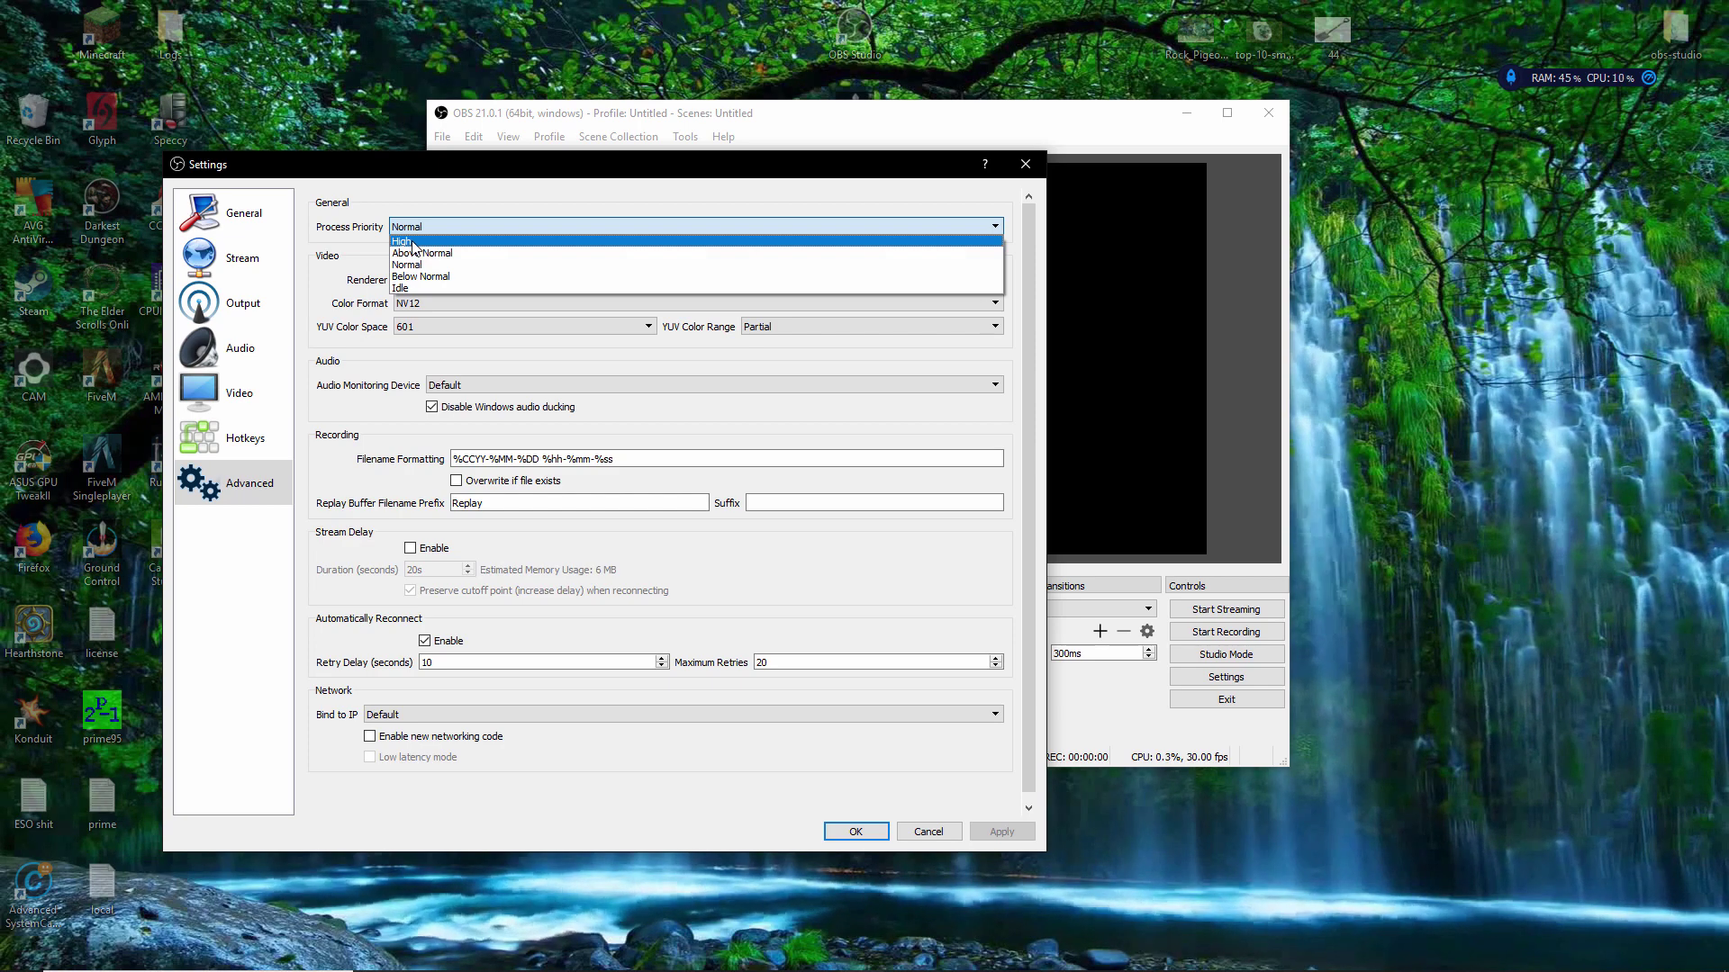
left_click(422, 265)
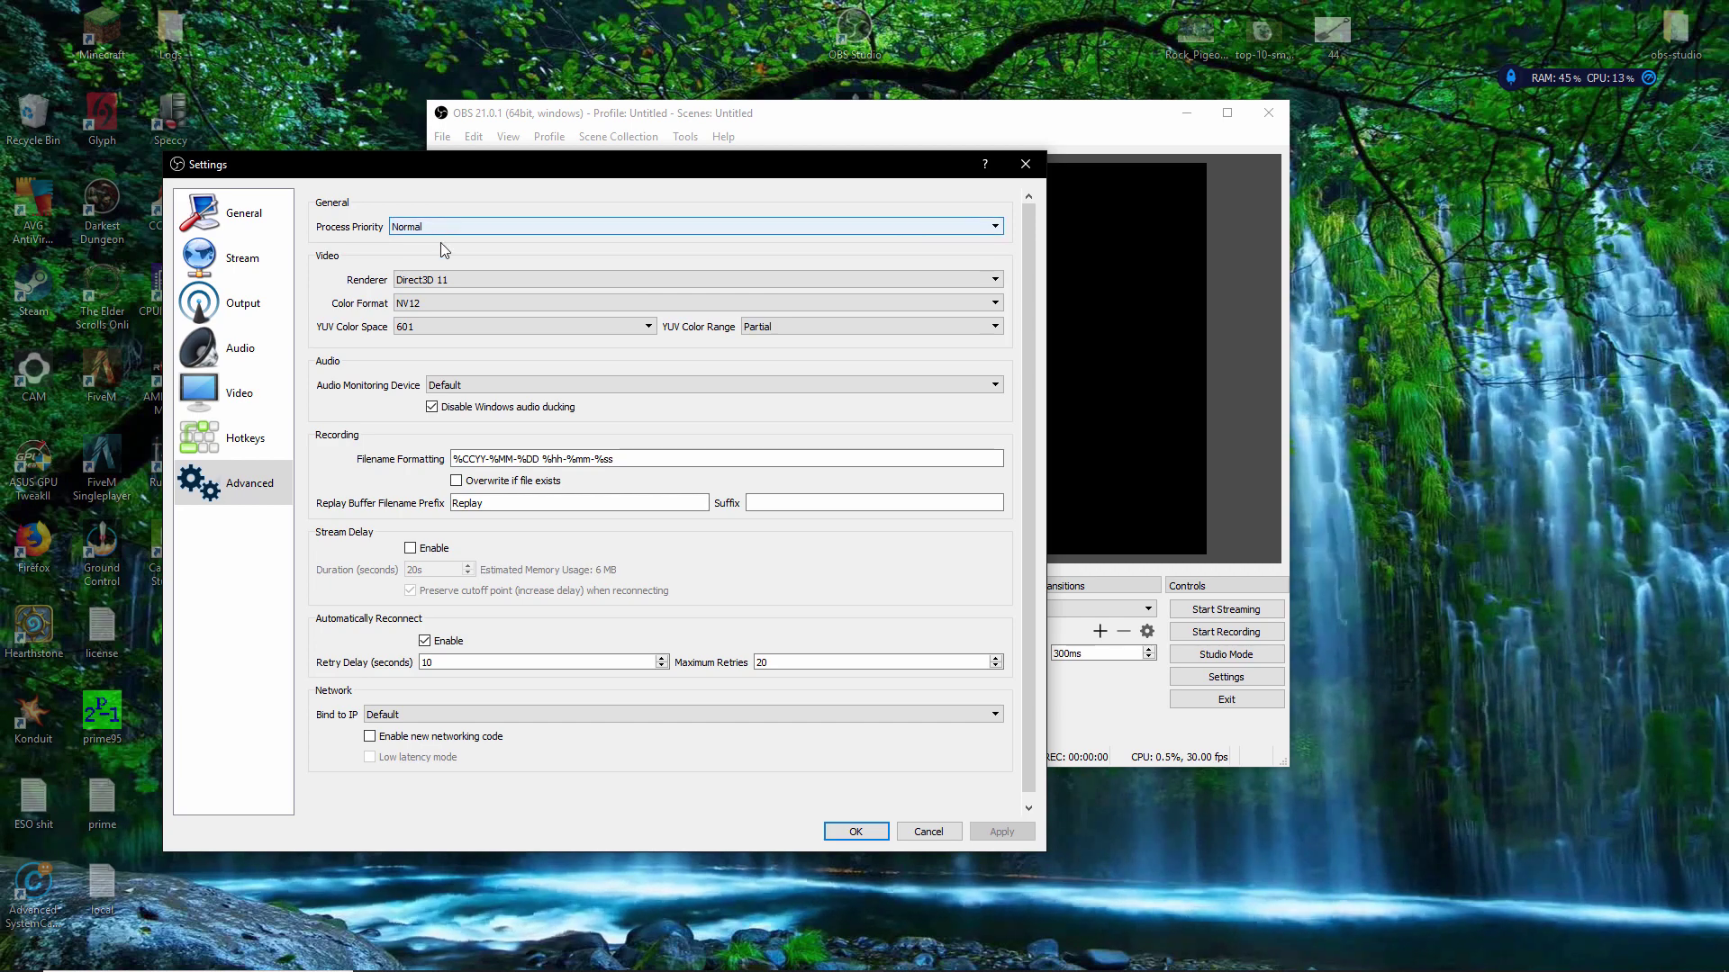
left_click(450, 276)
left_click(450, 276)
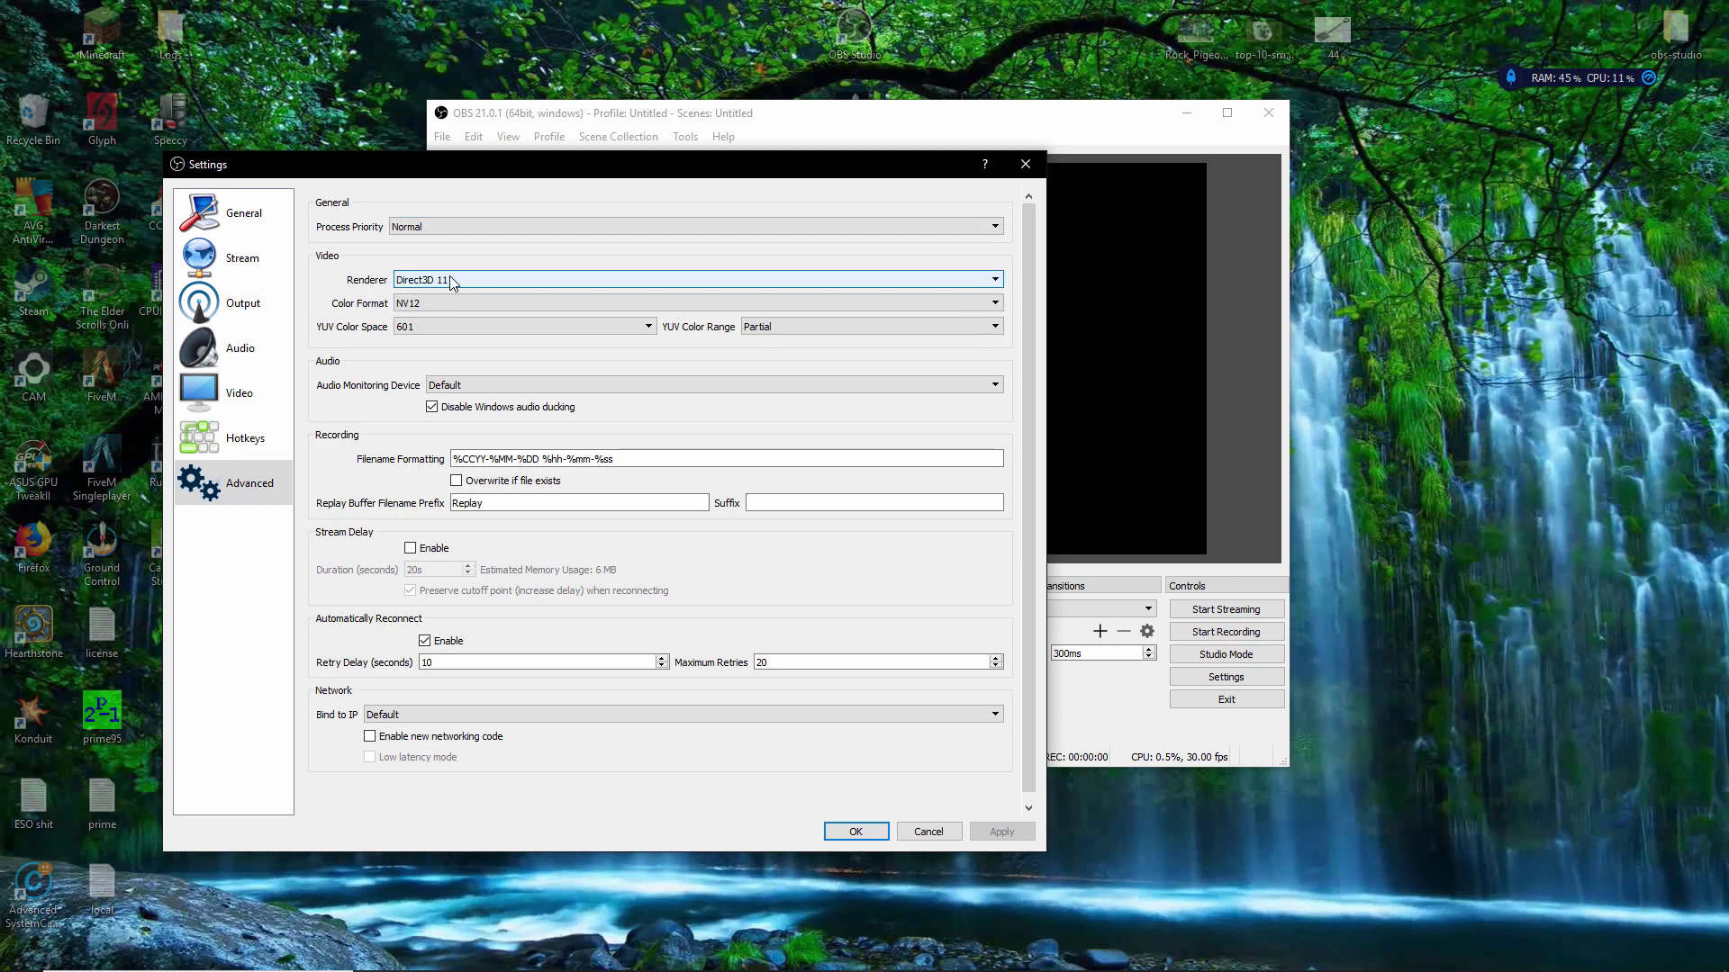
left_click(450, 276)
left_click(450, 276)
left_click(474, 284)
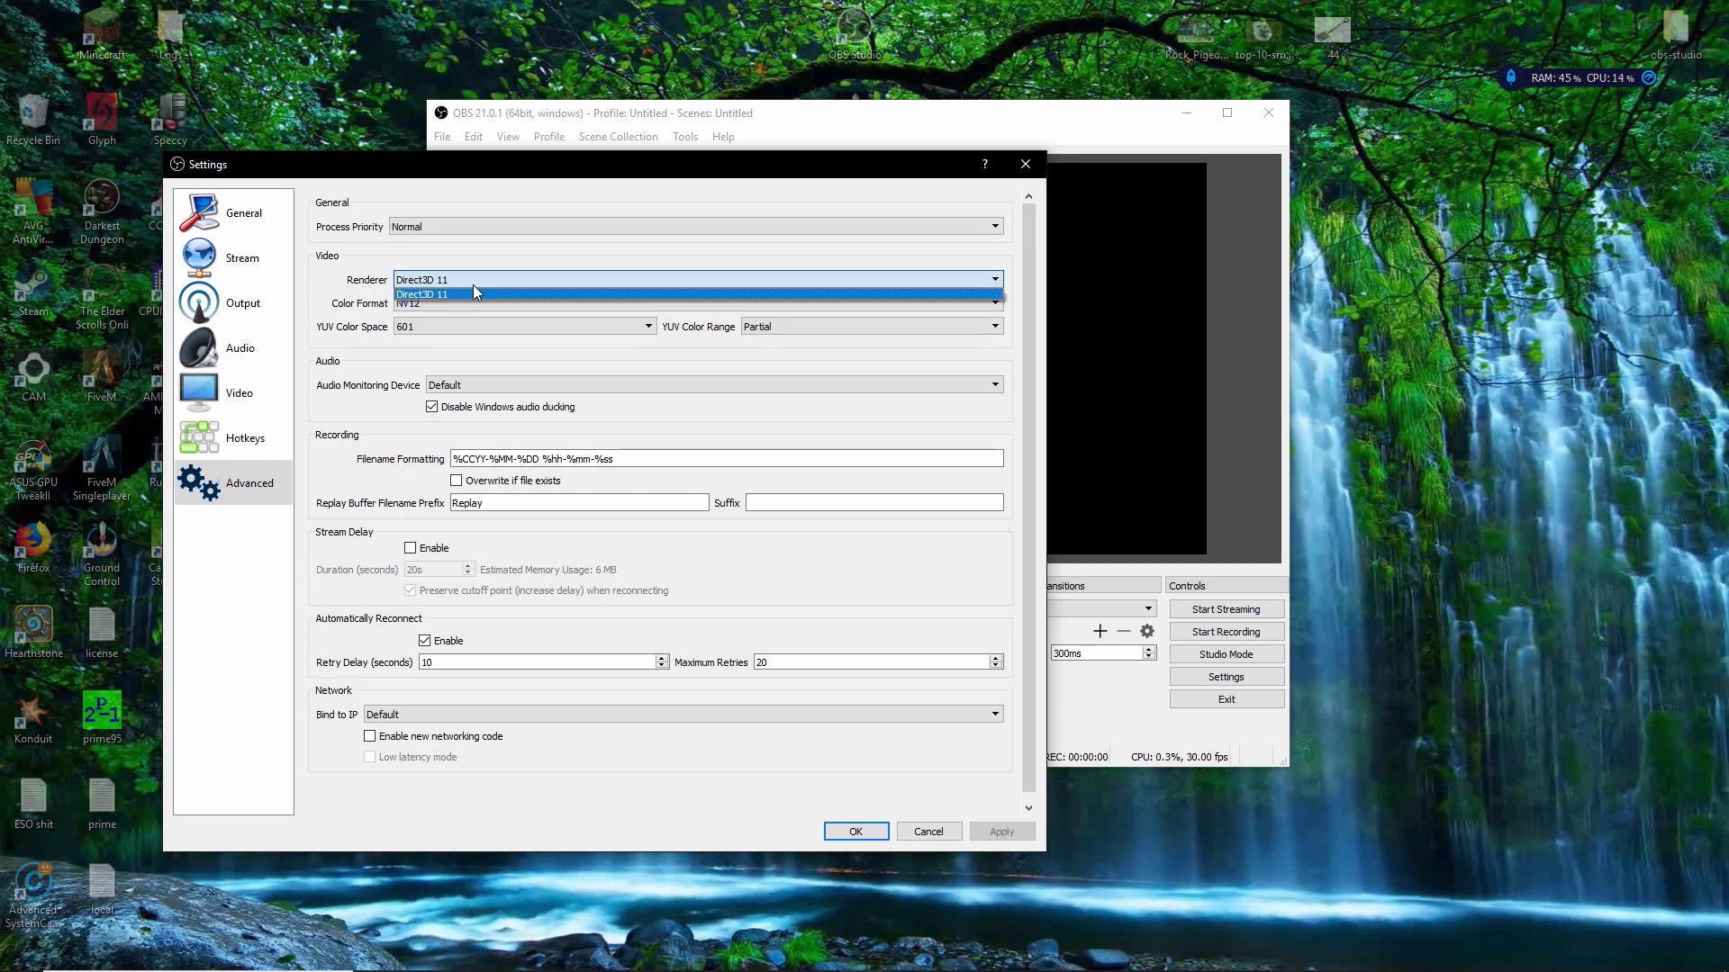
left_click(468, 284)
left_click(428, 304)
left_click(423, 303)
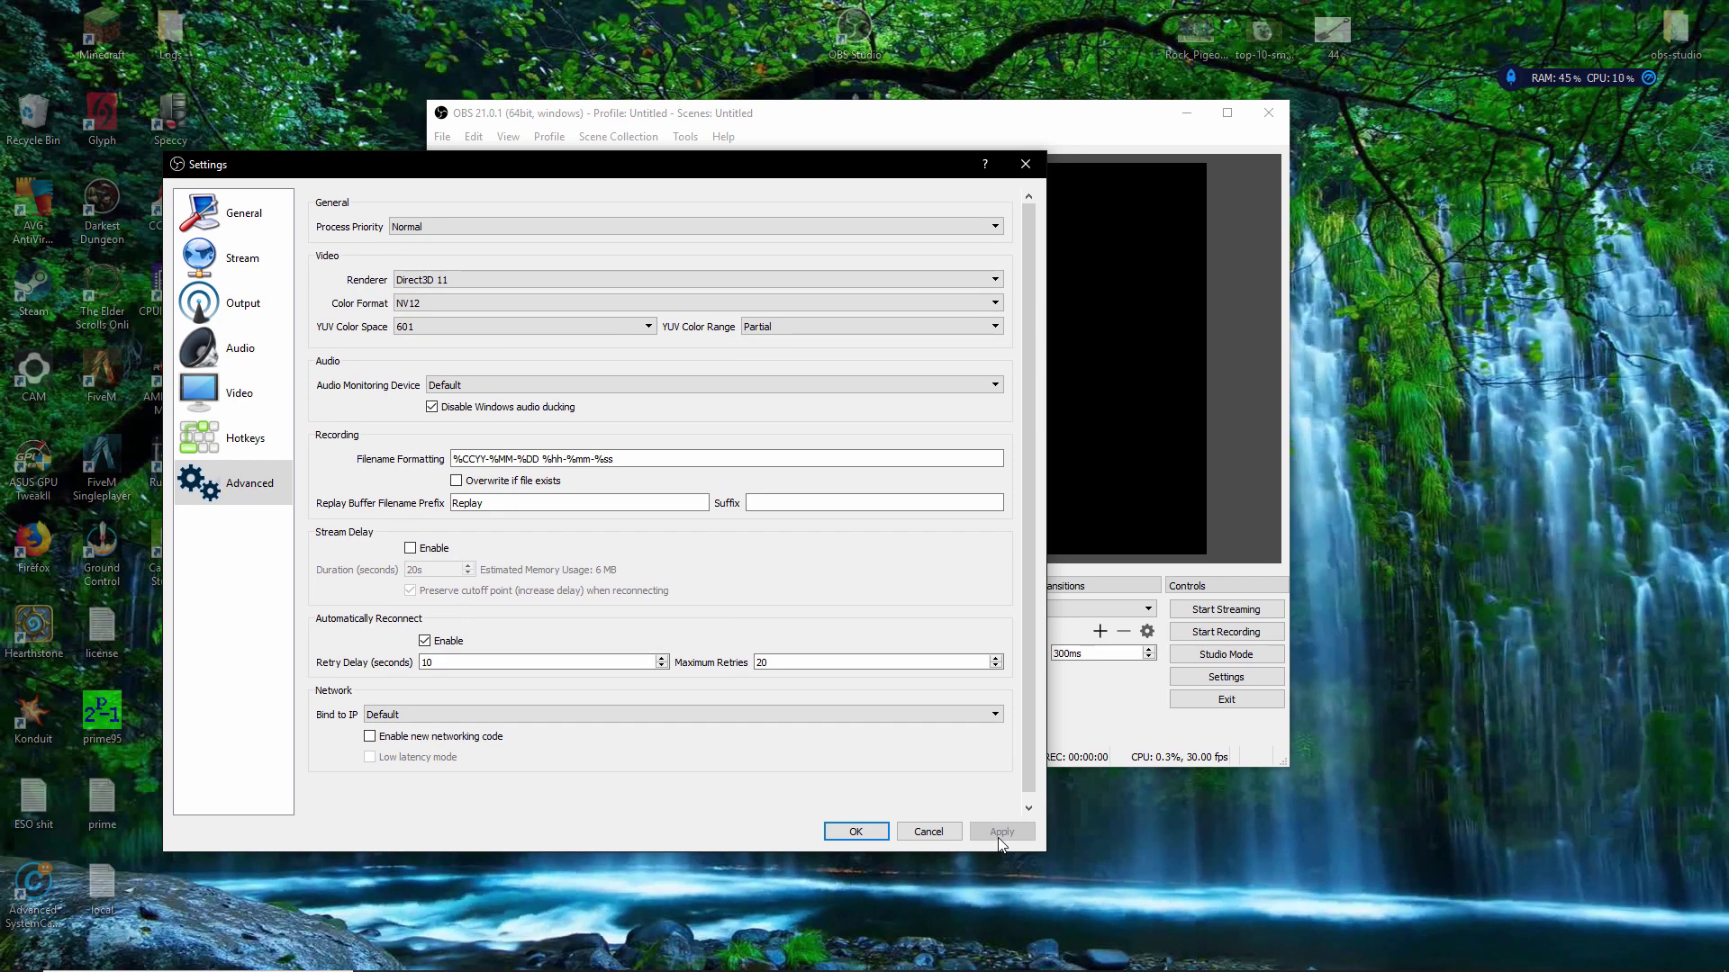
left_click(850, 832)
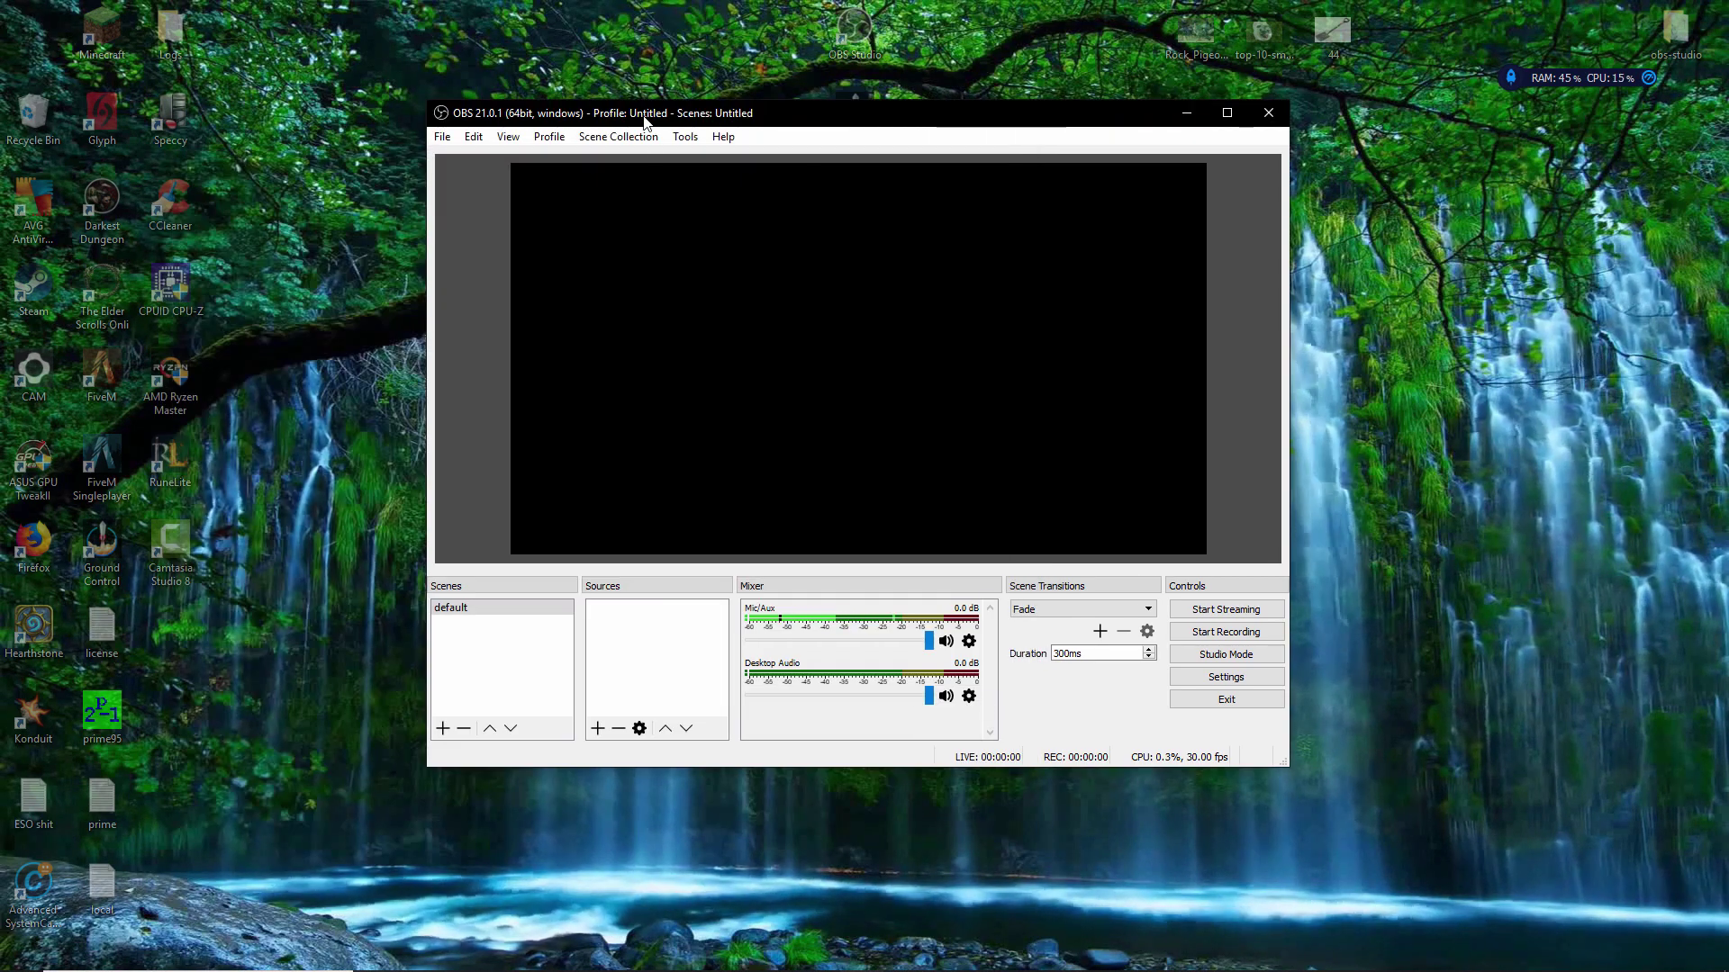
Switch the Desktop Audio device to VoiceMeeter Input (VB-Audio Virtual Cable) in its properties.
left_click_drag(645, 121, 626, 121)
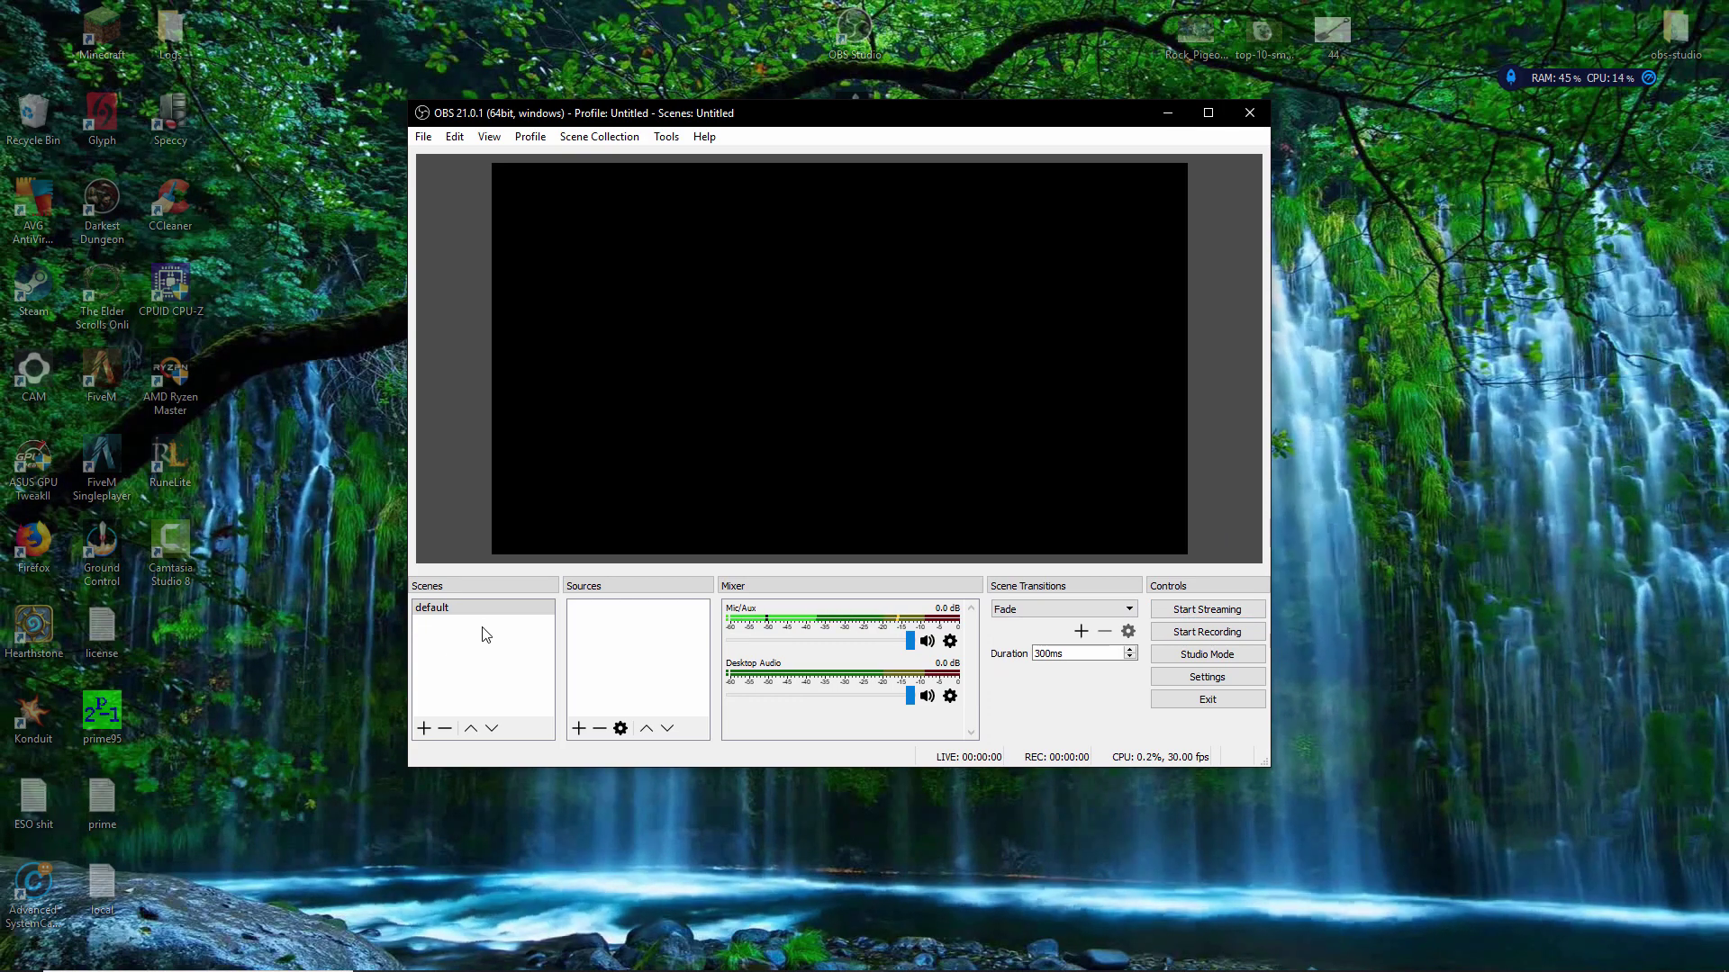
left_click(950, 697)
left_click(950, 697)
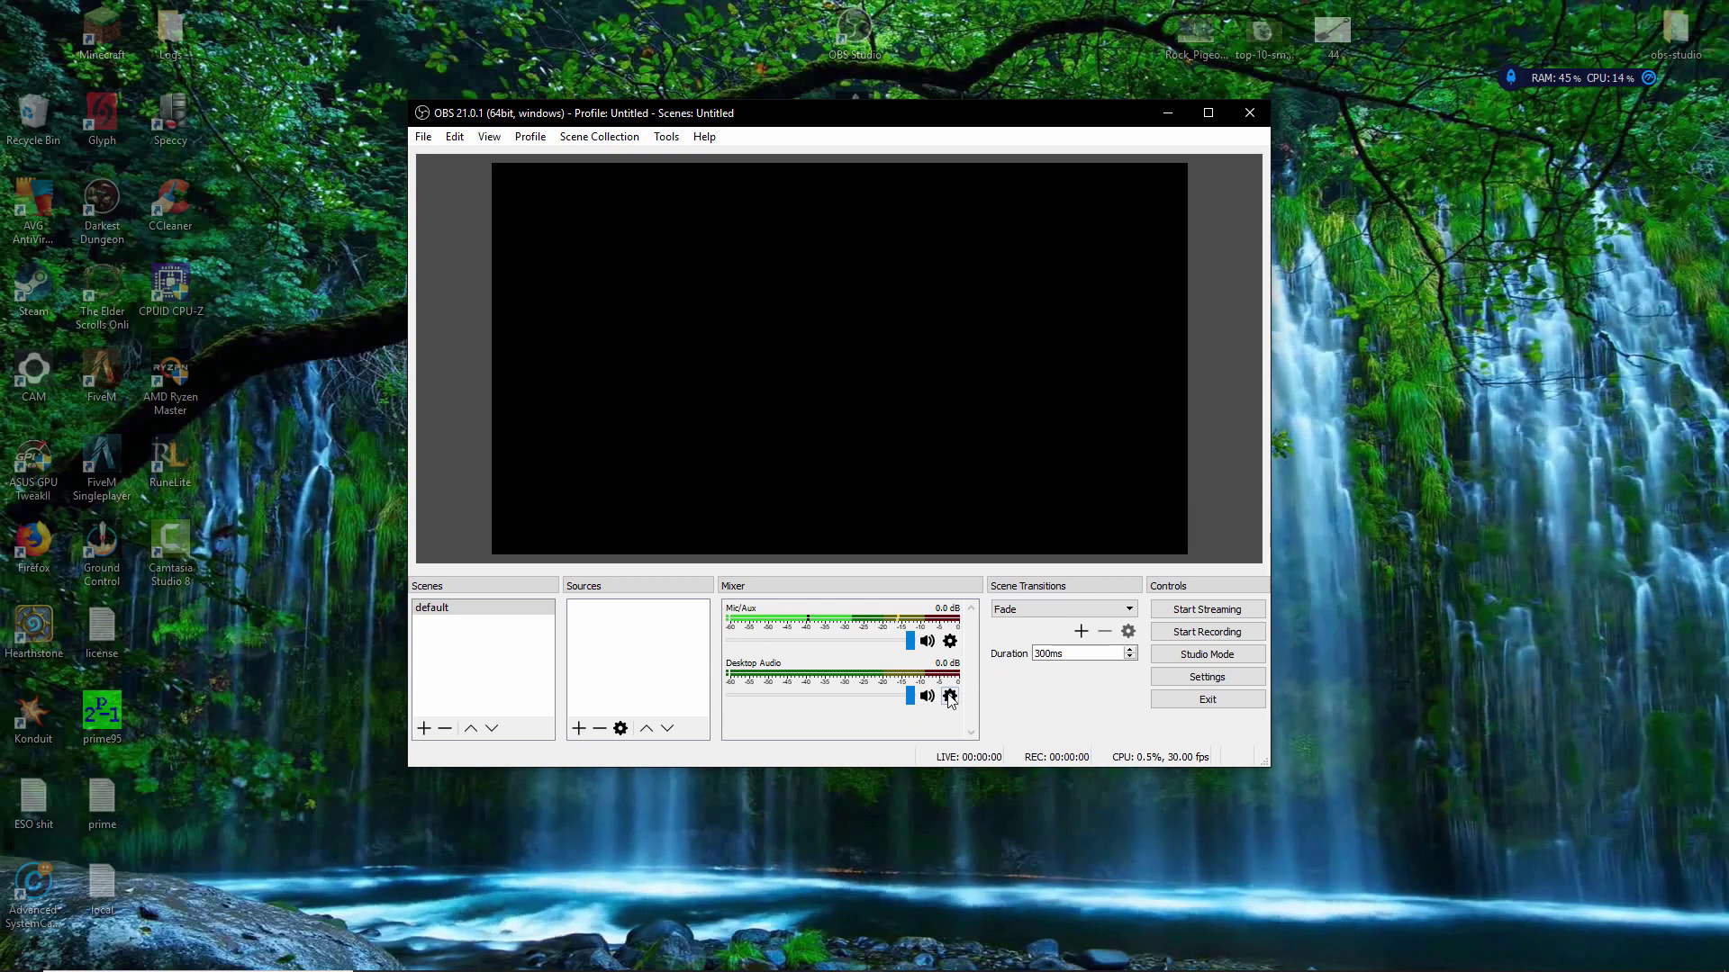
left_click(950, 698)
left_click(994, 788)
left_click(628, 556)
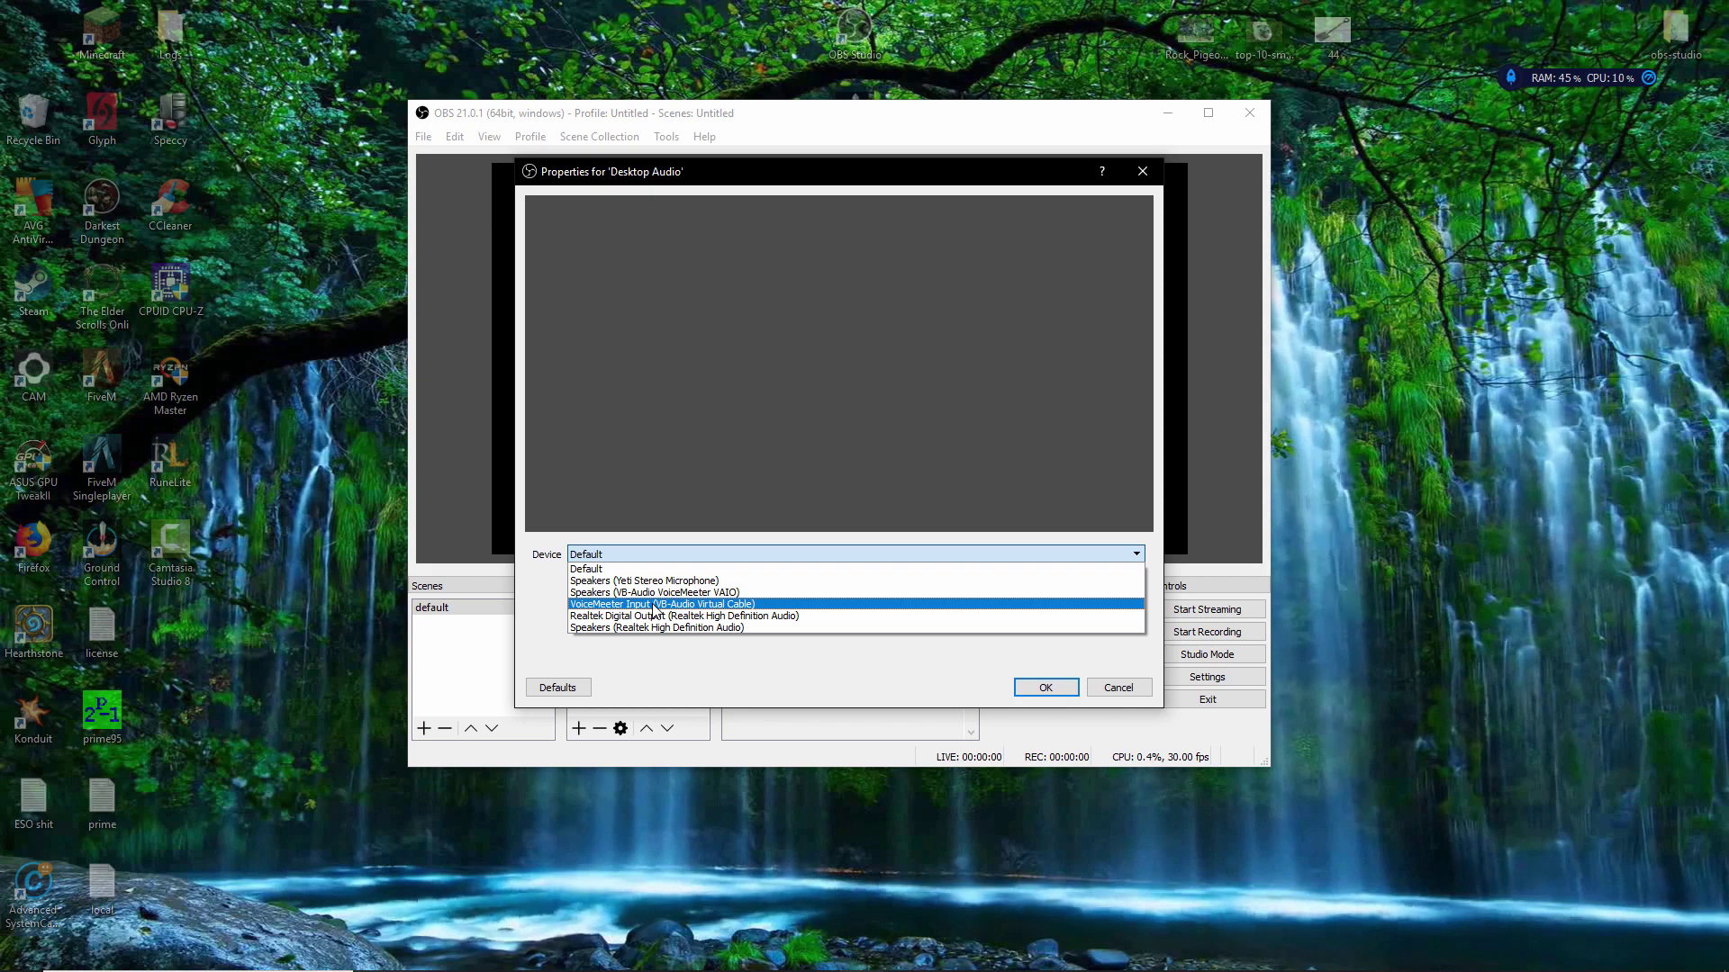
left_click(655, 605)
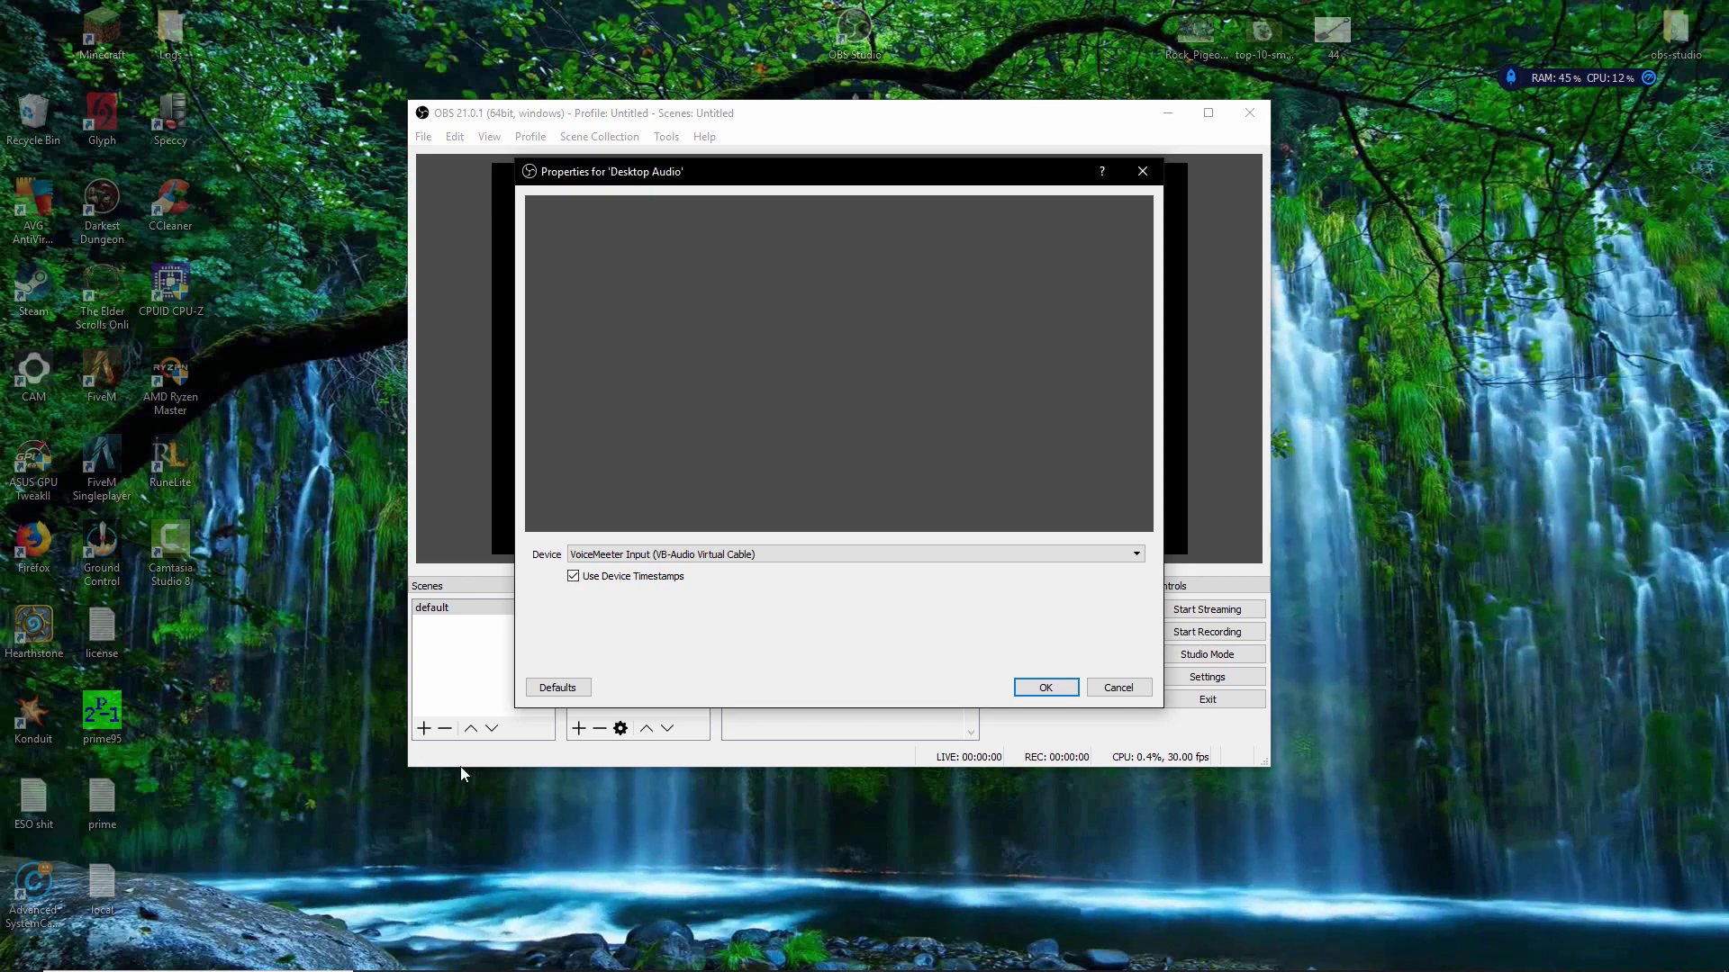
left_click(1052, 690)
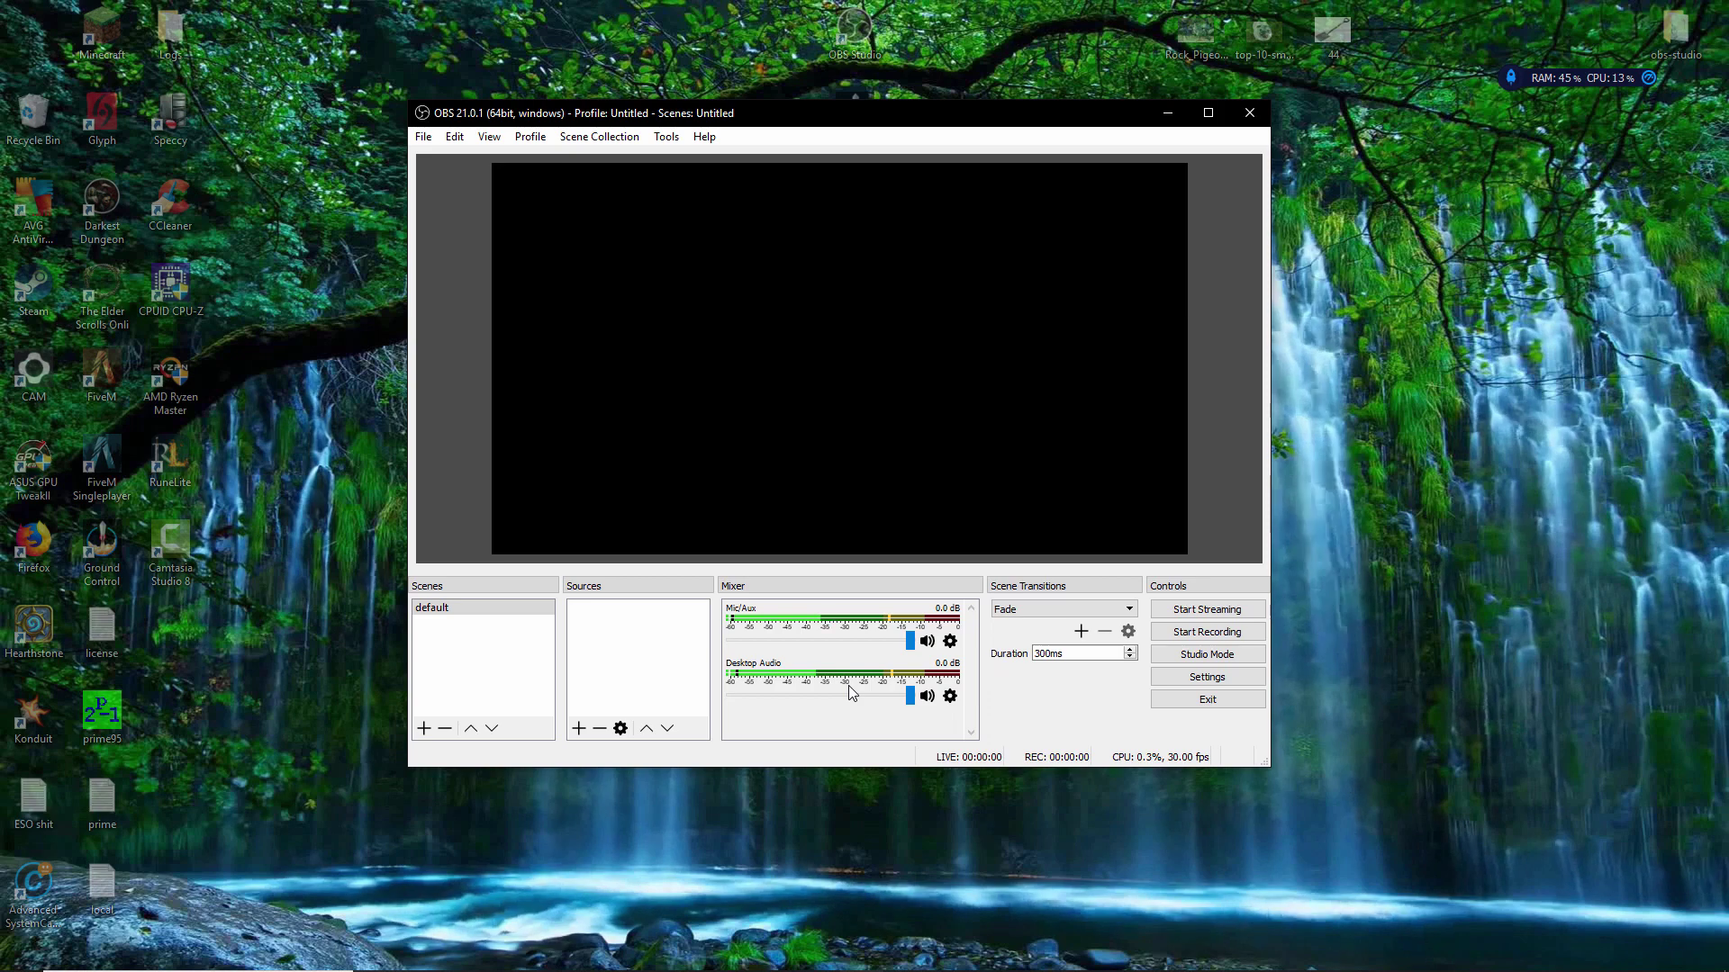
Create a new scene named rs77 and bring up the Sources menu for adding a source.
right_click(474, 636)
left_click(511, 643)
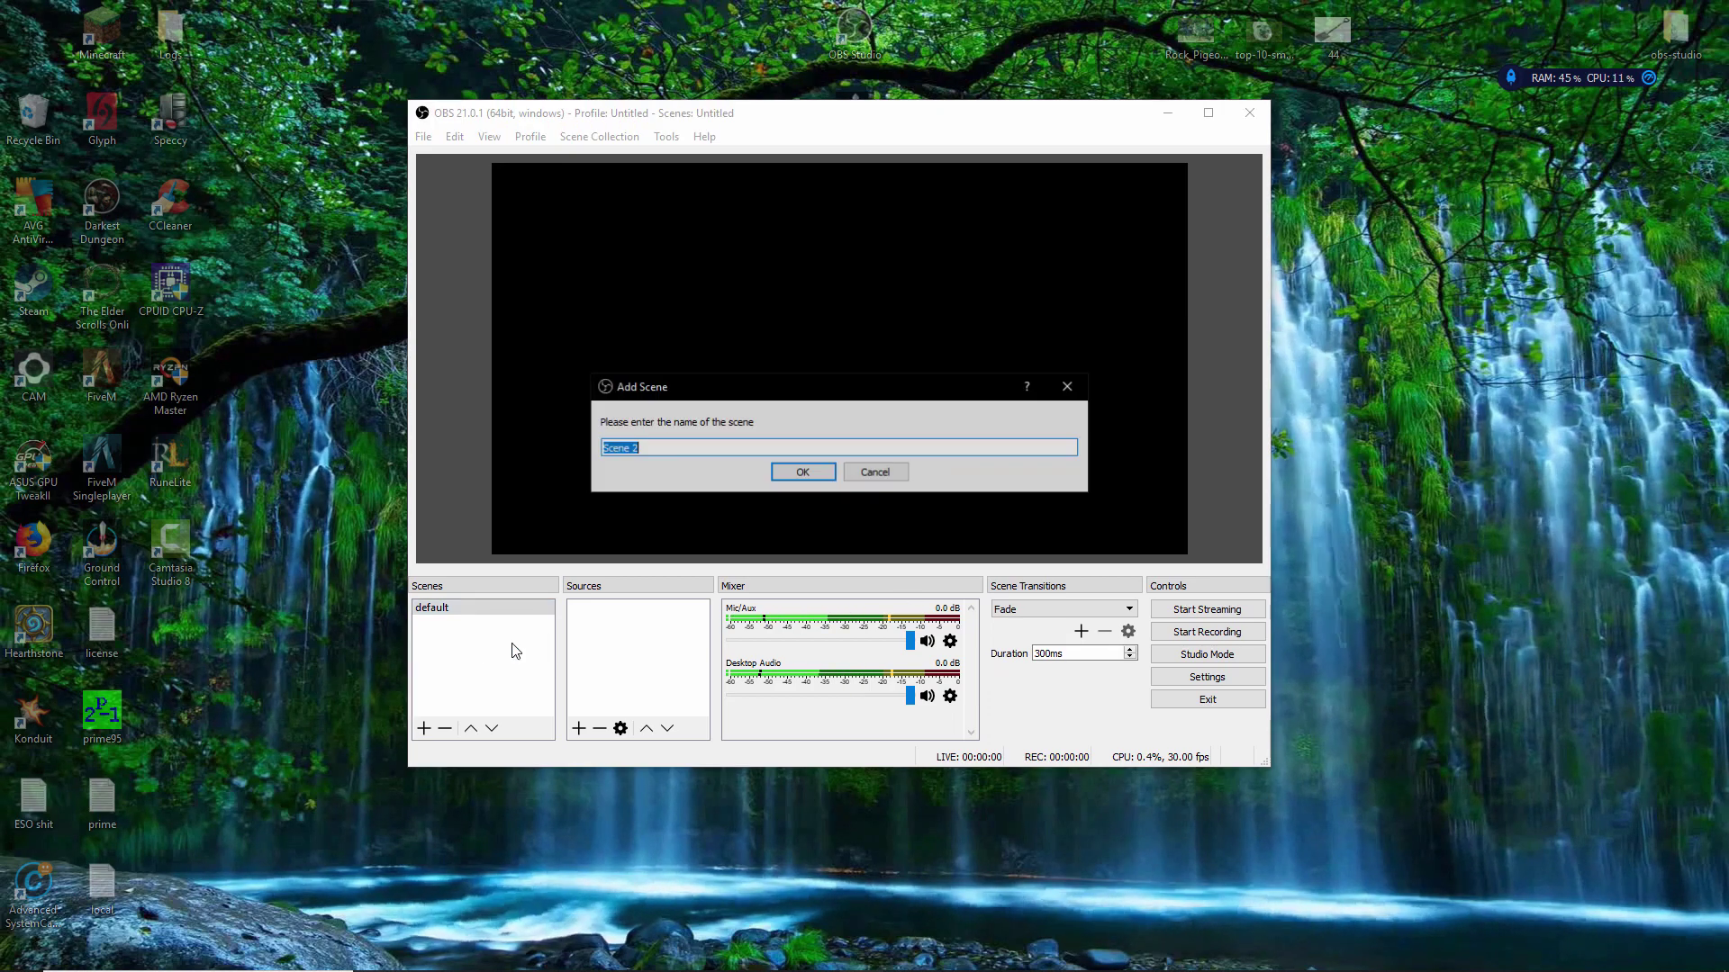
left_click(859, 472)
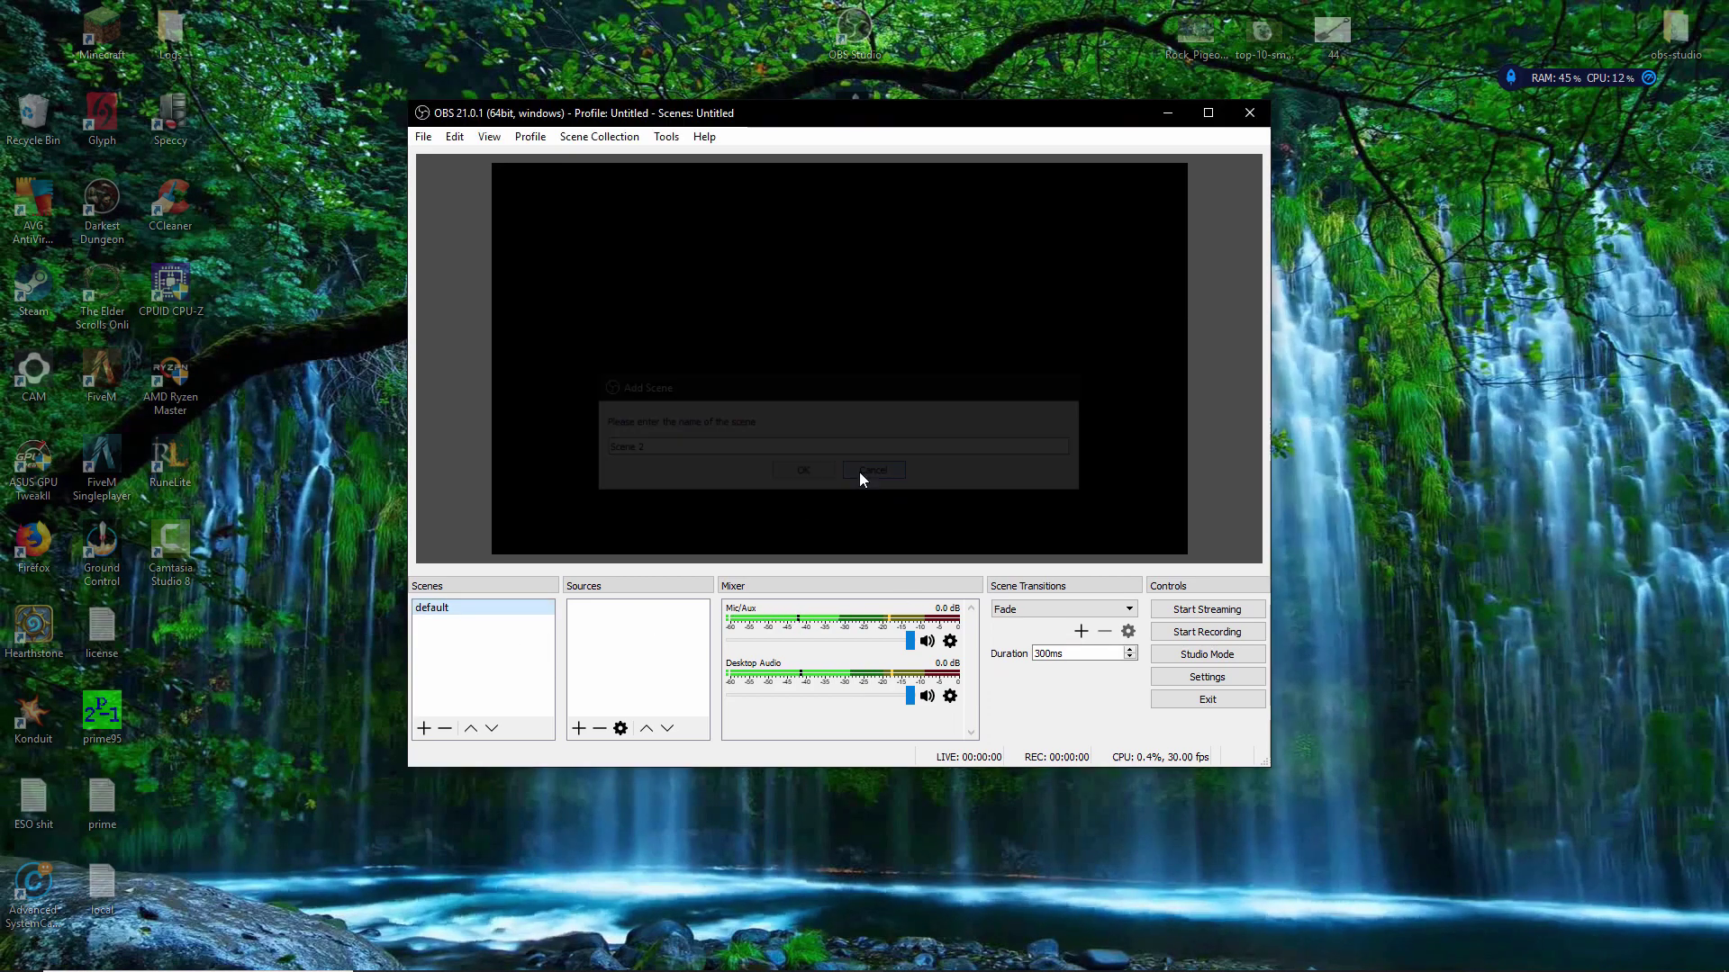
right_click(475, 629)
left_click(505, 647)
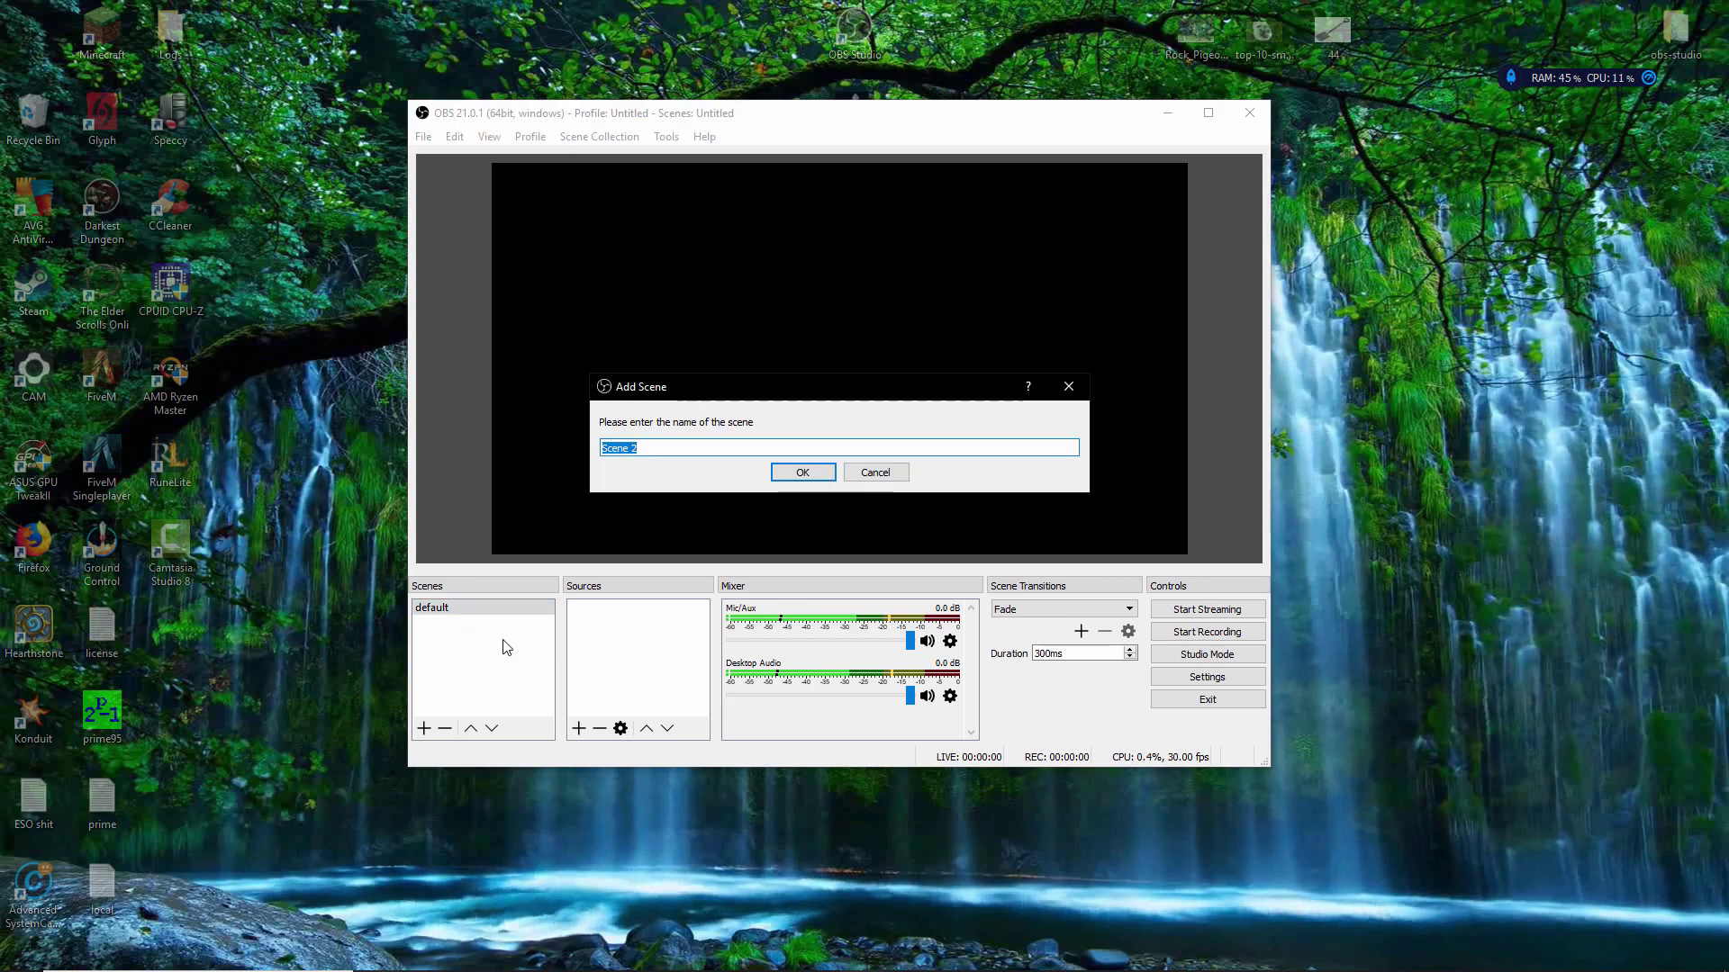
type("rs")
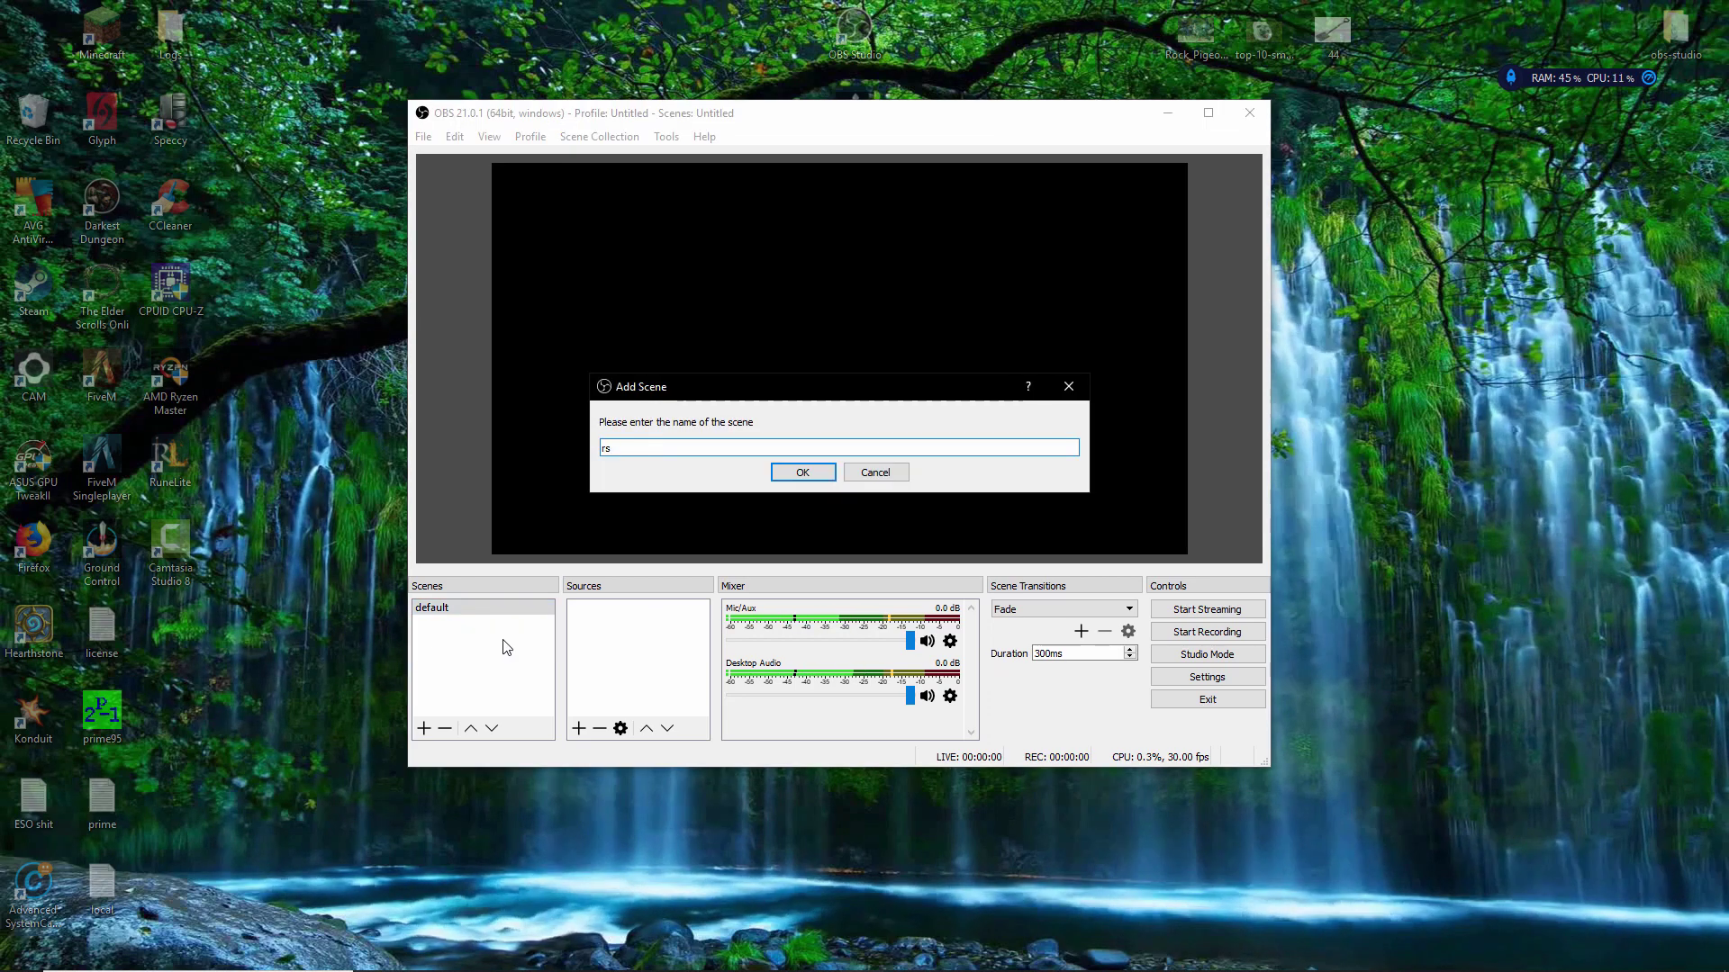
type("77")
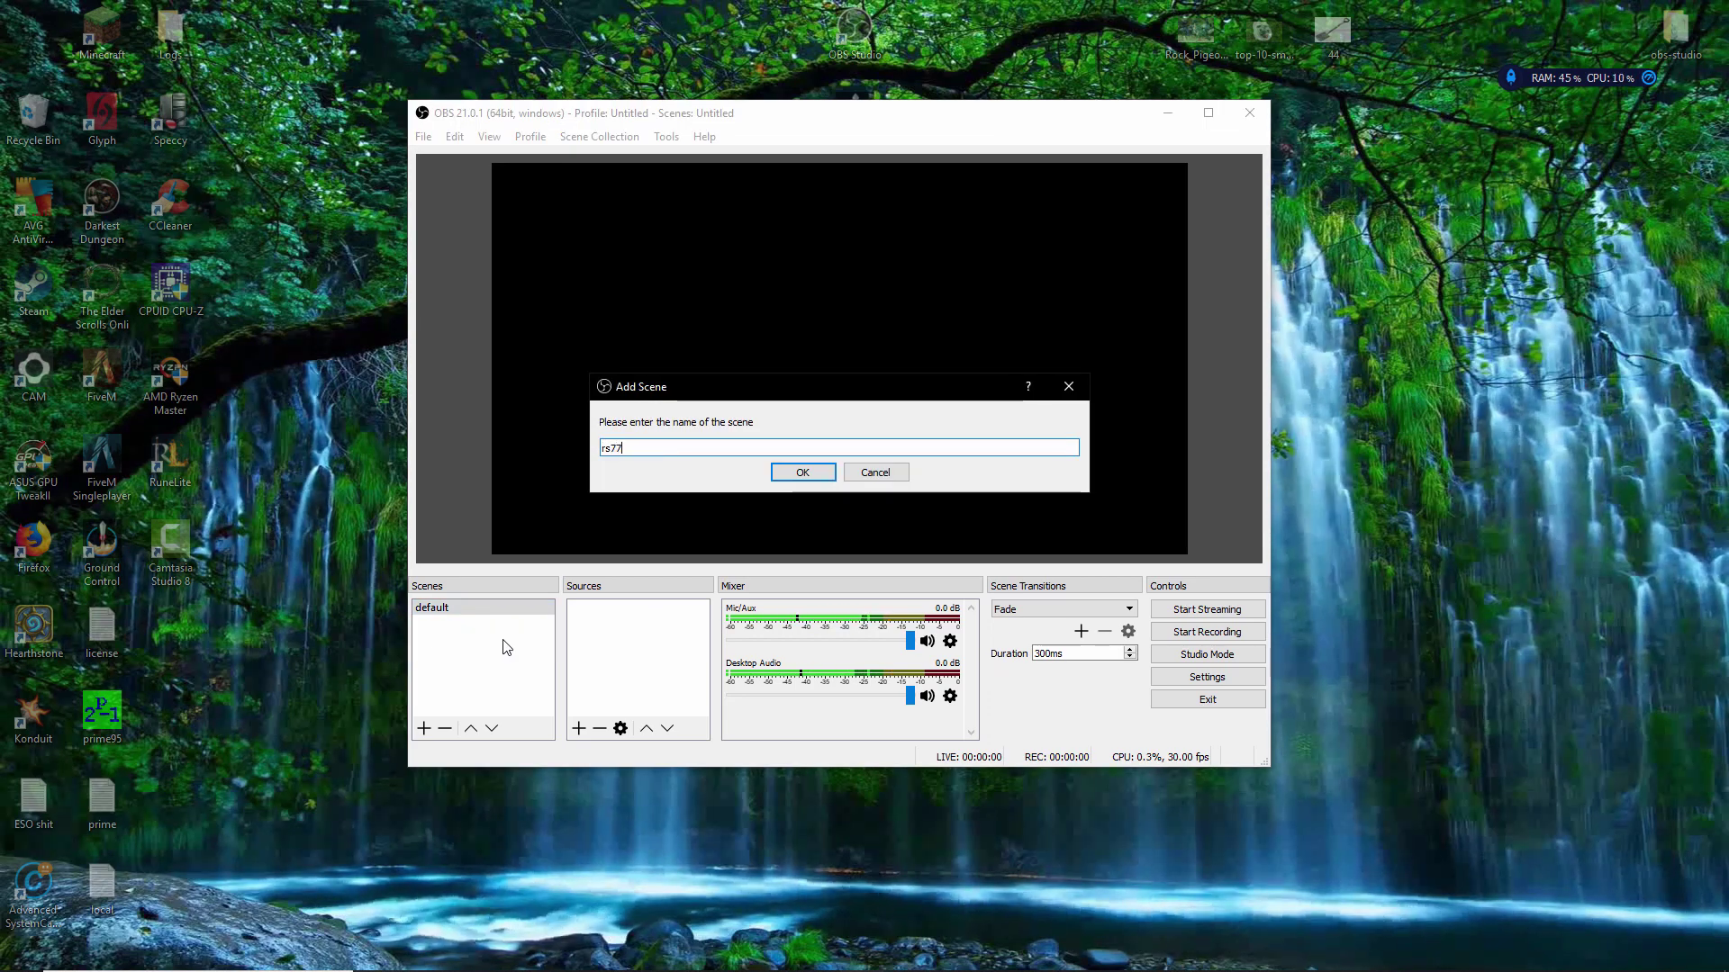
key("Return")
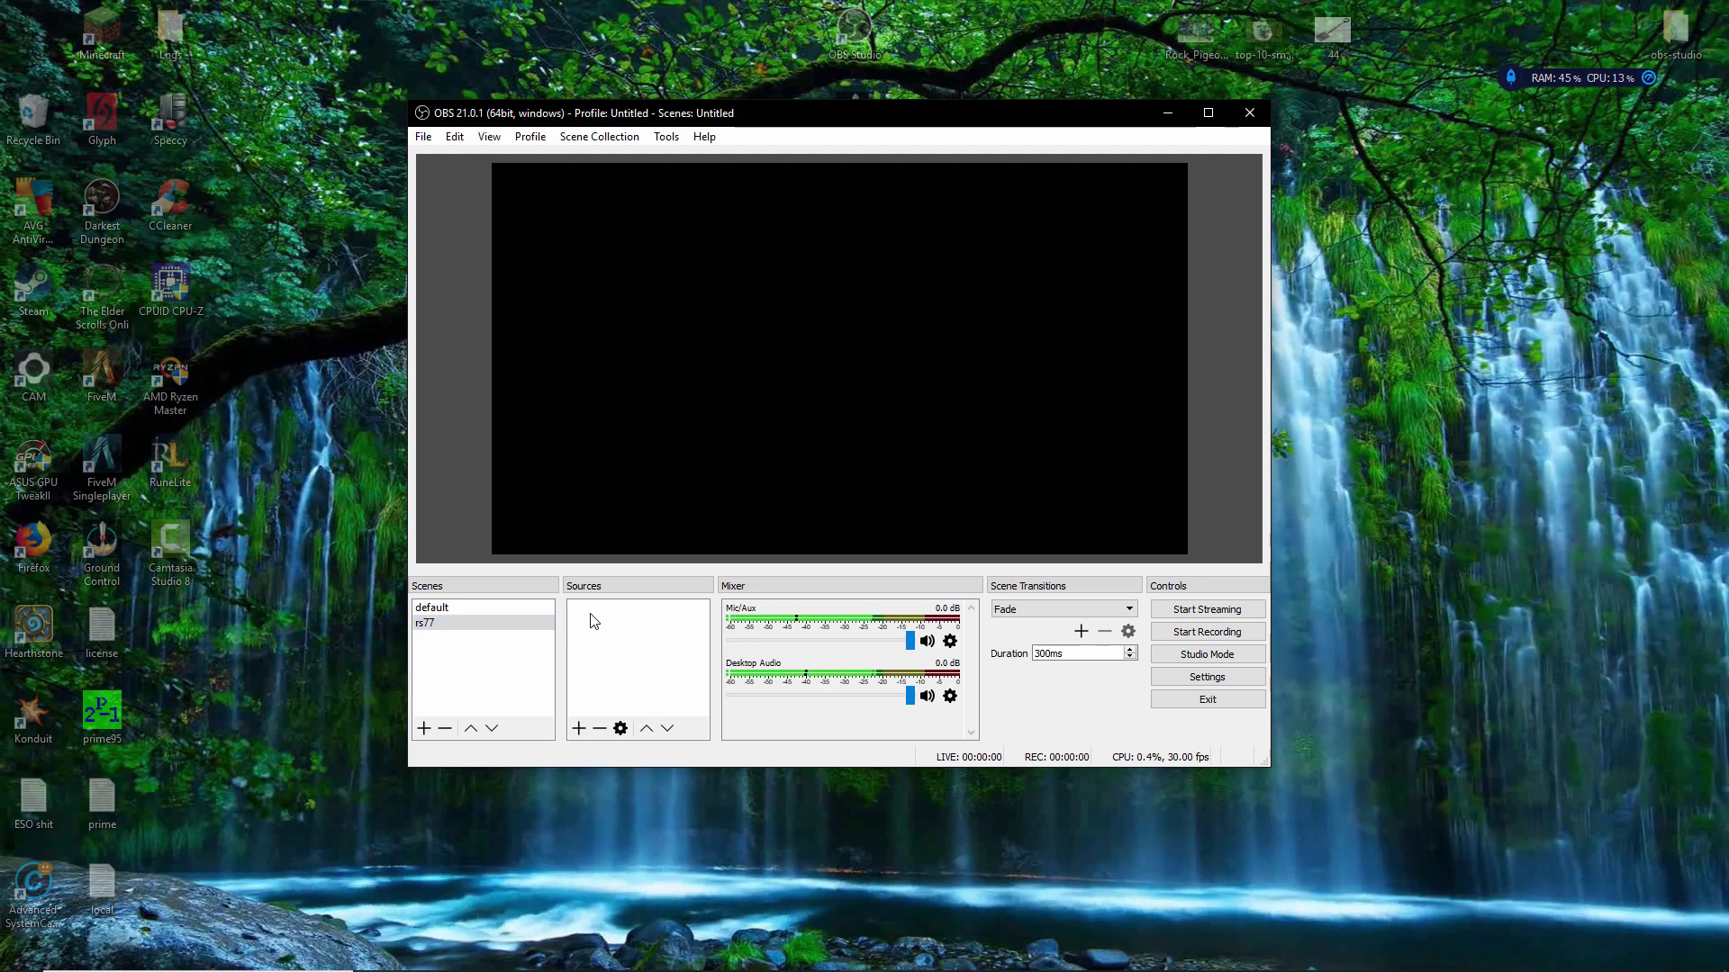
right_click(591, 618)
Add a Window Capture source named runescape55.
mouse_move(684, 624)
left_click(883, 884)
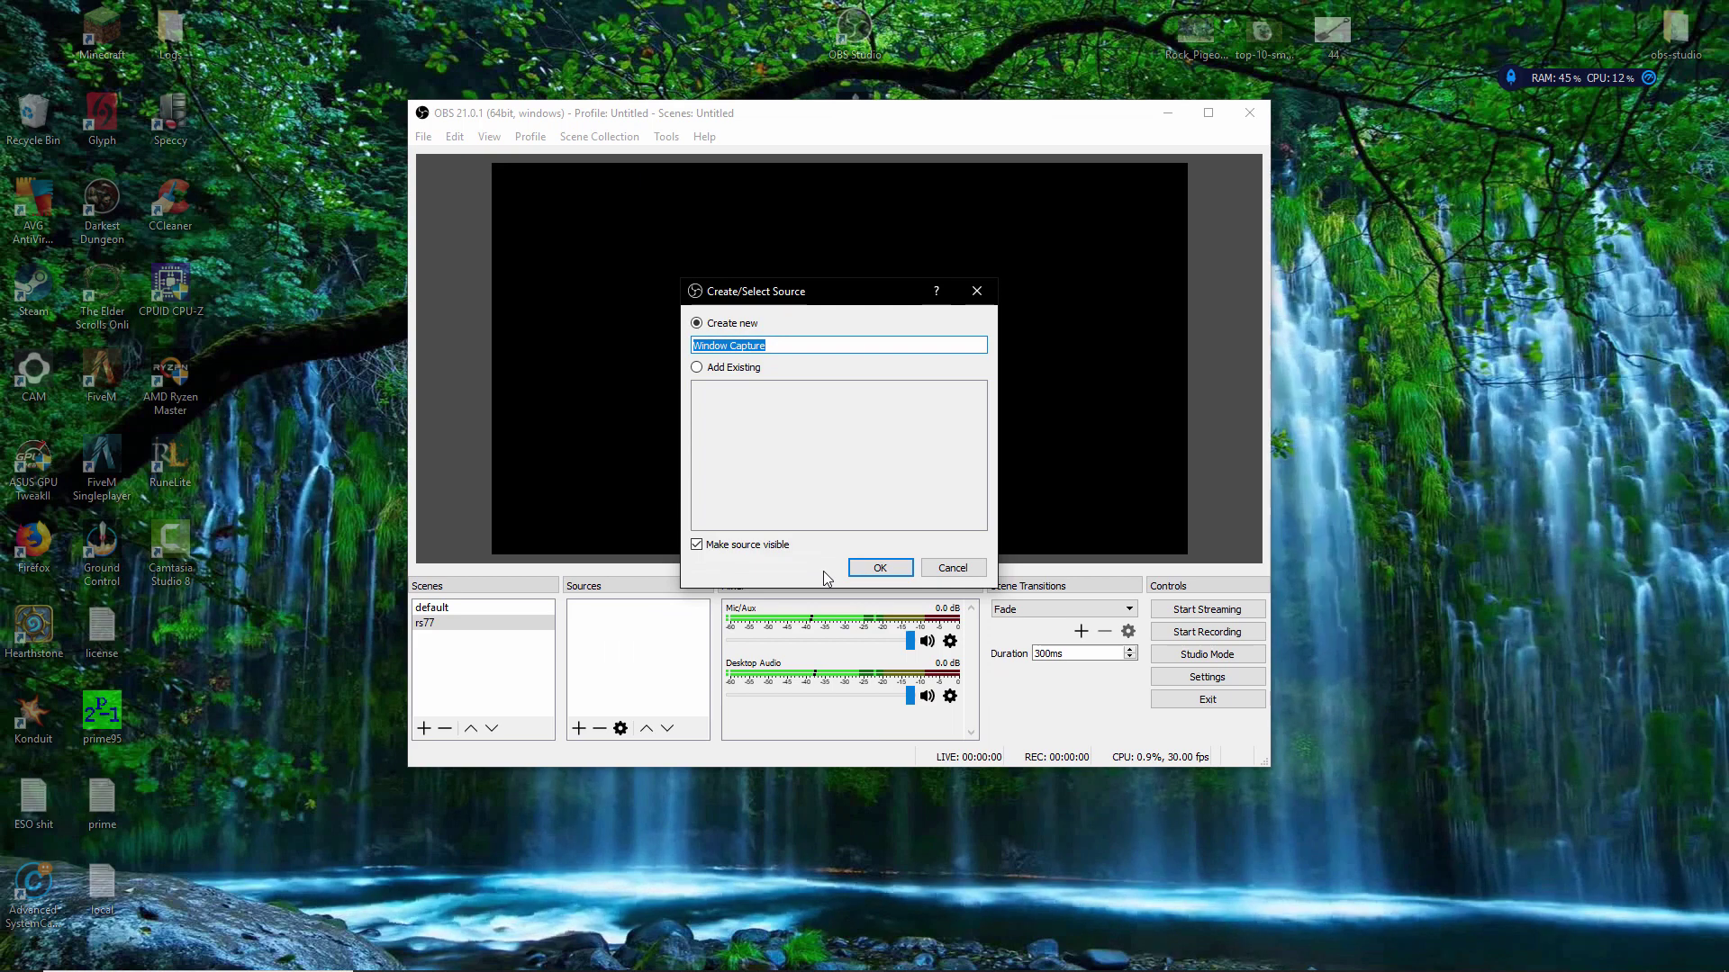
type("runescape")
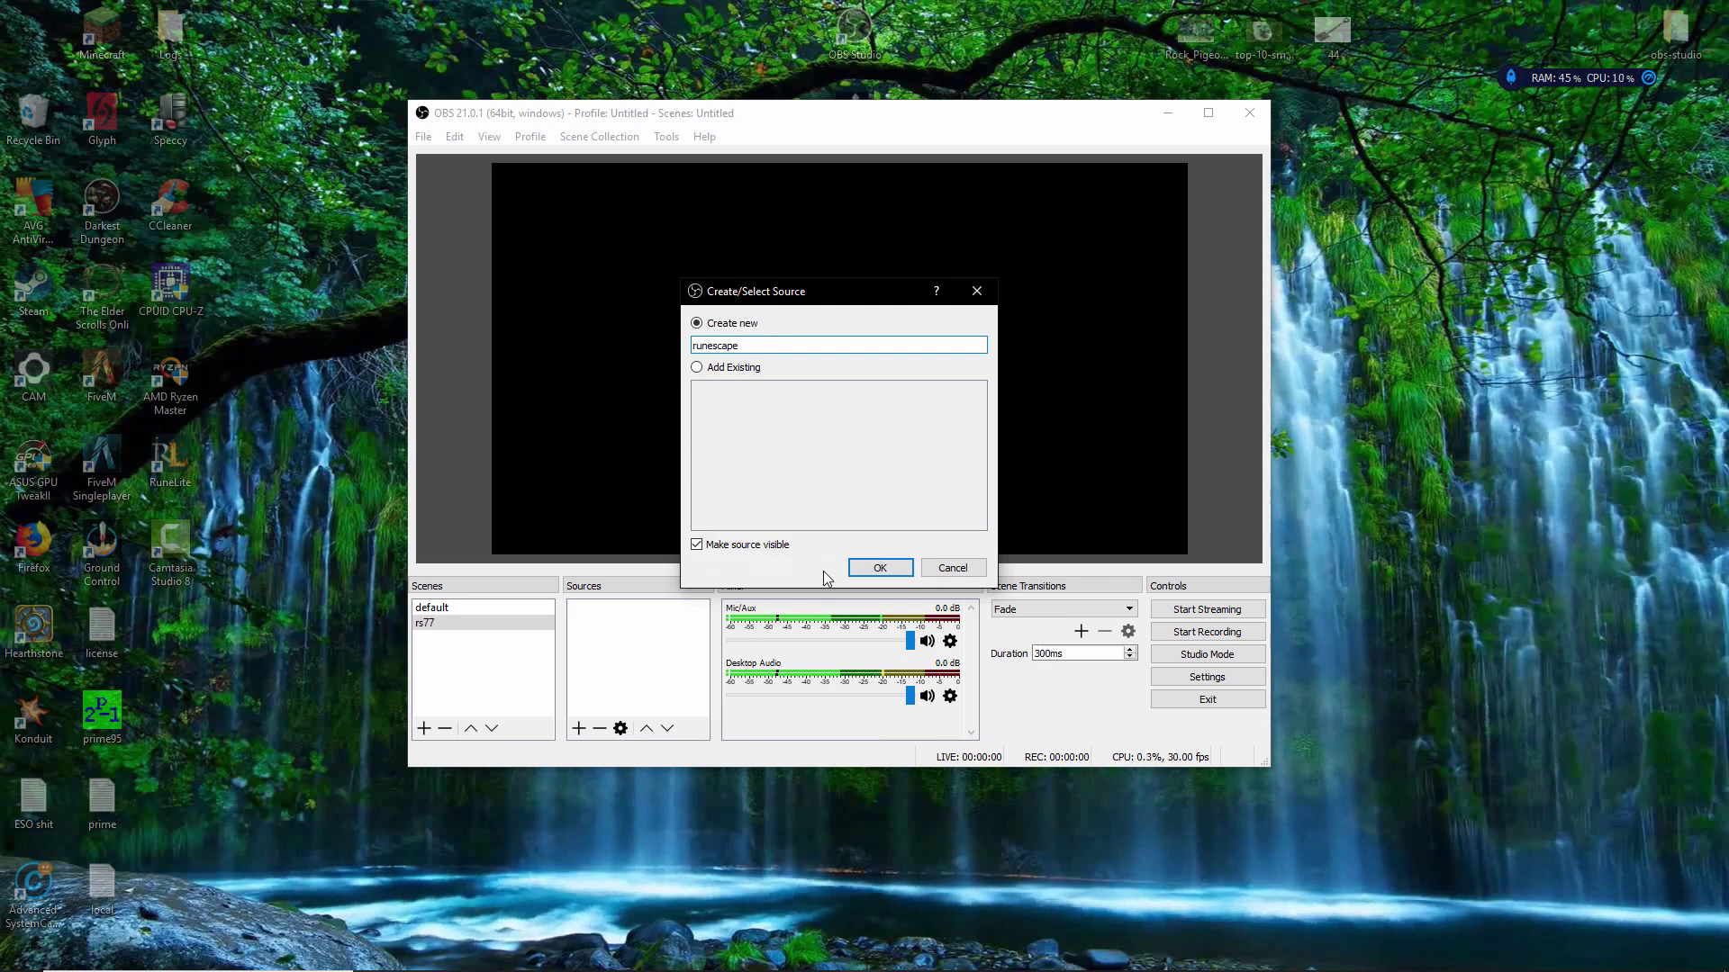
type("55")
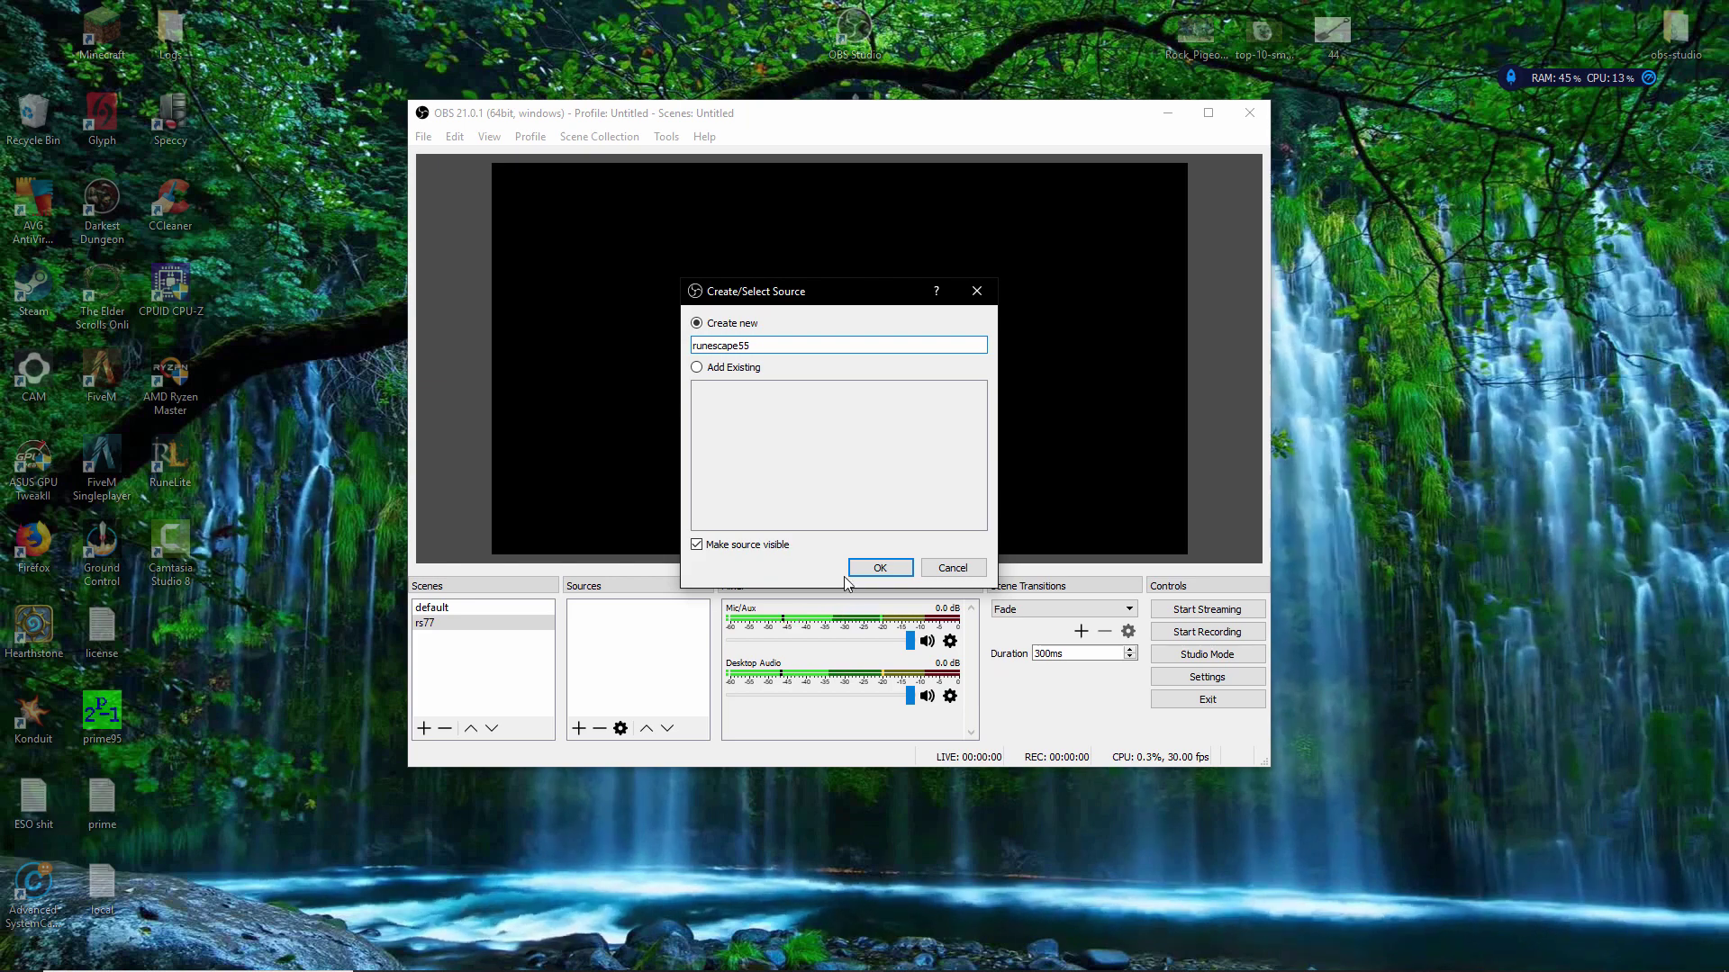
left_click(879, 572)
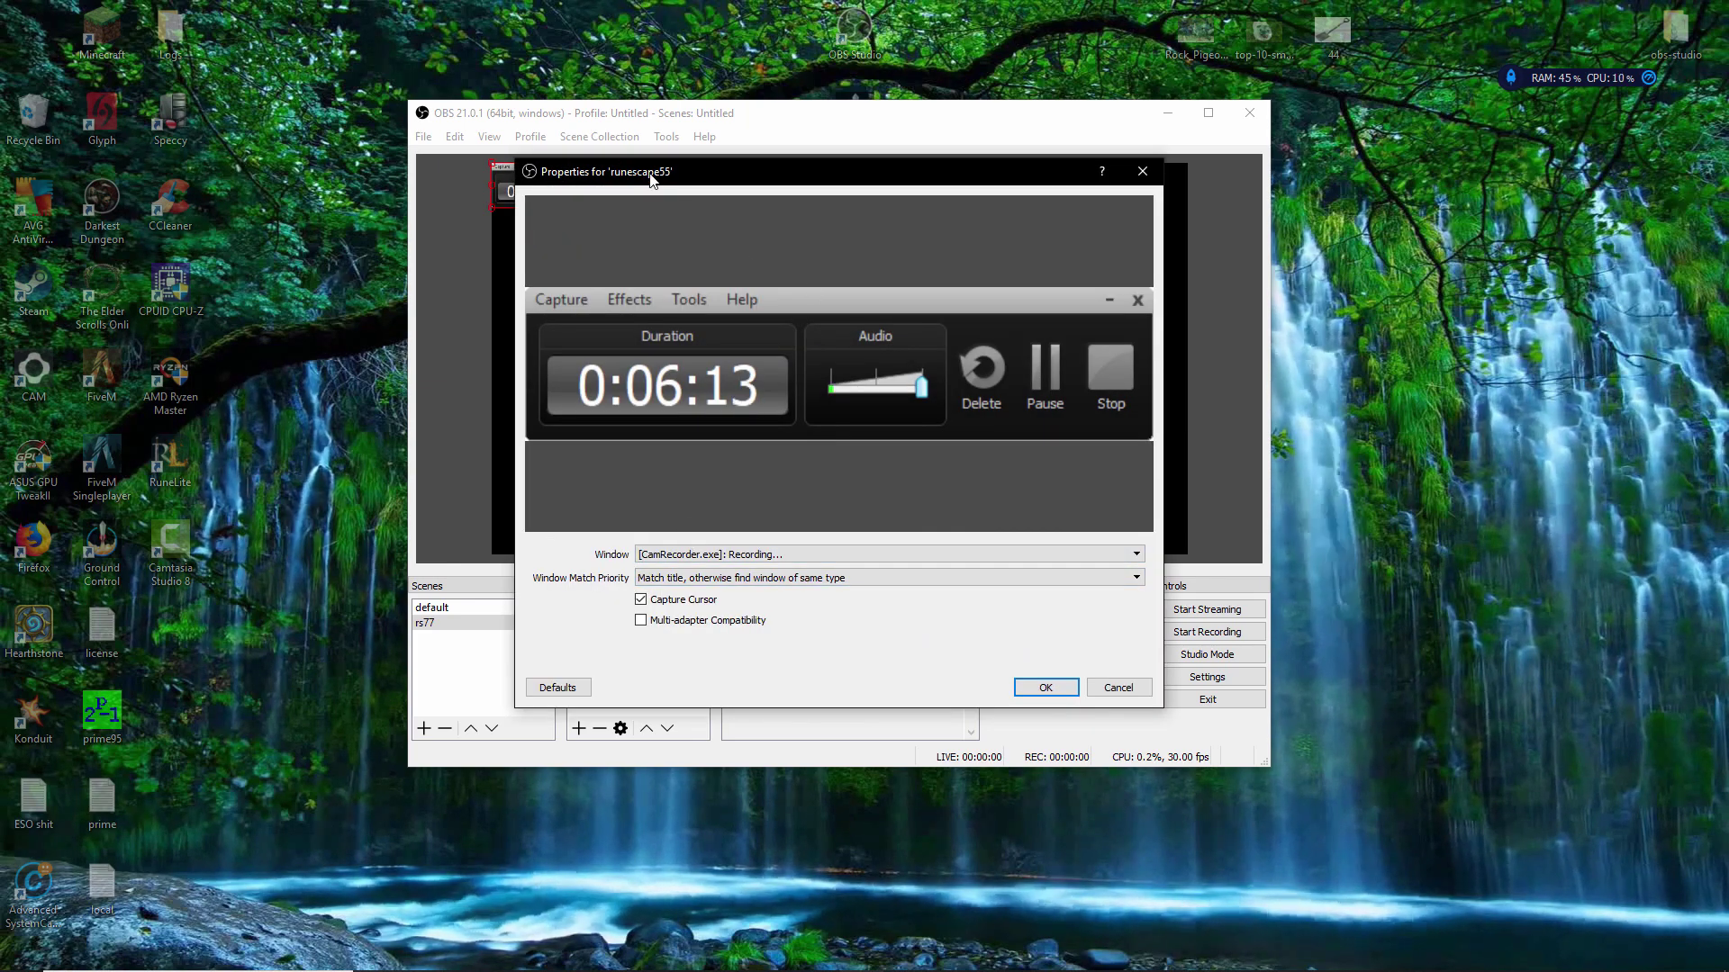
left_click_drag(682, 181, 445, 292)
Capture the java.exe Konduit Oldschool RuneScape window, requiring an exact window-title match.
left_click(555, 649)
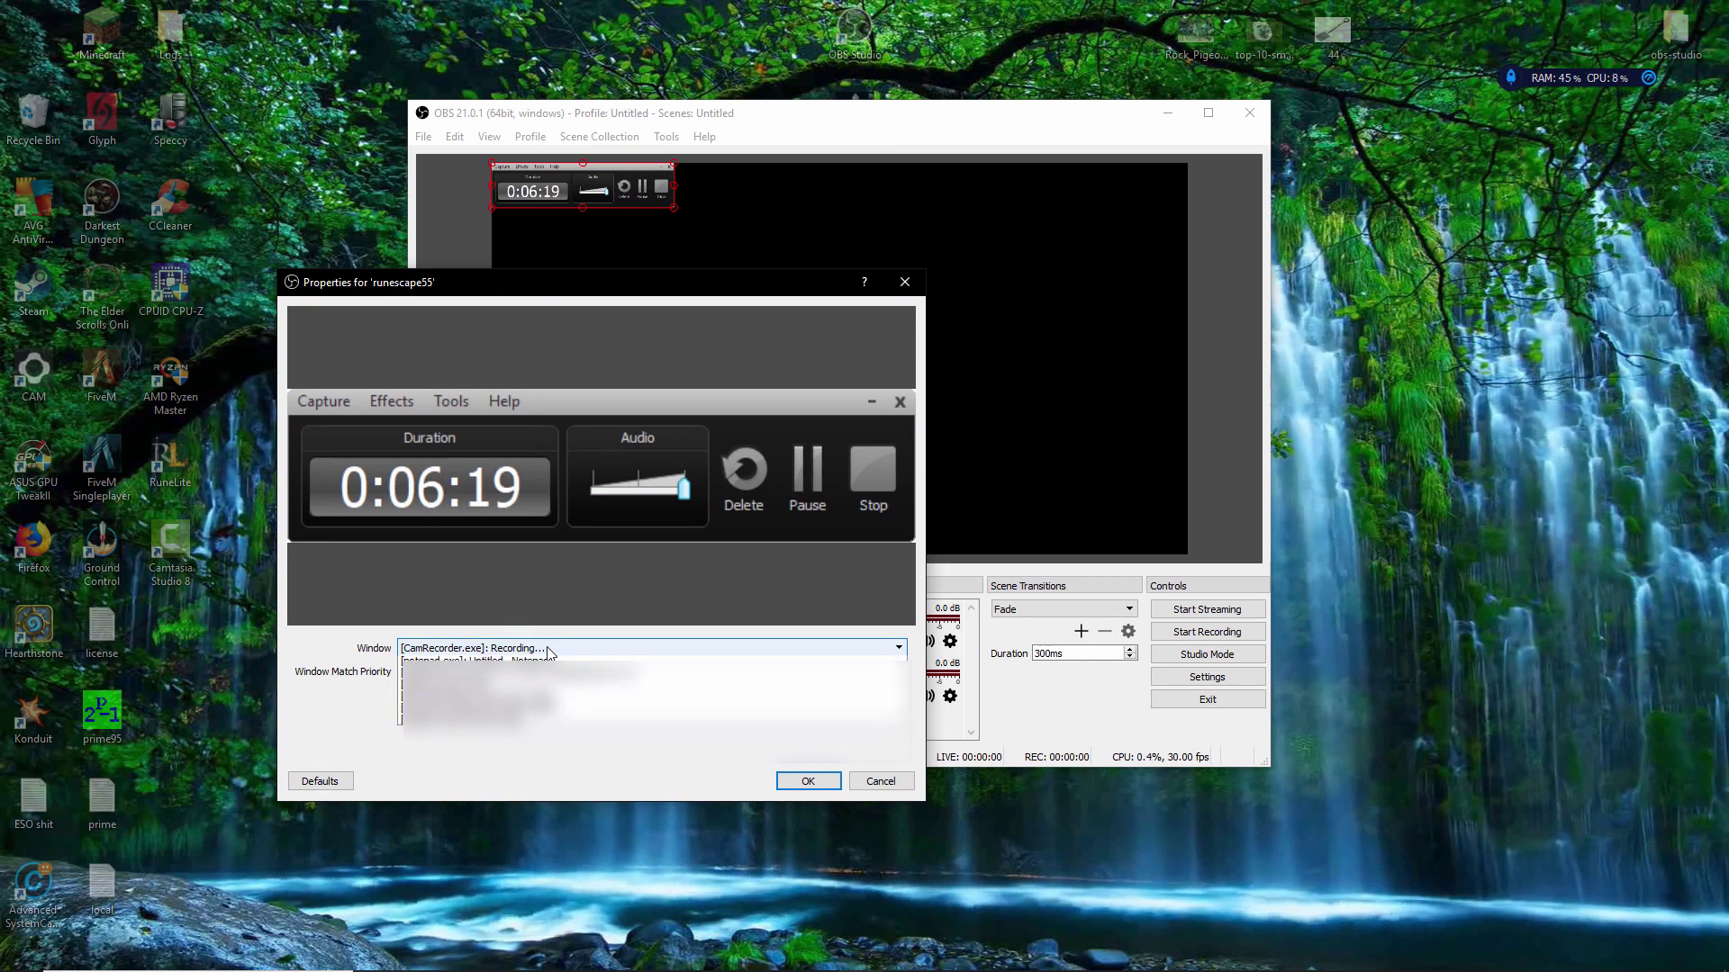
left_click(547, 648)
mouse_move(541, 285)
left_mouse_down()
mouse_move(520, 287)
mouse_move(553, 287)
left_mouse_up()
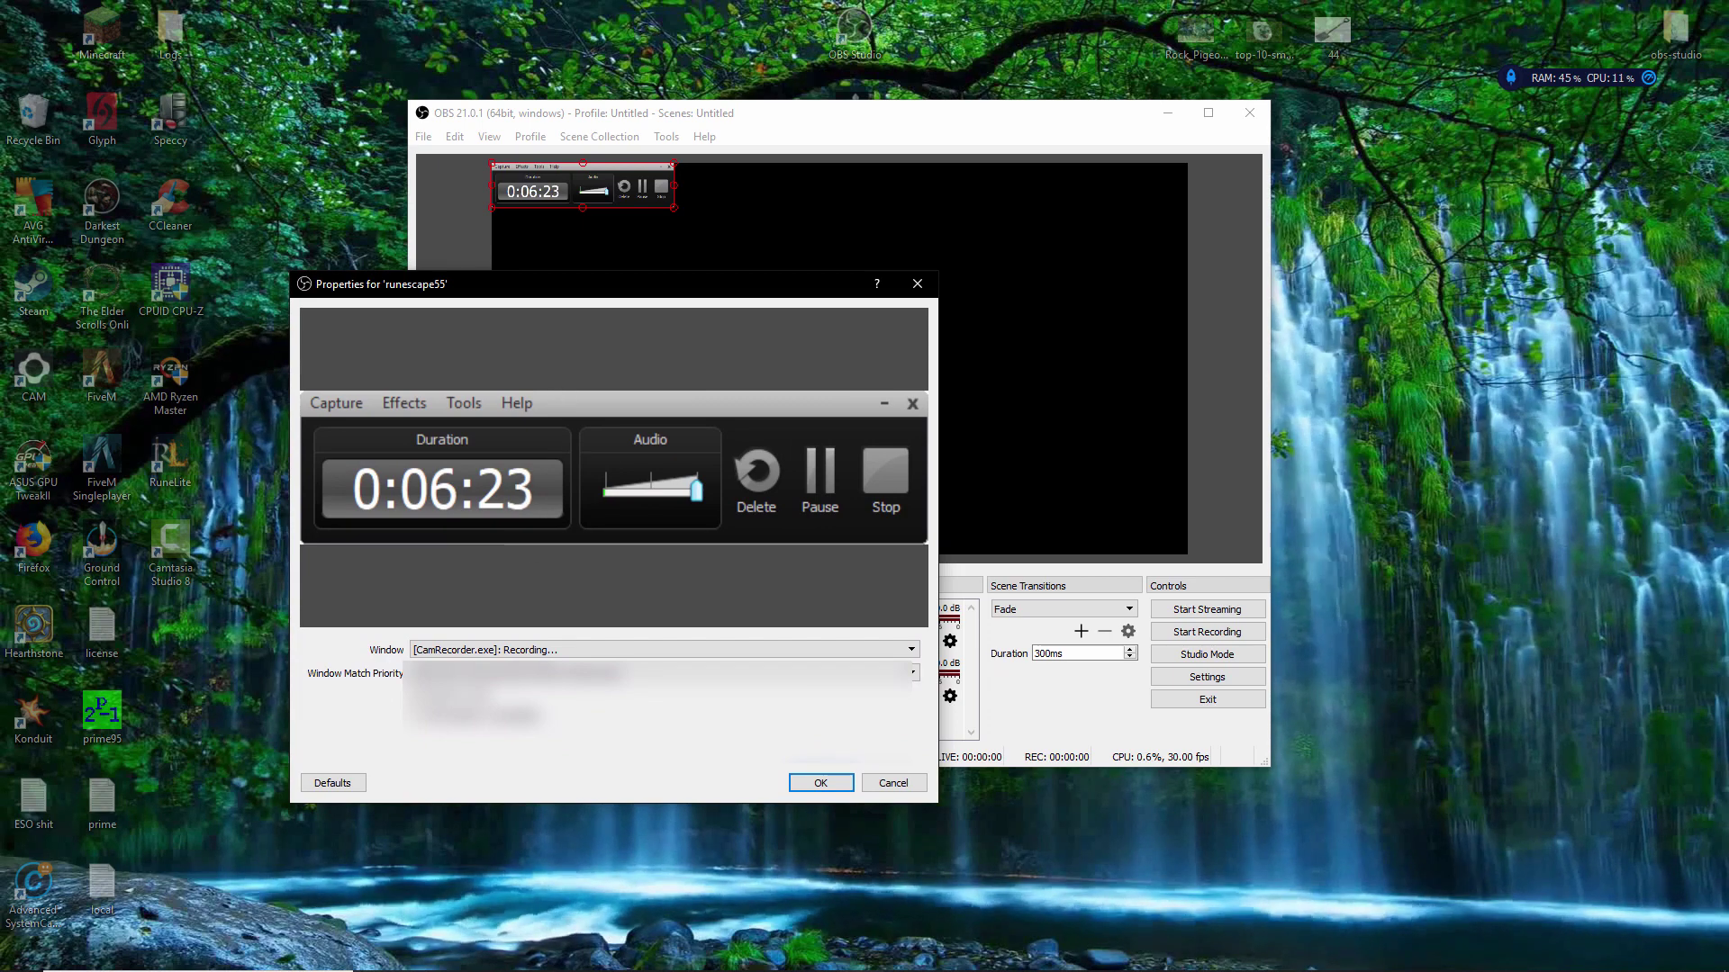
key("alt+Down")
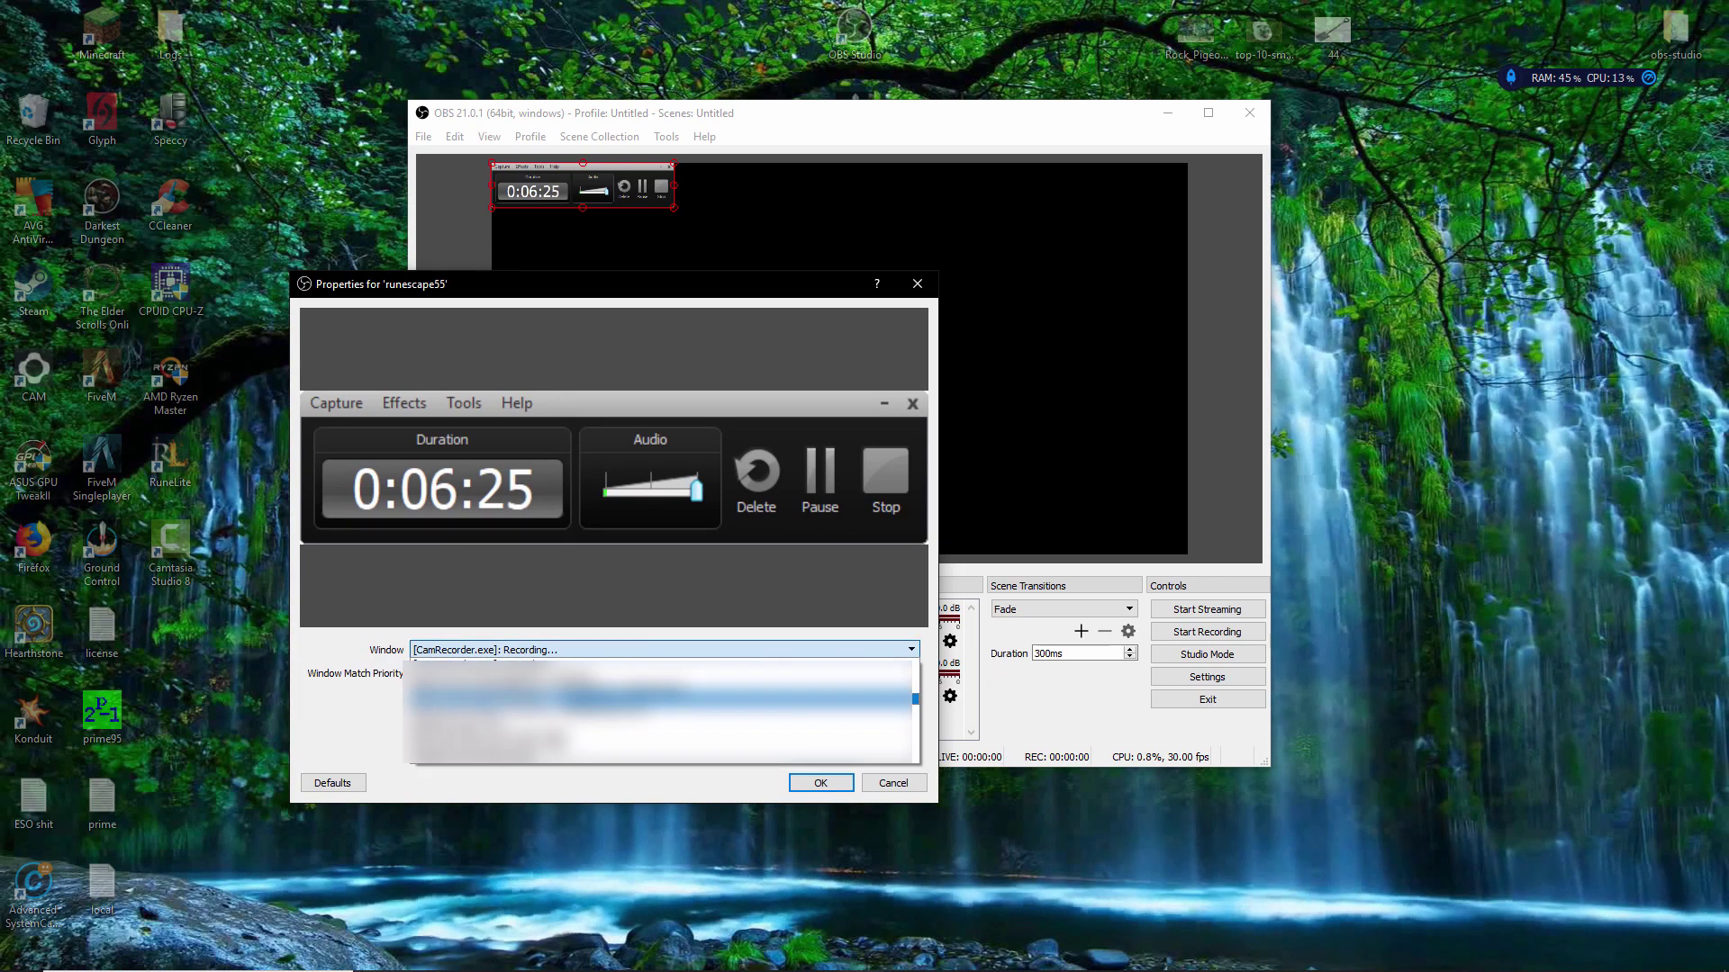
key("Down")
key("Down")
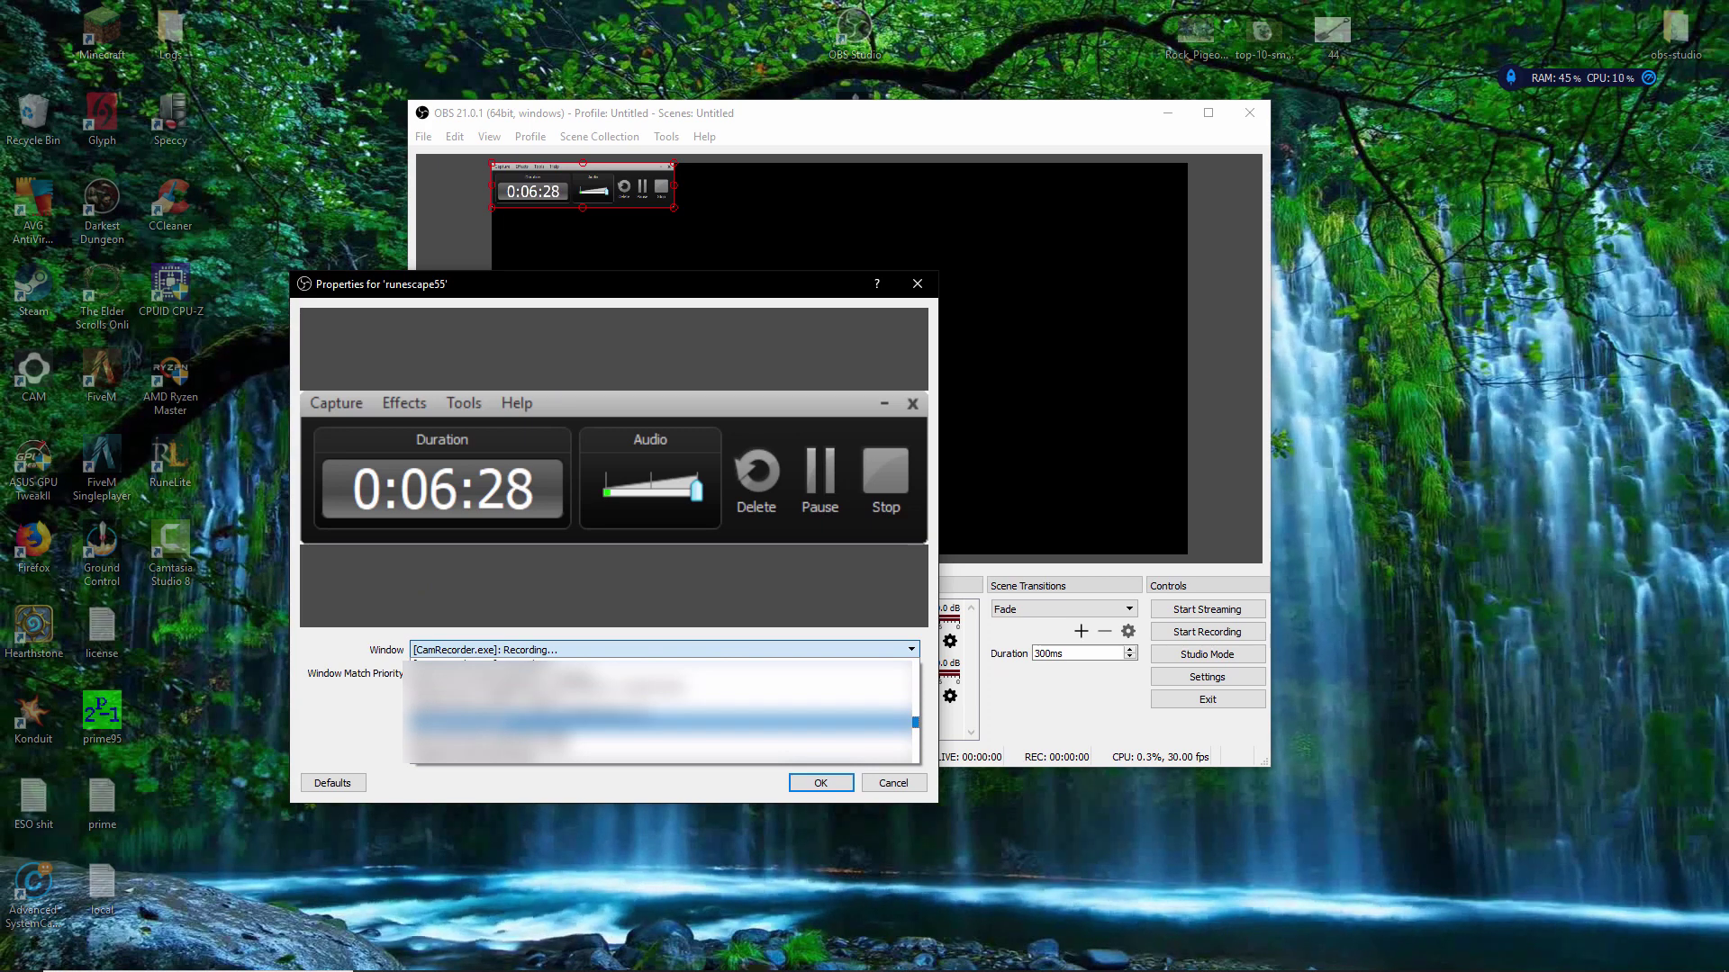
key("Down")
key("Up")
key("Up")
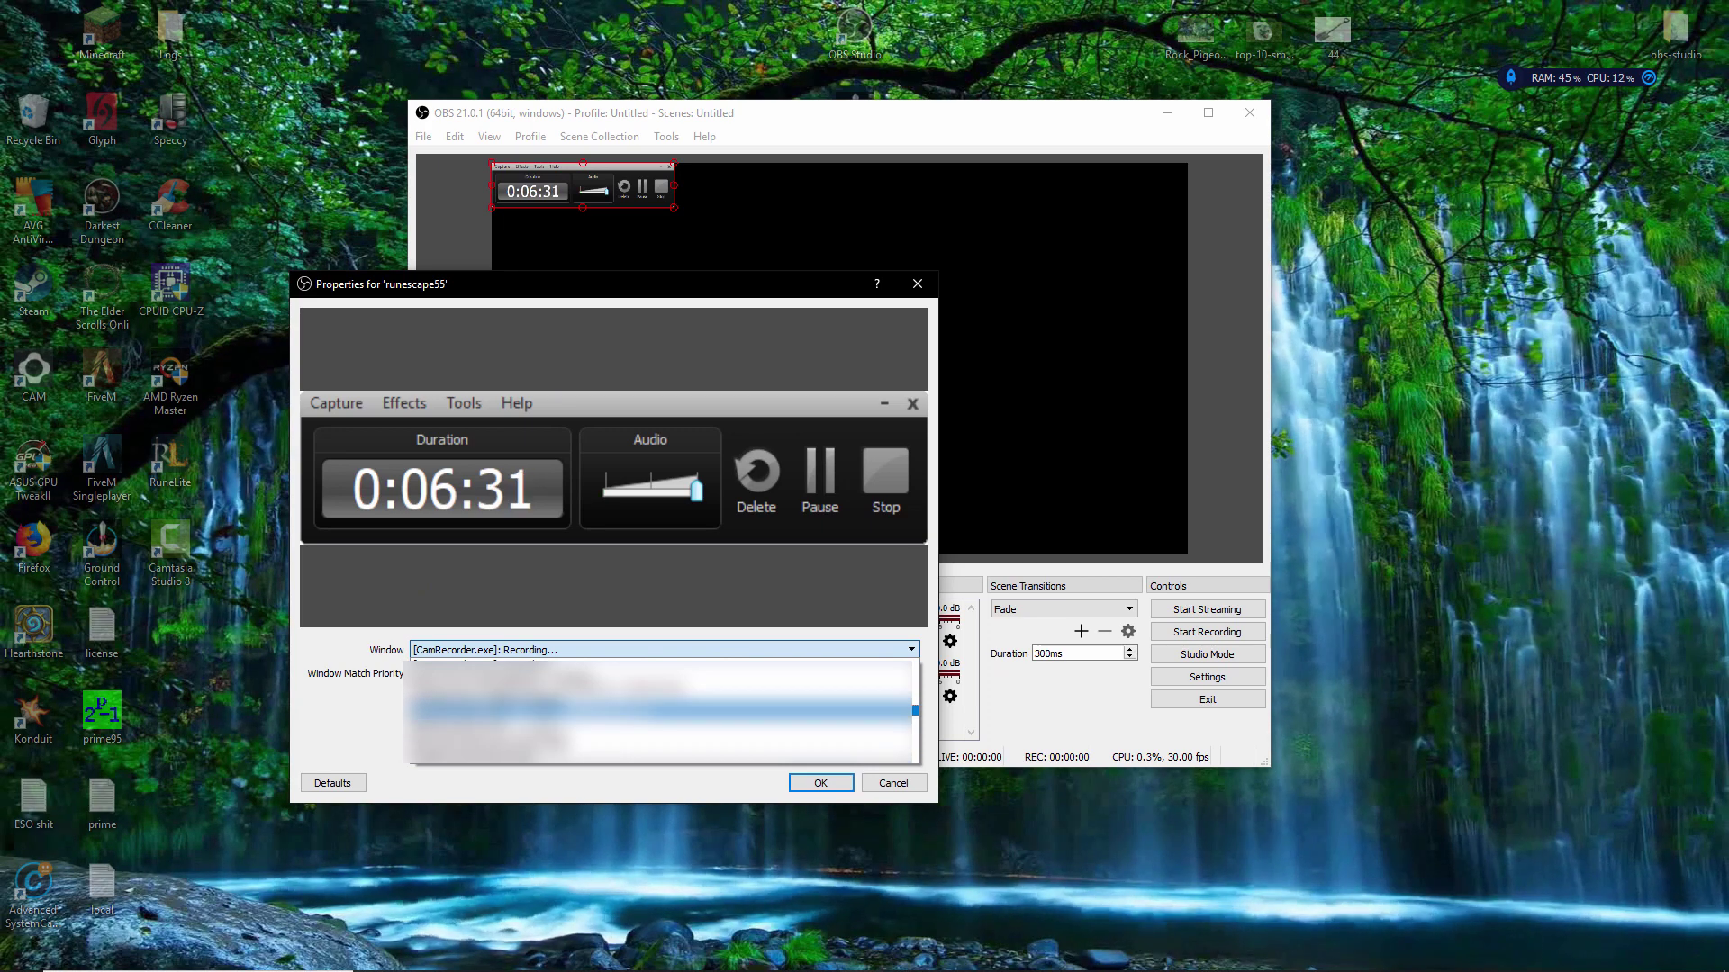
key("Down")
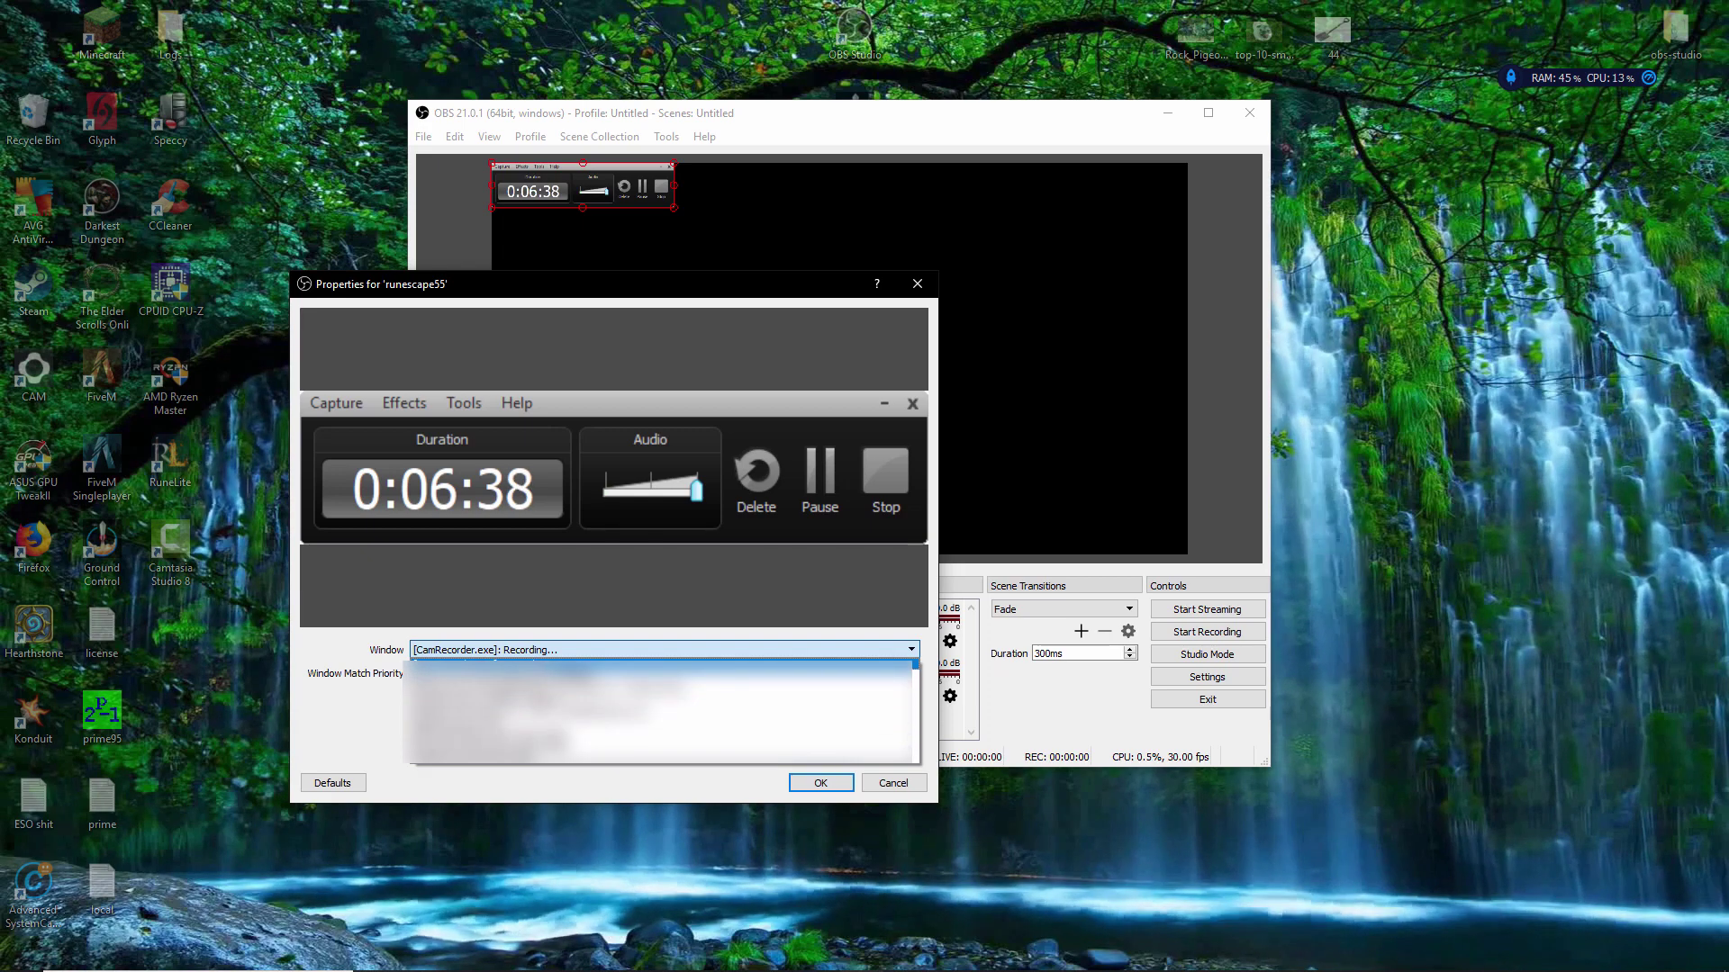
key("Down")
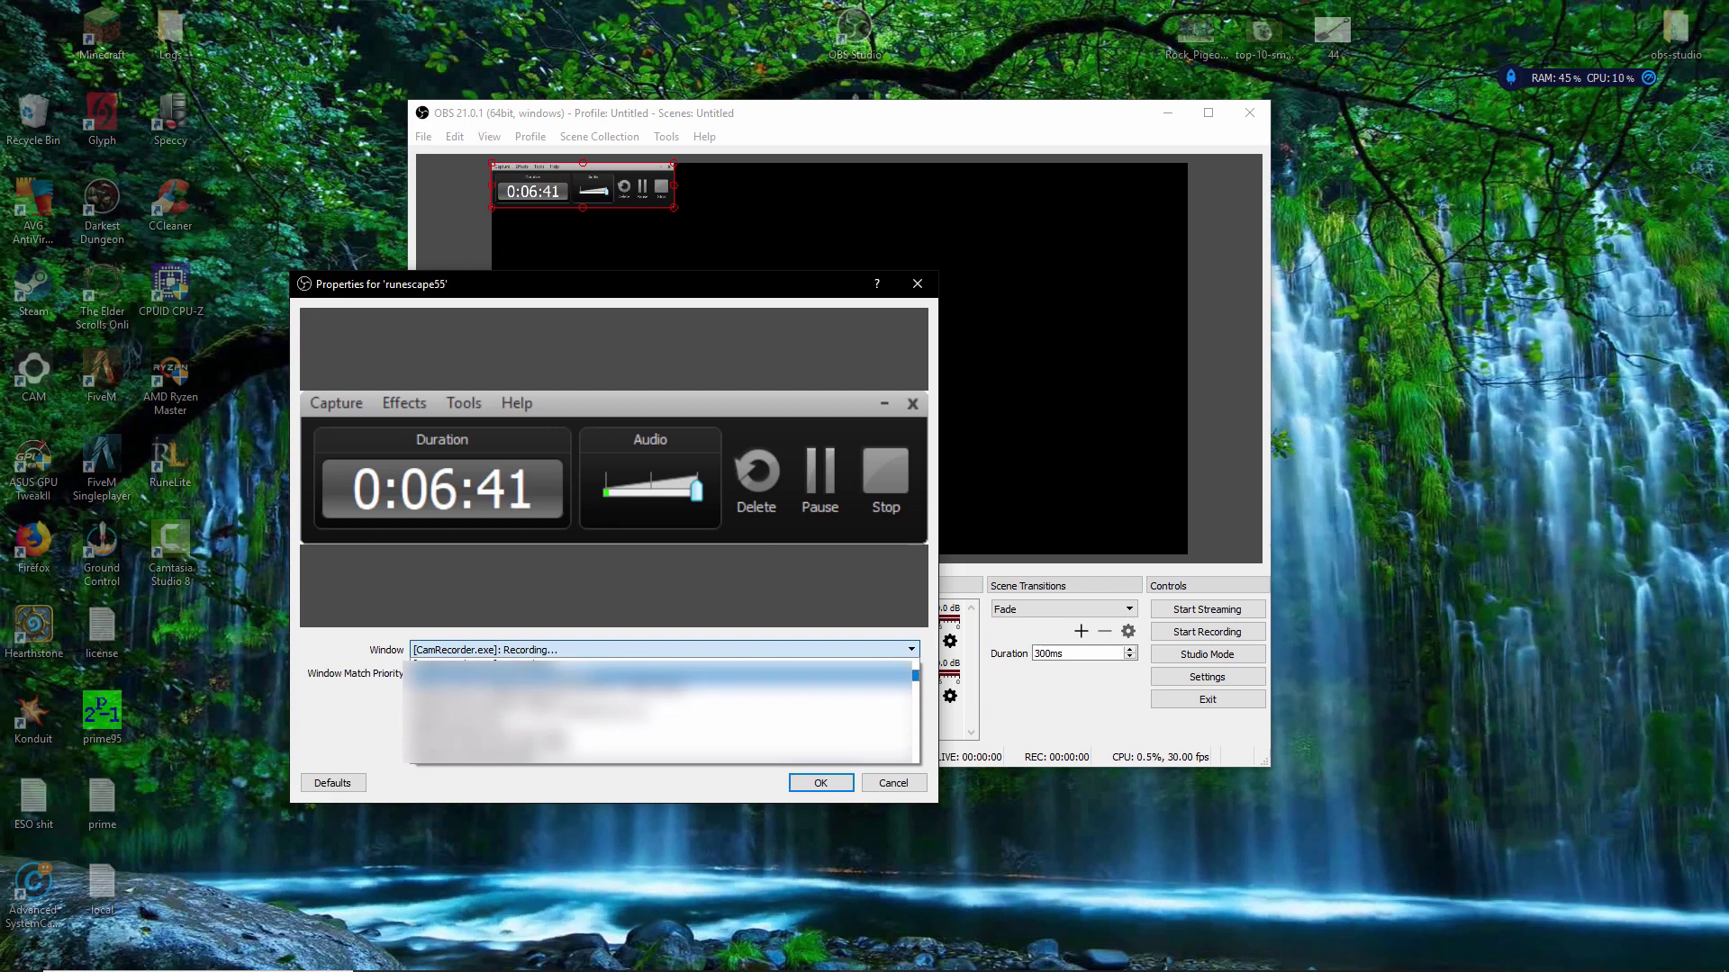
key("Return")
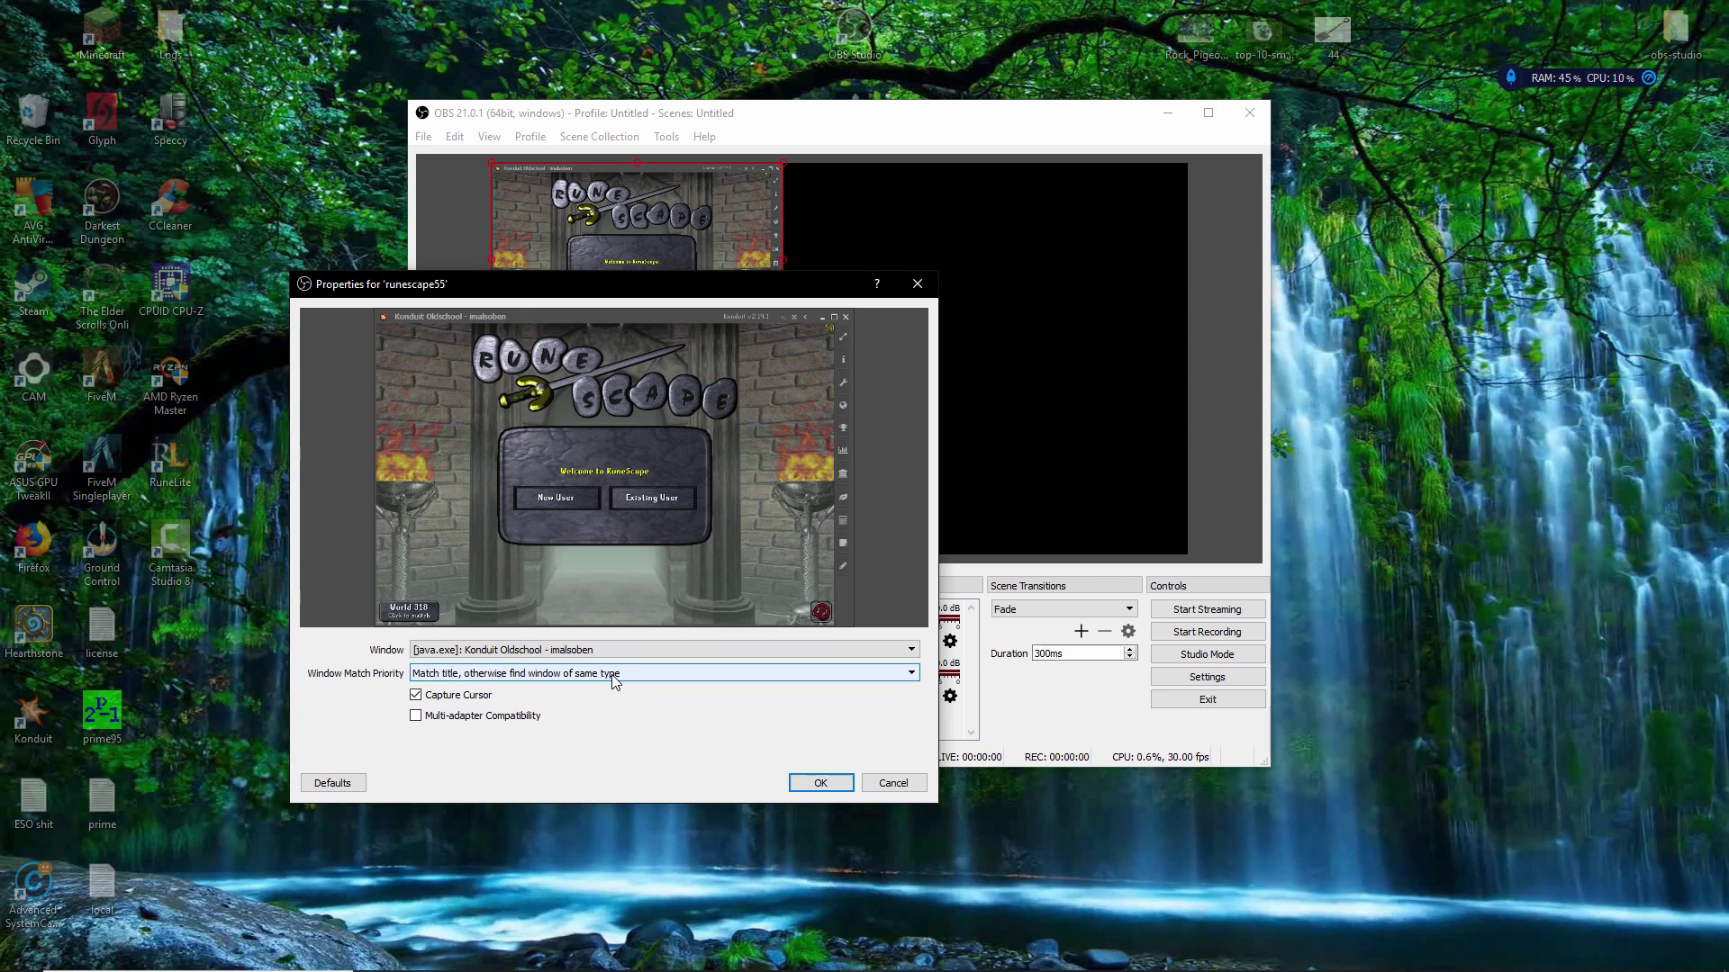
left_click(615, 675)
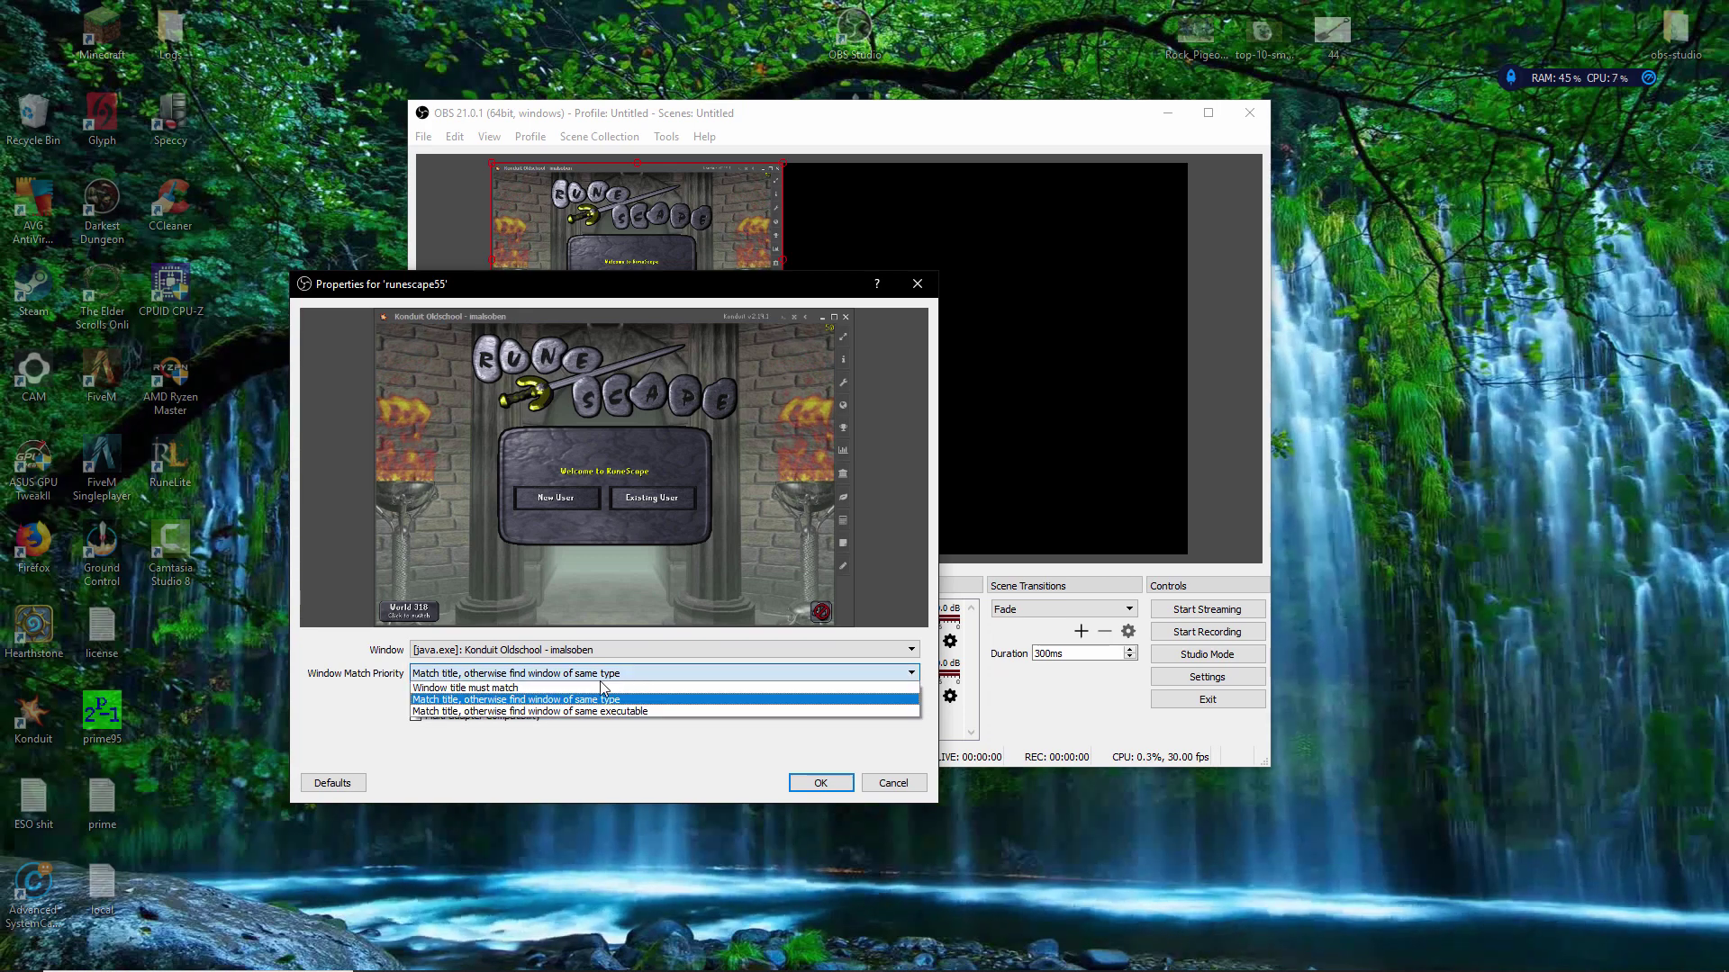
left_click(554, 689)
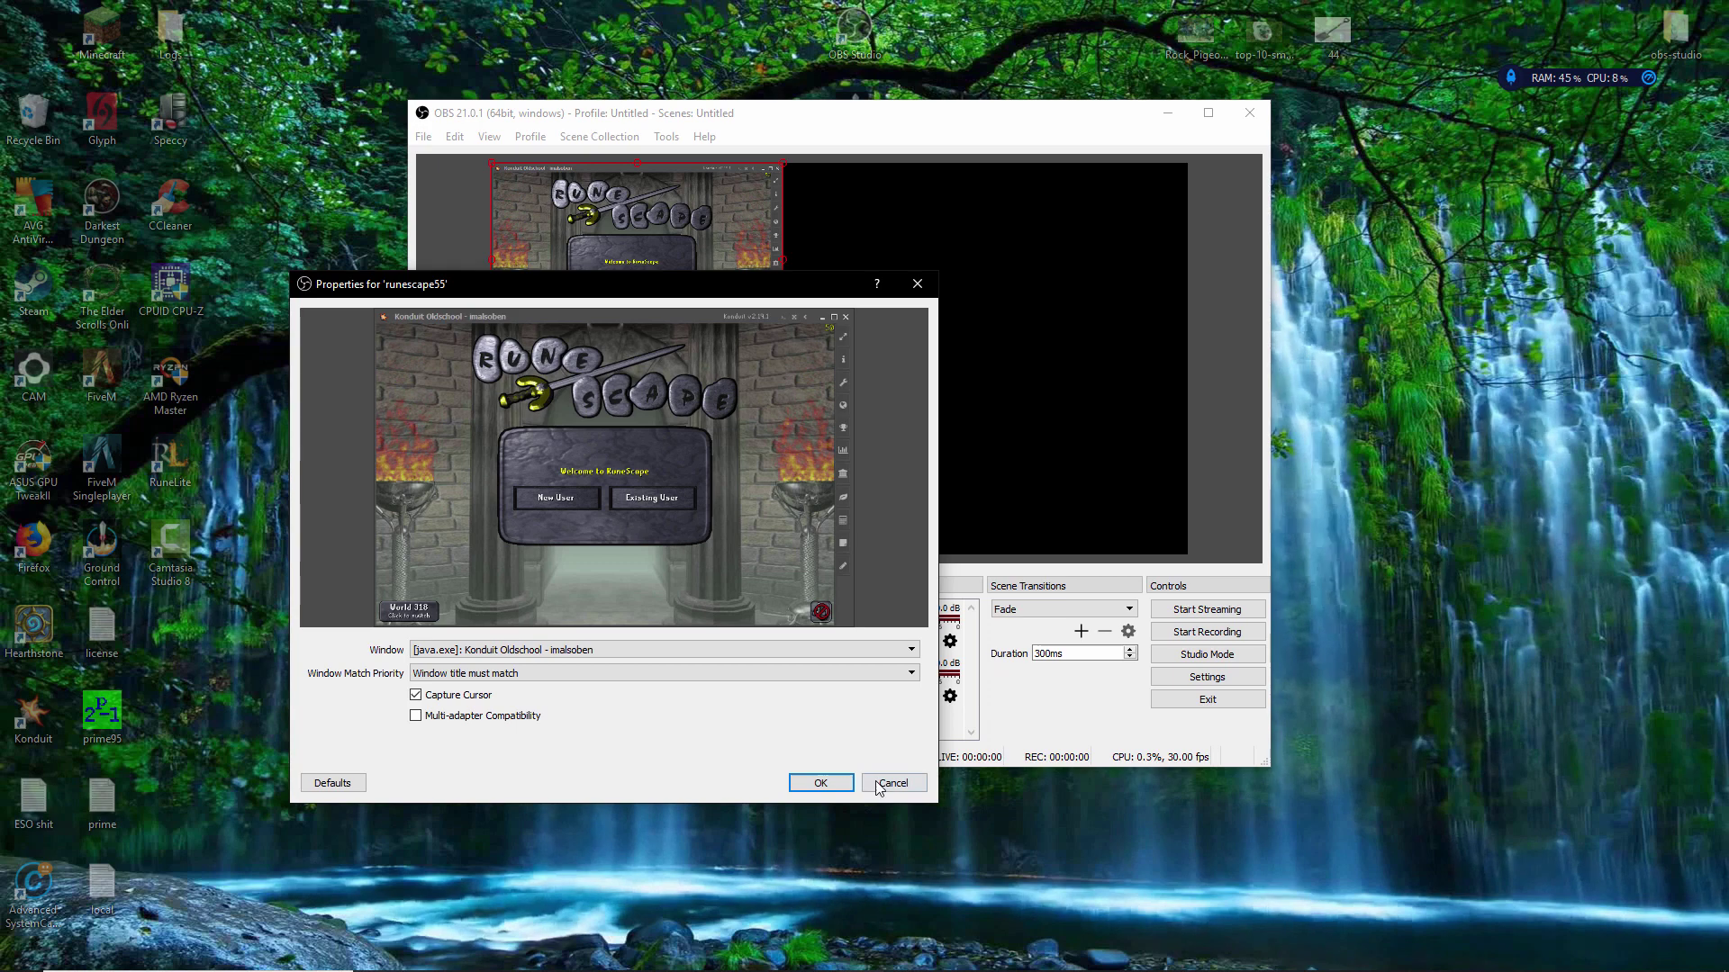
Accept the capture settings and roughly position and size the RuneScape capture on the canvas.
left_click(820, 783)
left_click_drag(722, 126, 592, 134)
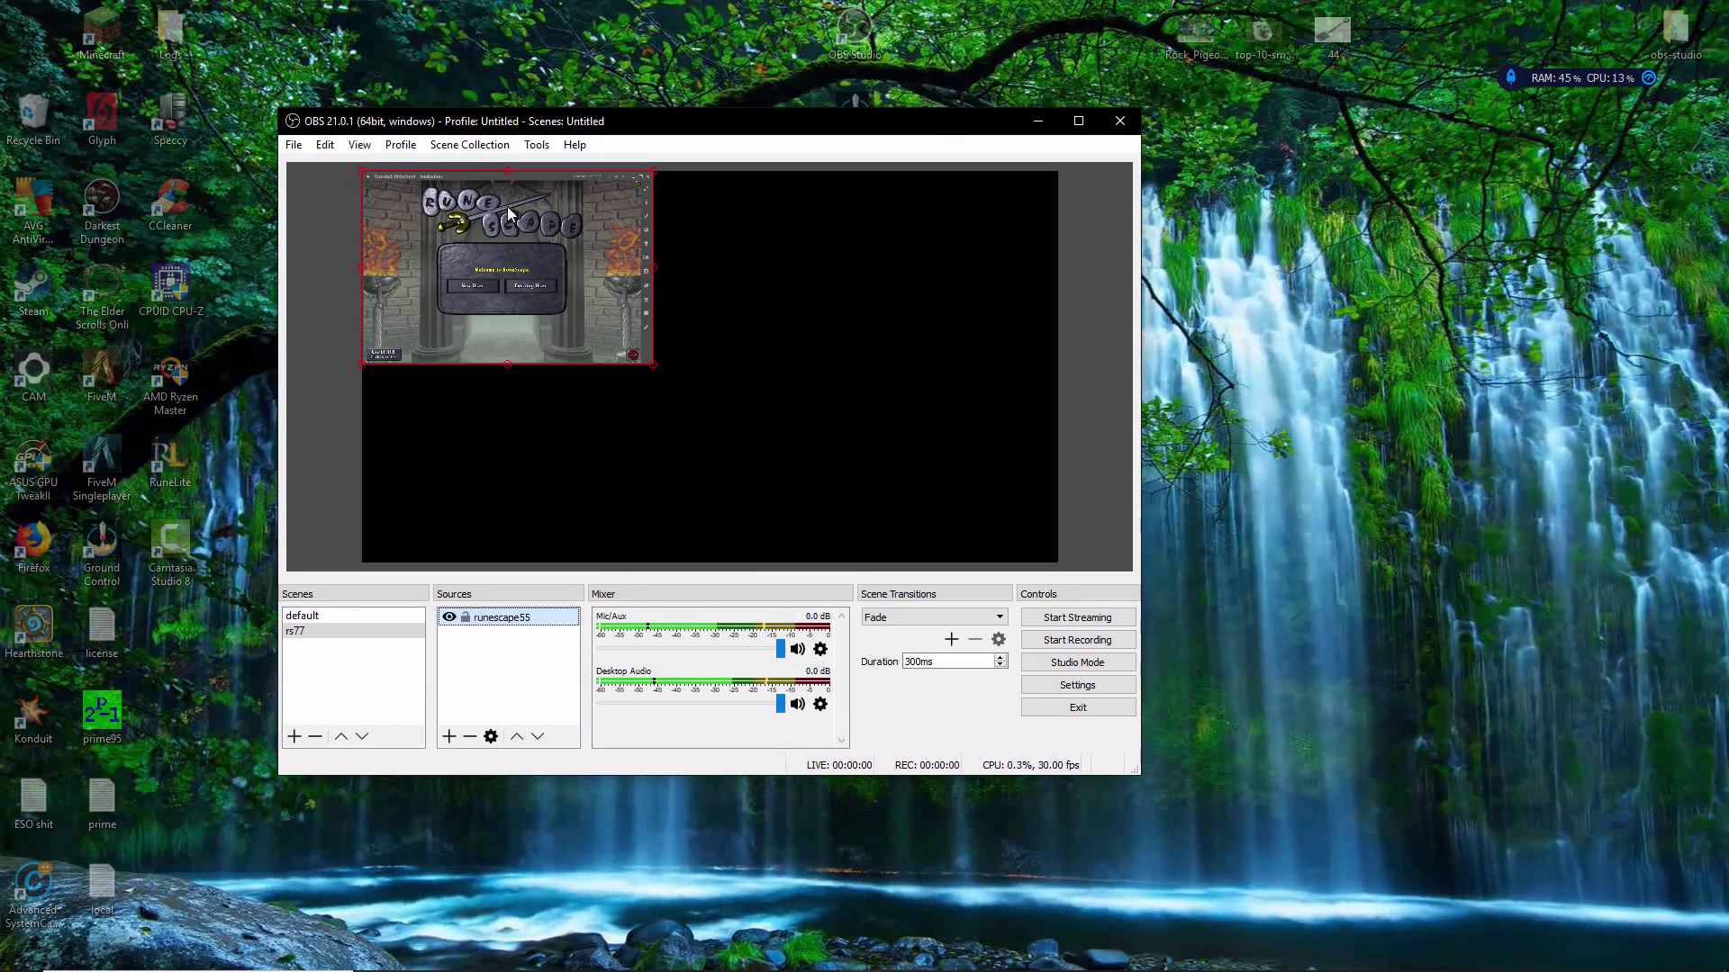
left_click_drag(513, 222, 540, 269)
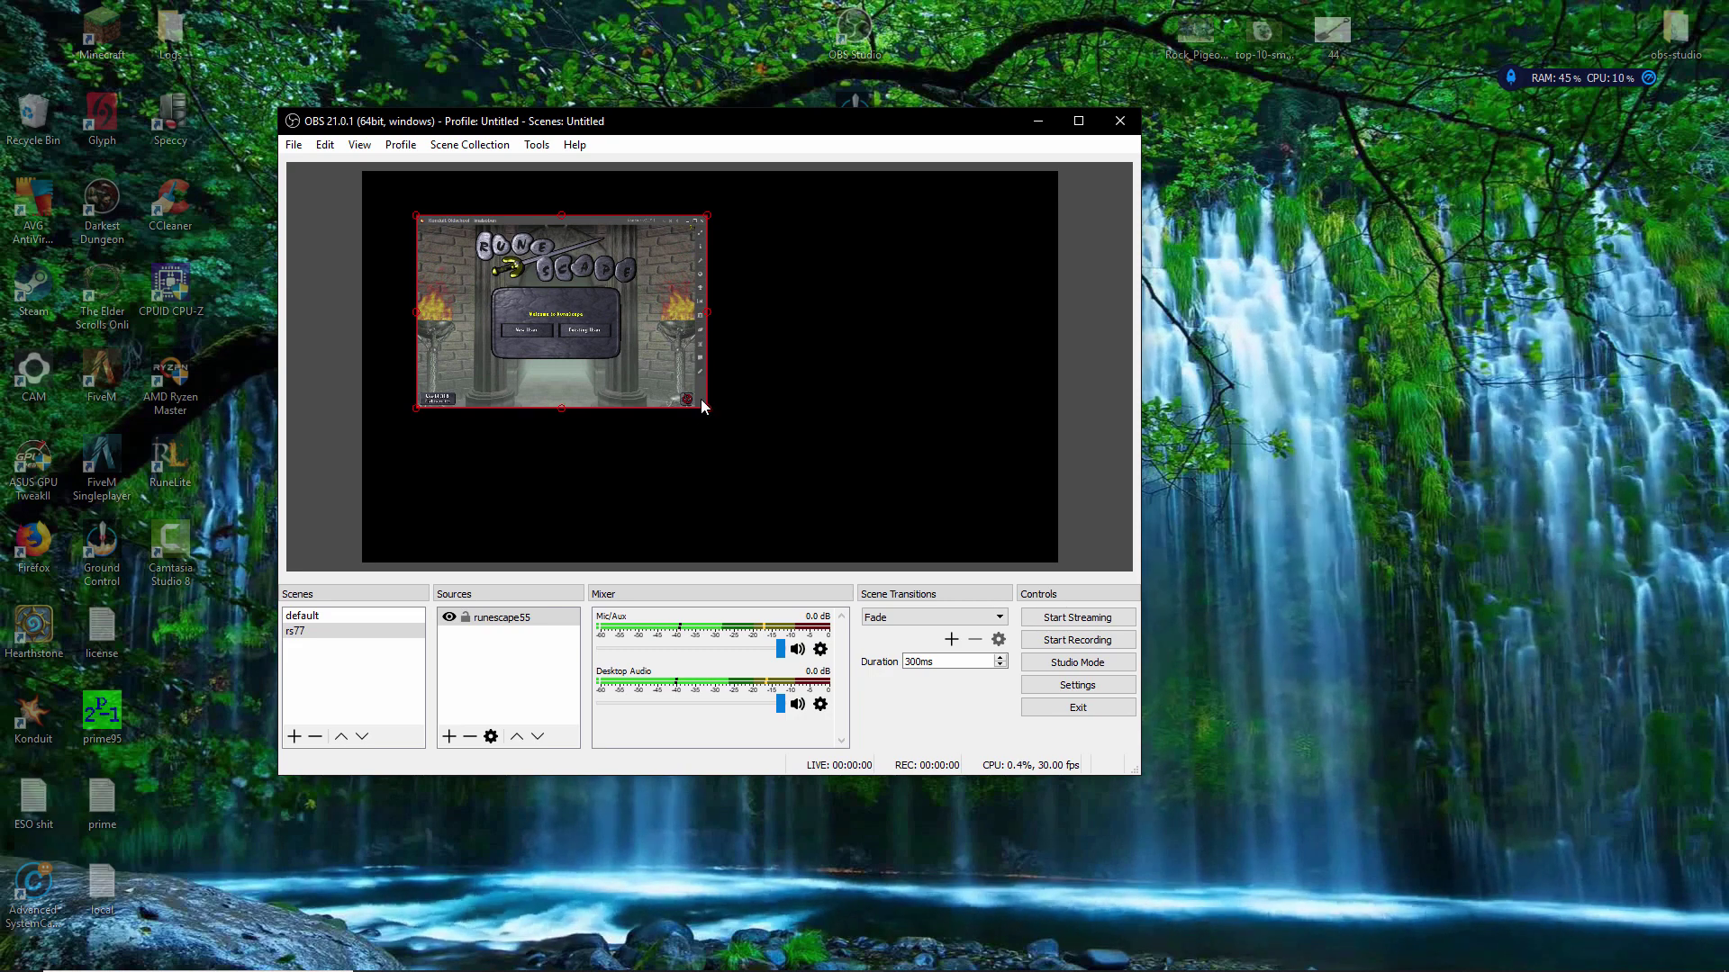
left_click_drag(706, 402, 980, 564)
left_click_drag(770, 430, 762, 414)
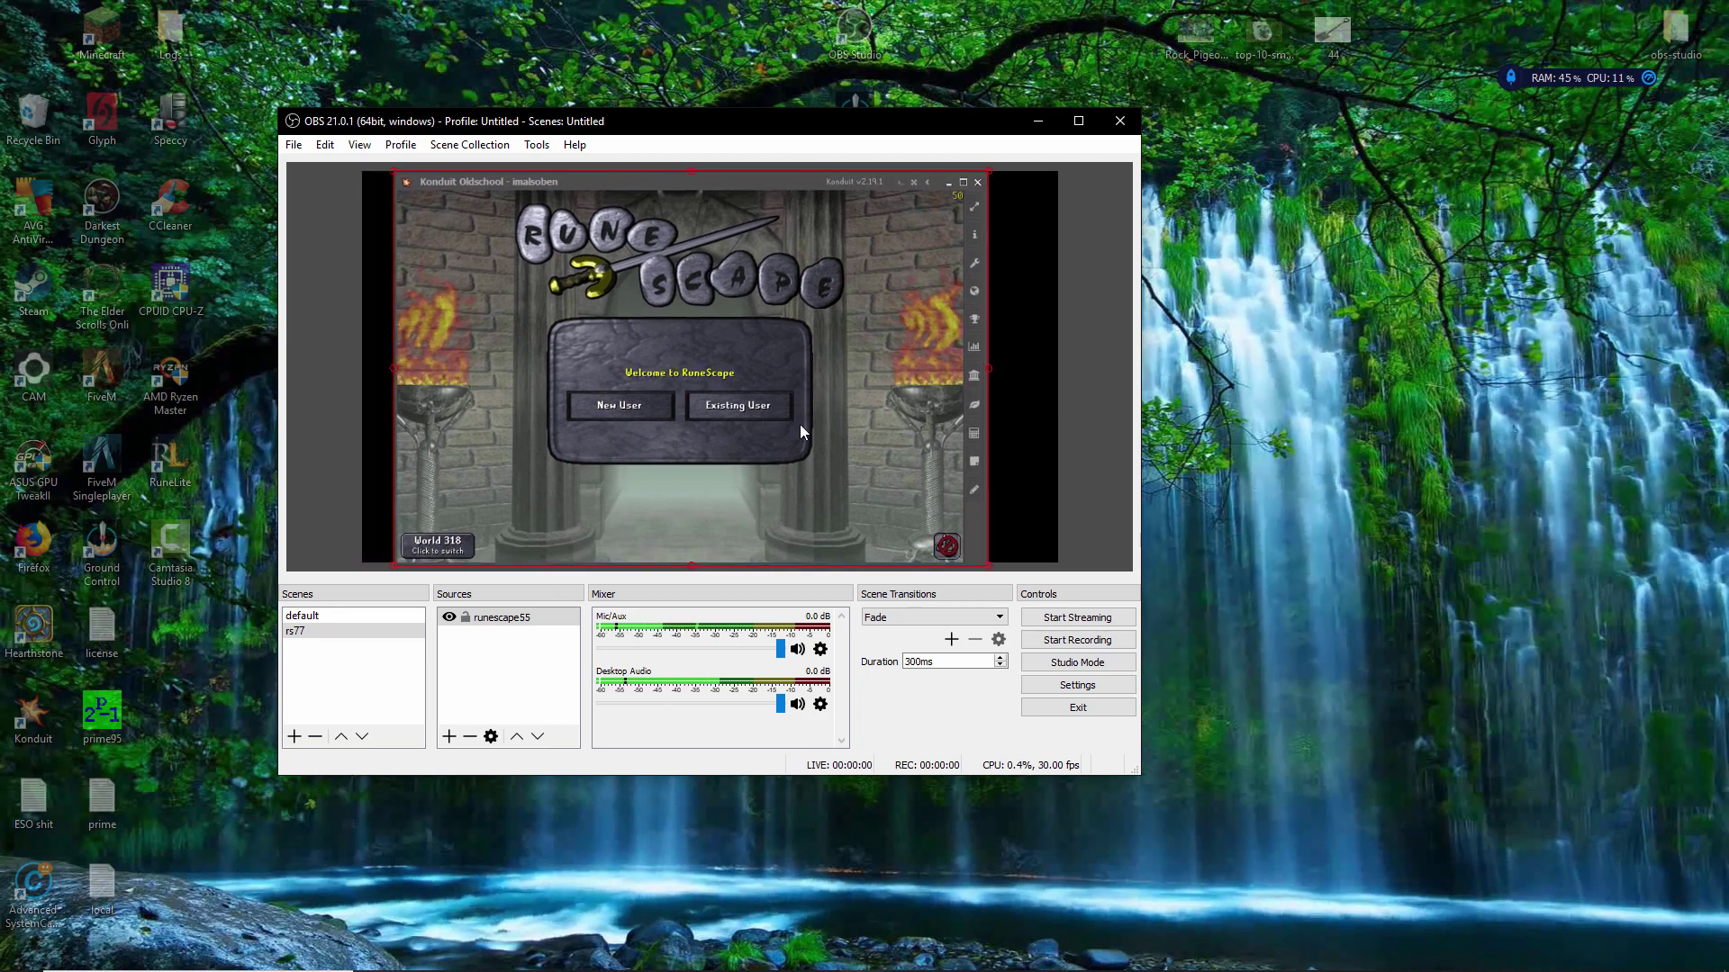
left_click(1066, 416)
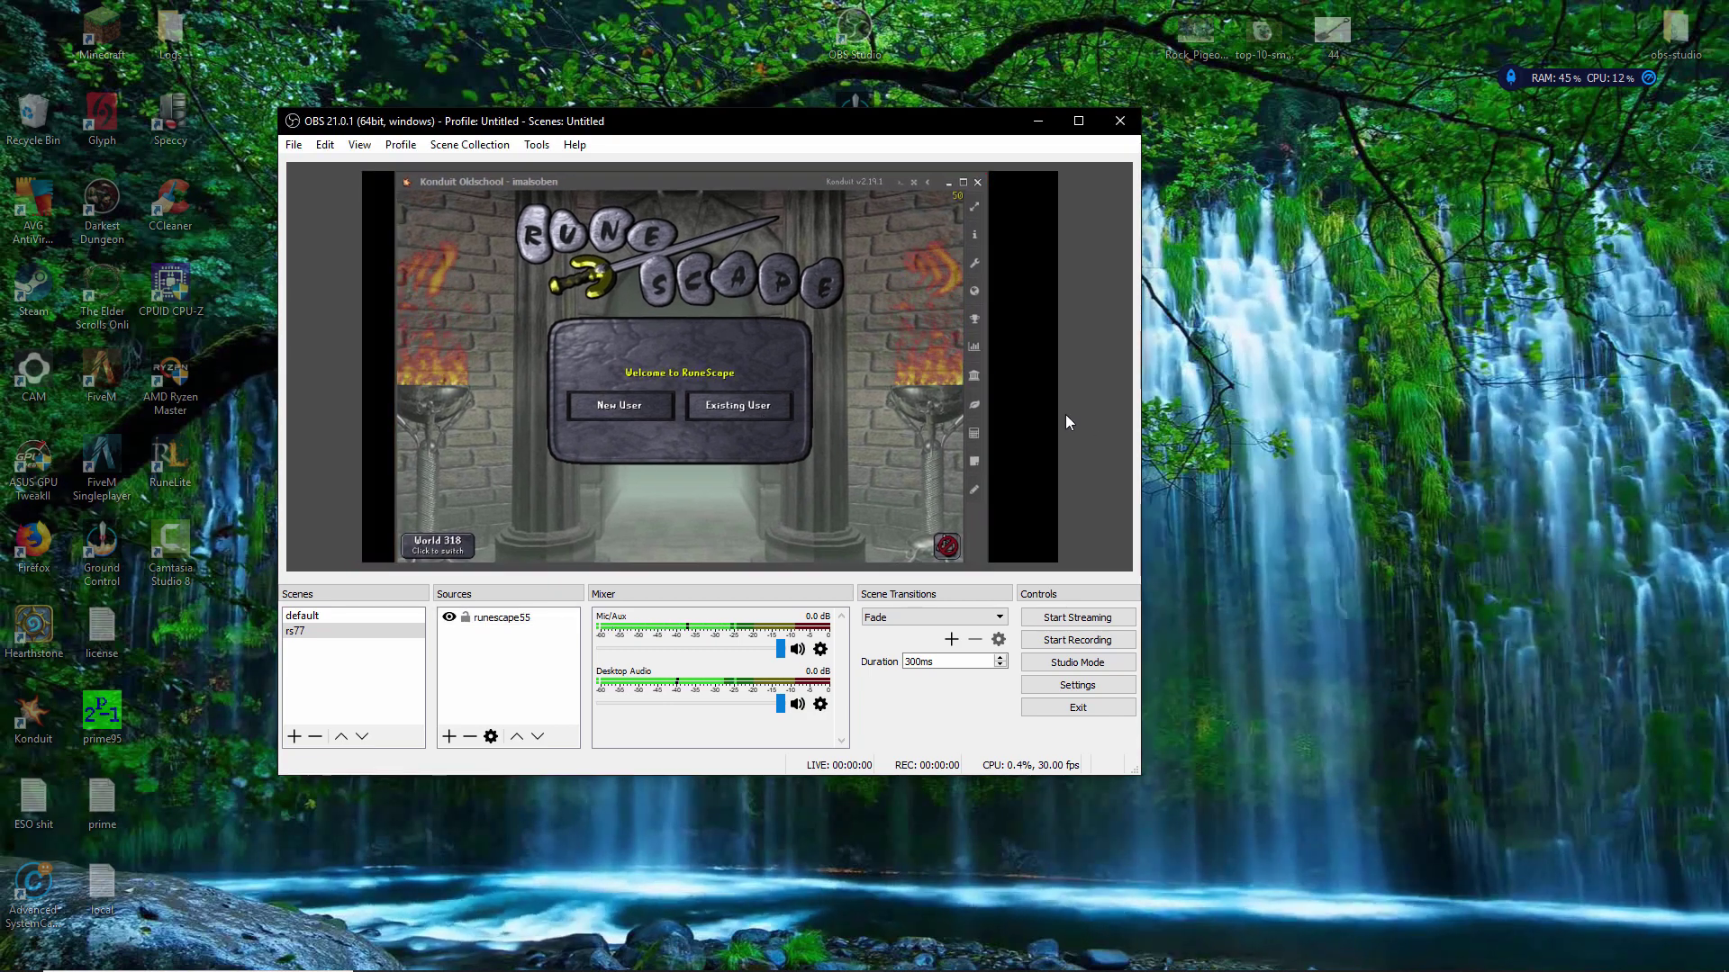
left_click(628, 375)
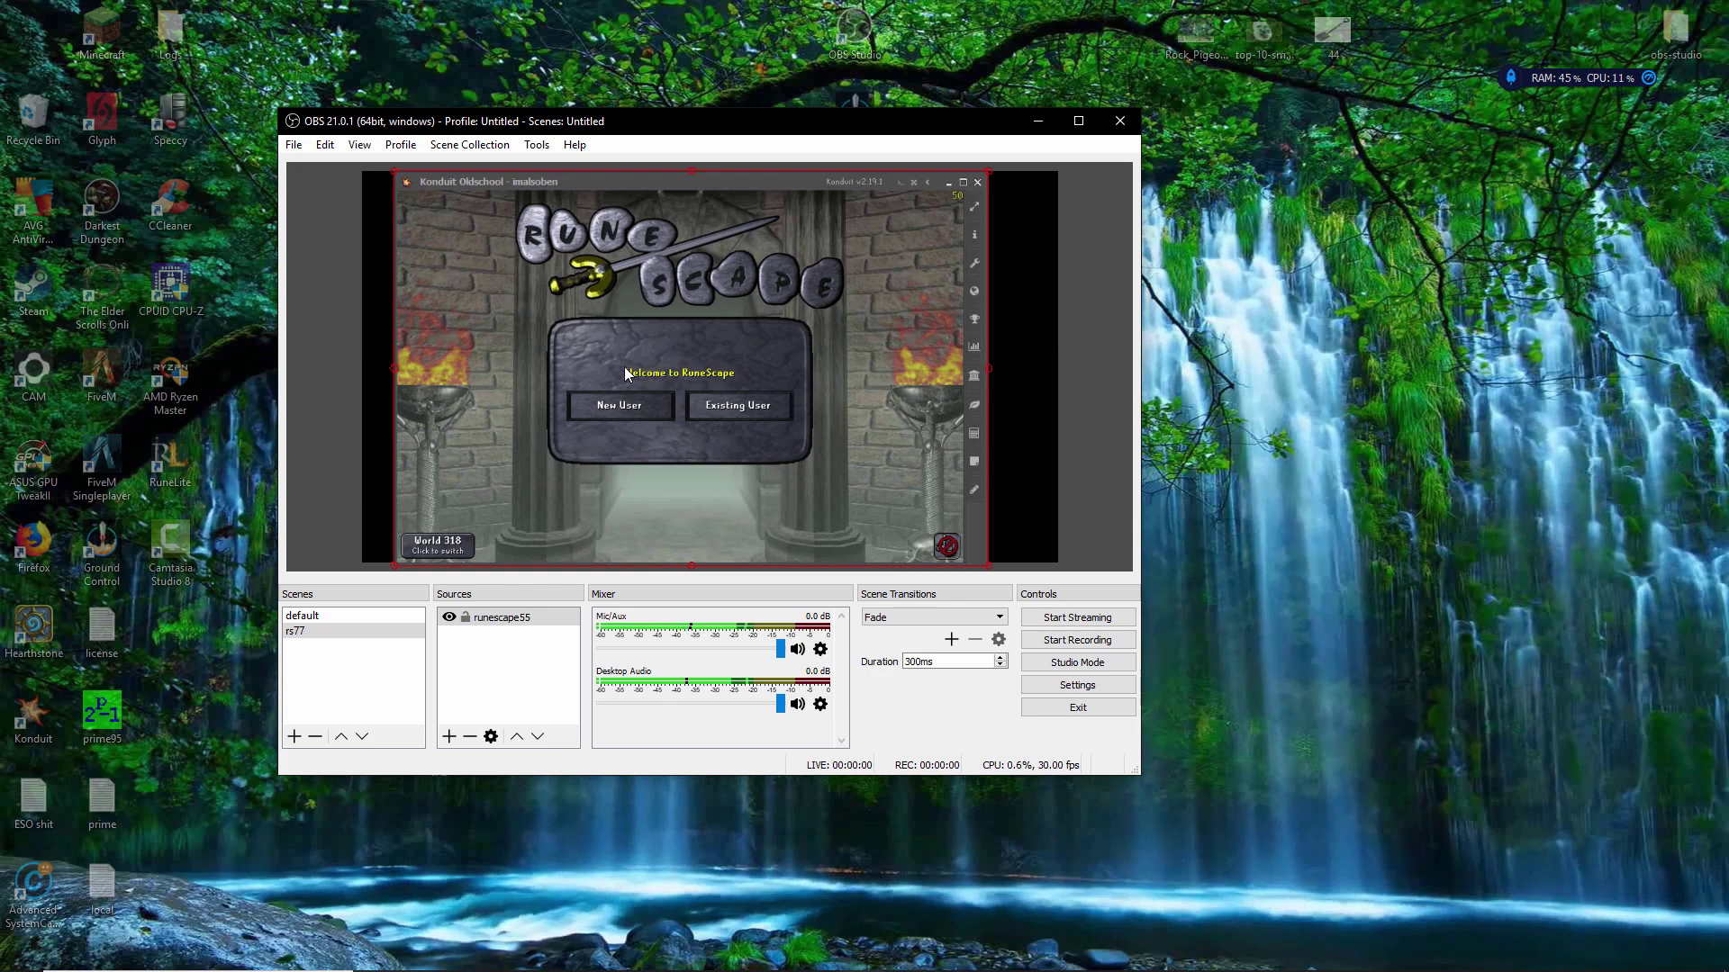
left_click_drag(668, 351, 657, 403)
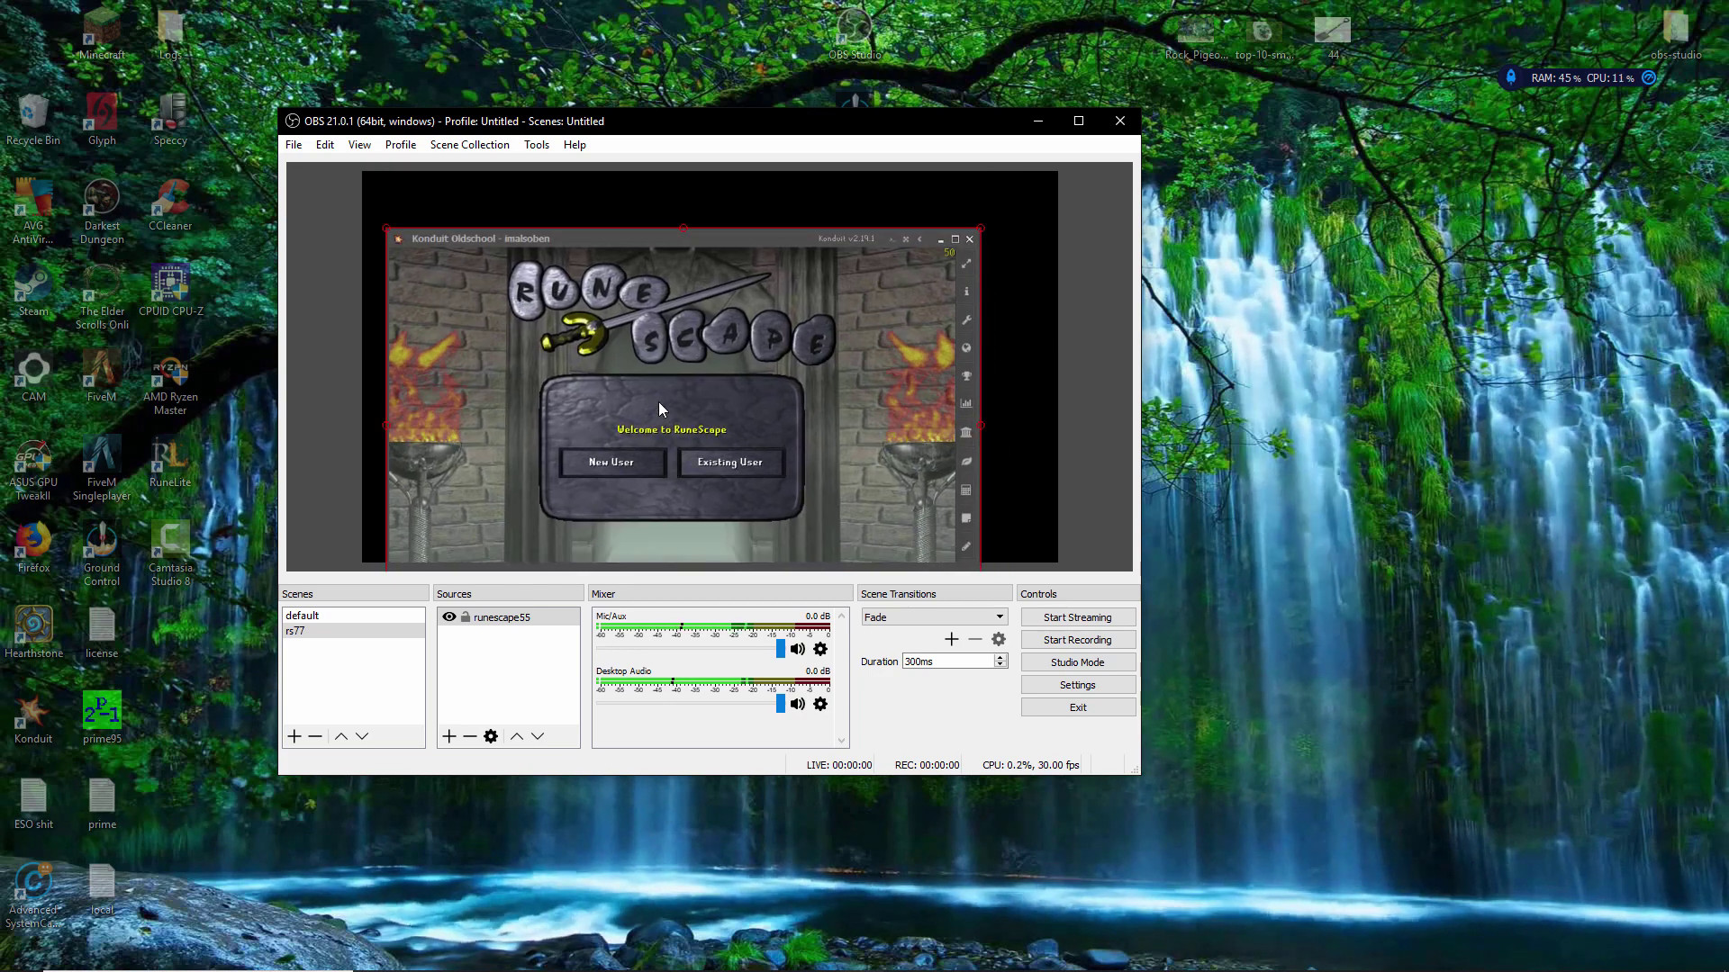
left_click_drag(380, 225, 475, 278)
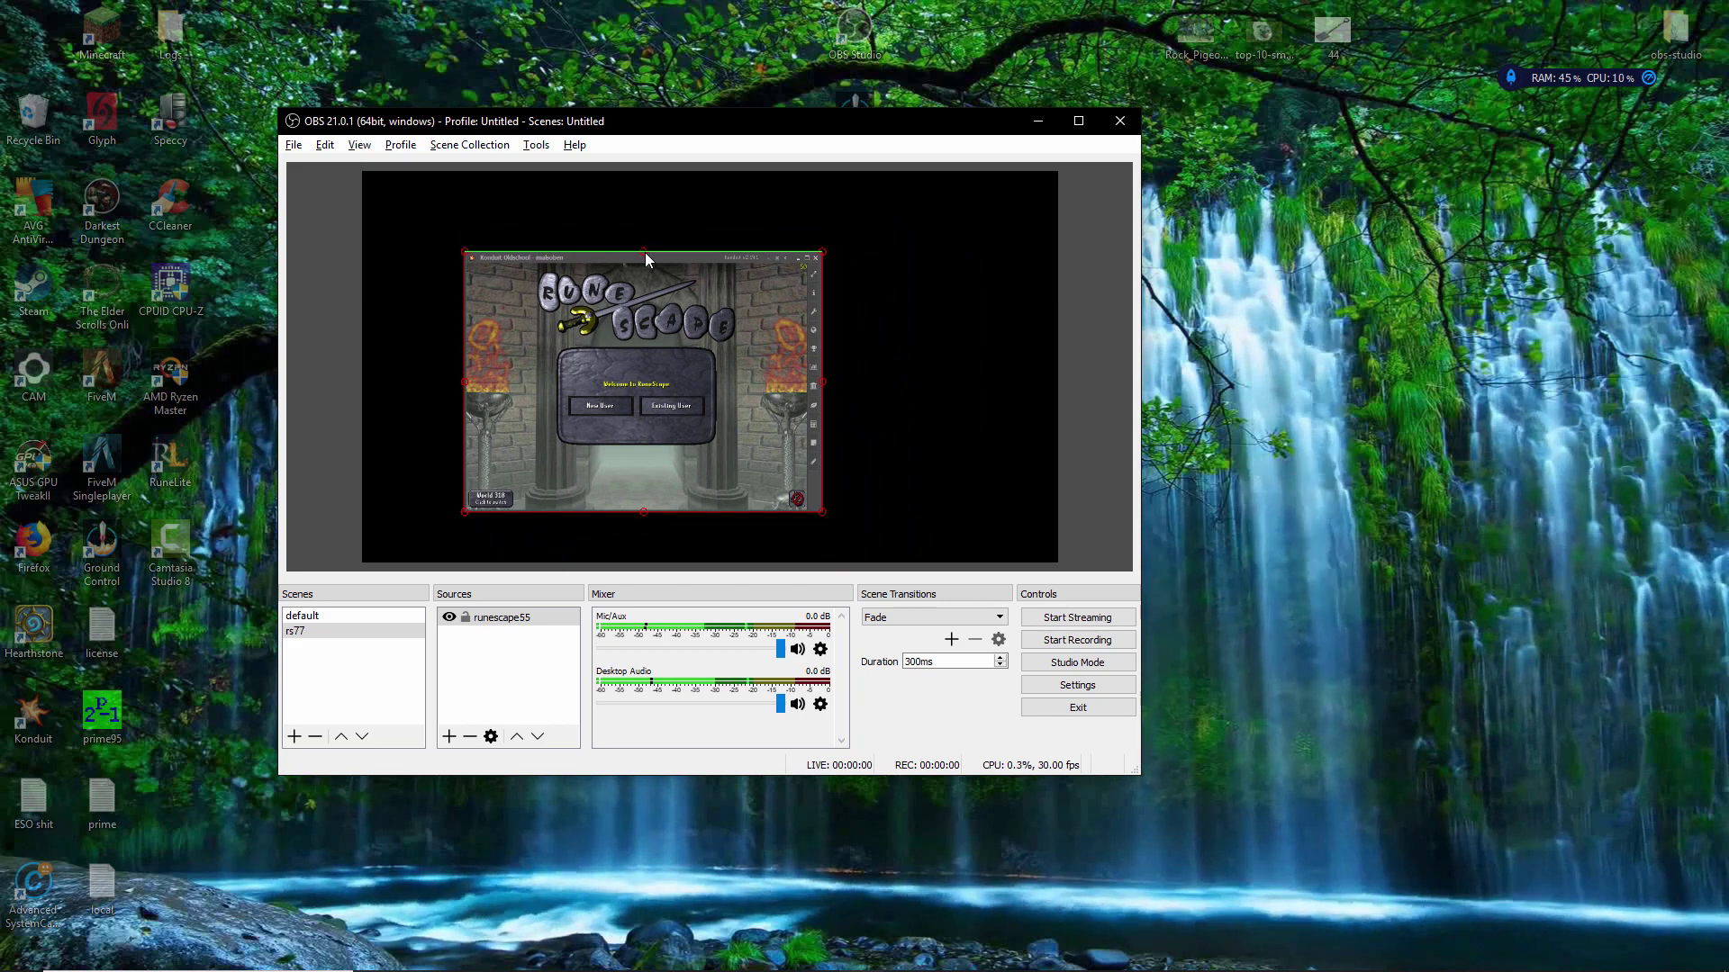
Crop the game's title bar off the top and the RuneLite sidebar off the right.
left_click_drag(645, 252, 643, 261)
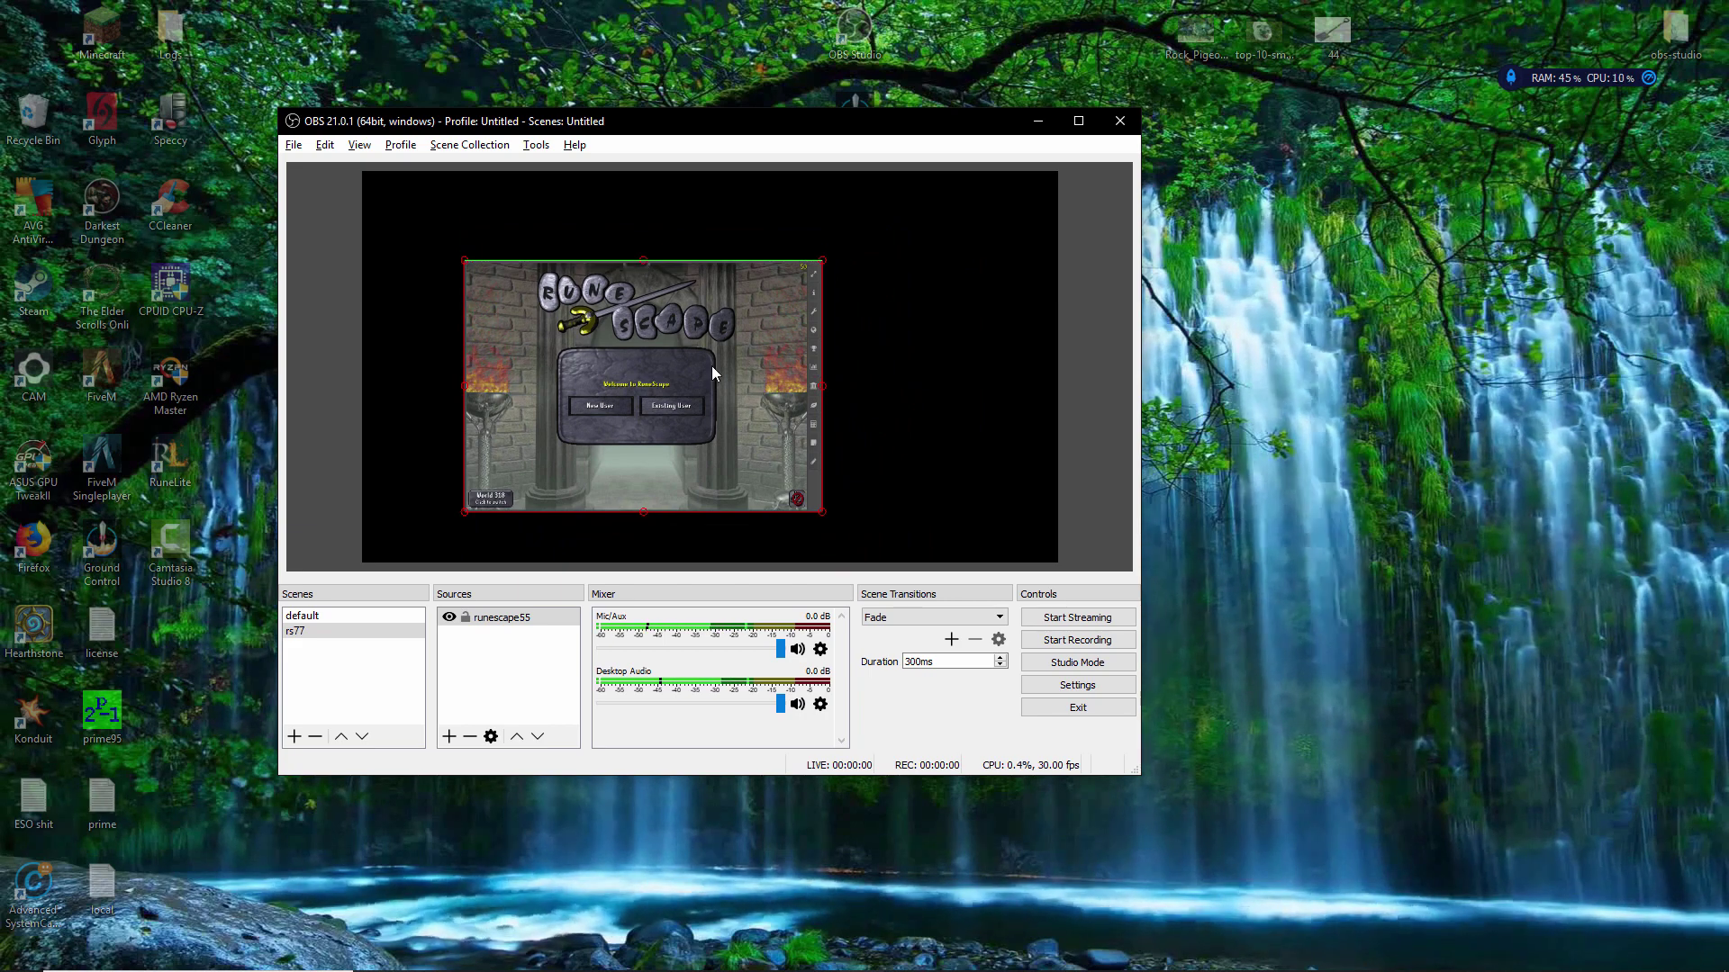
left_click_drag(823, 386, 809, 388)
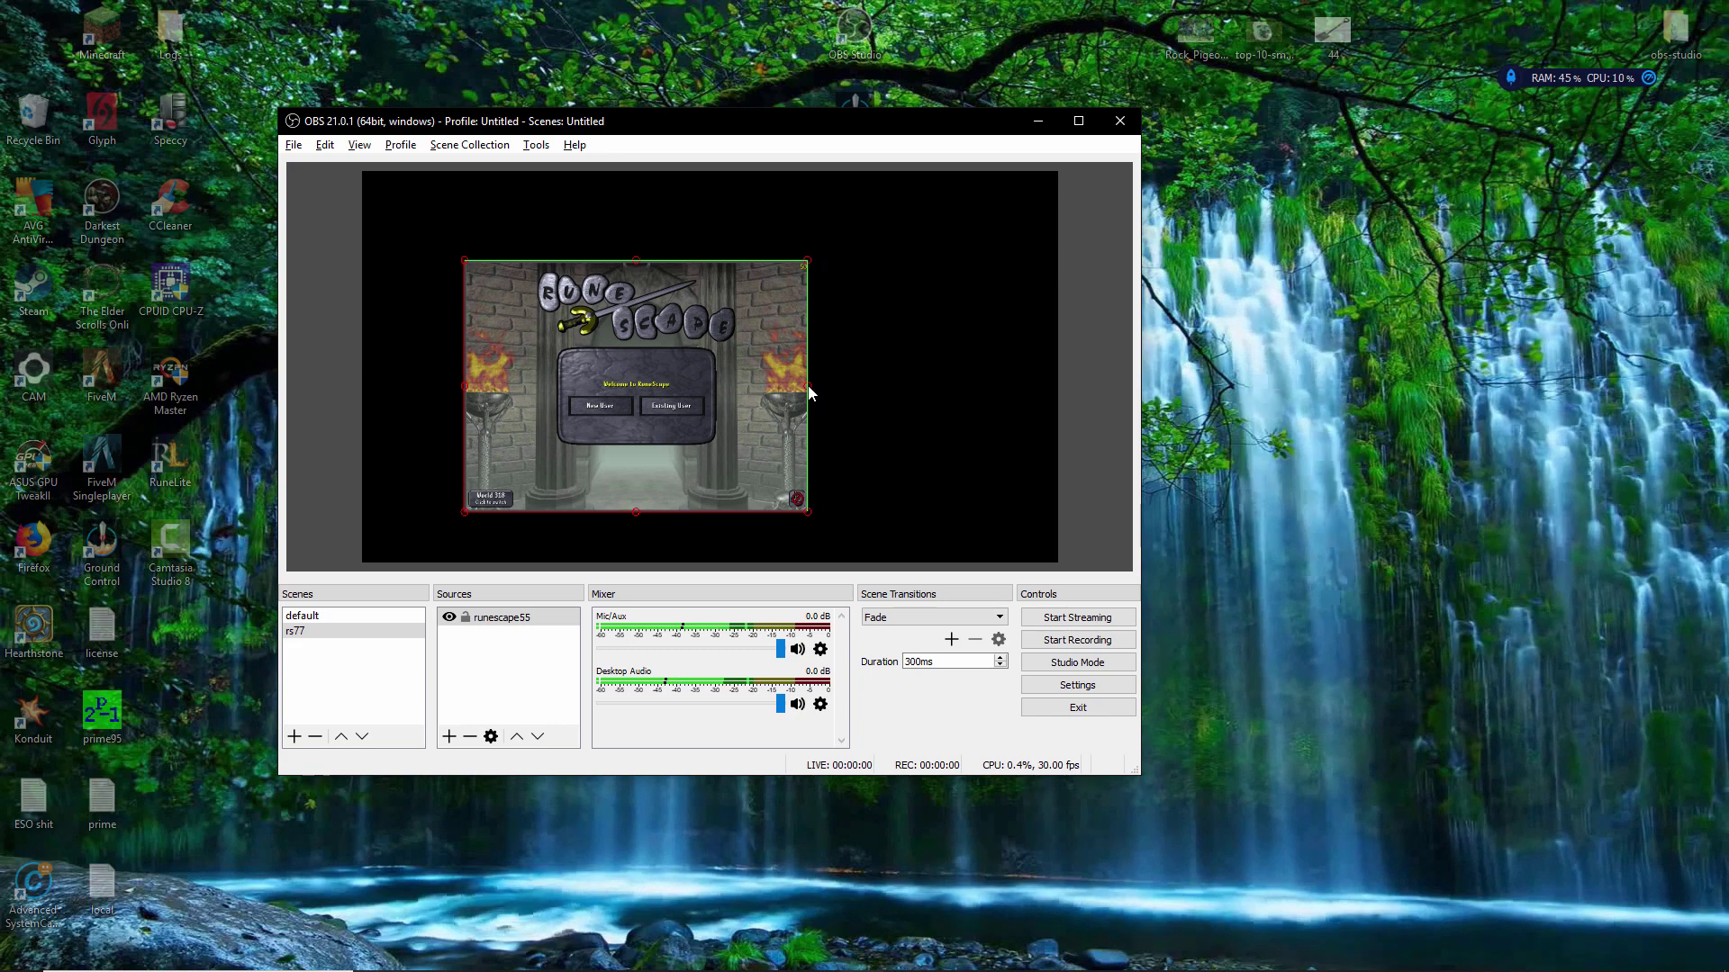
left_click_drag(635, 511, 630, 511)
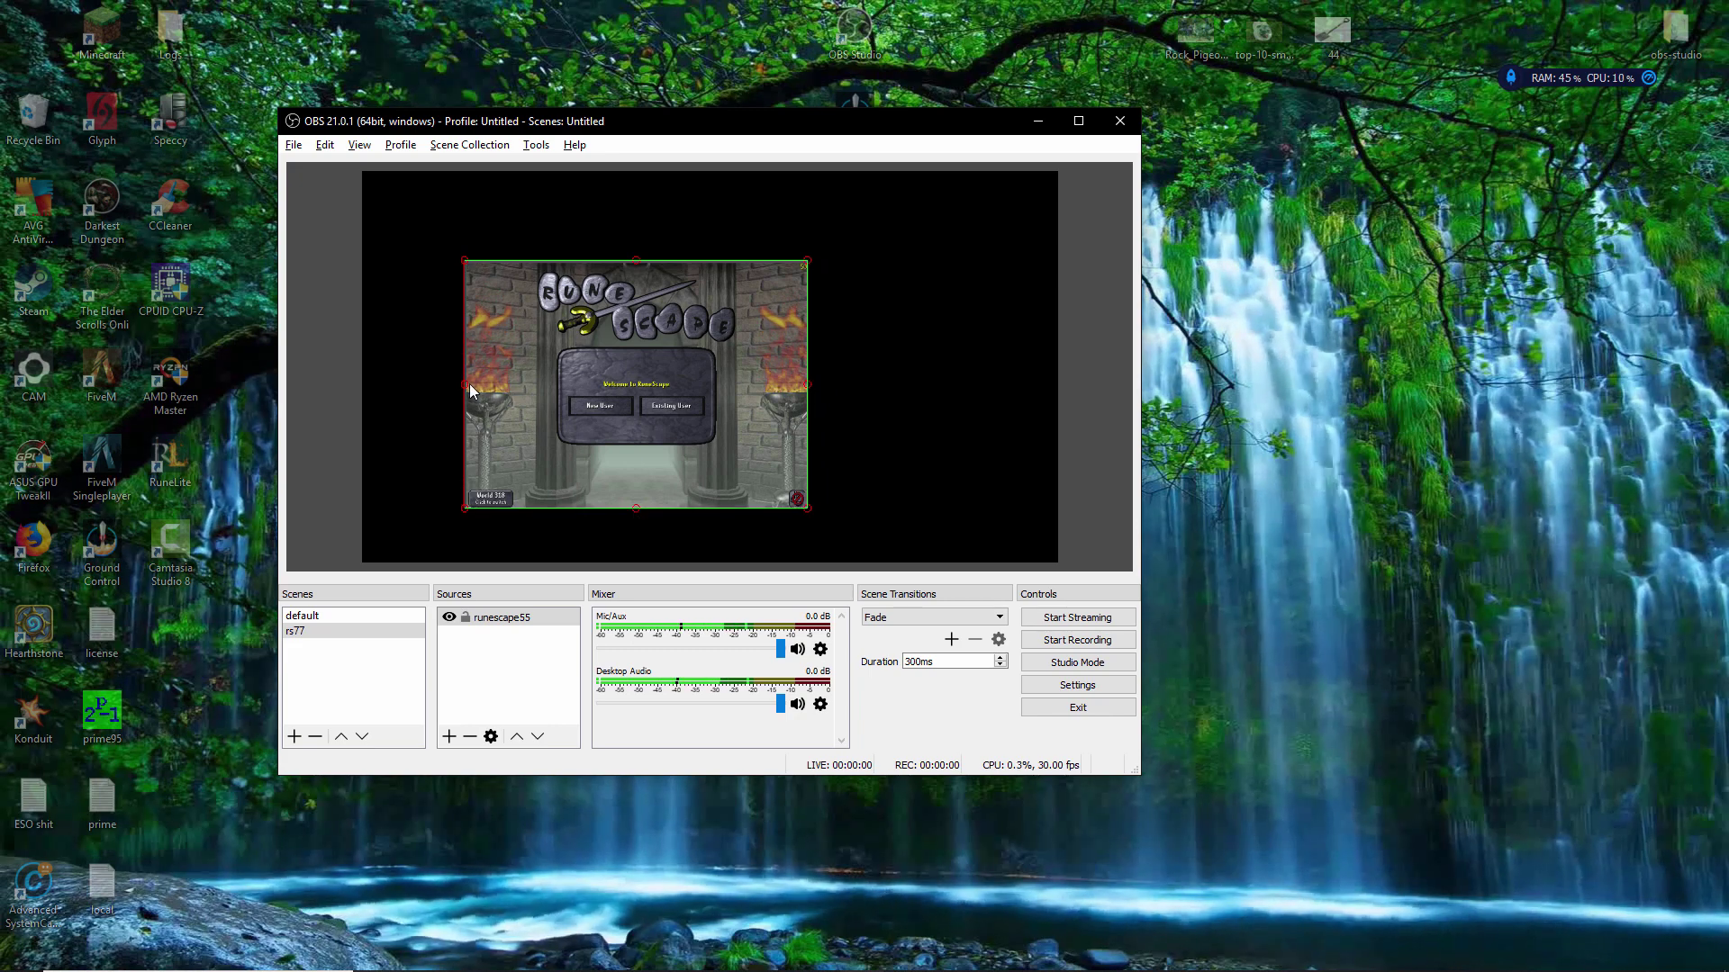
Move the capture to the canvas's top-left corner and stretch it to fill the canvas.
left_click(945, 285)
left_click_drag(563, 381, 465, 294)
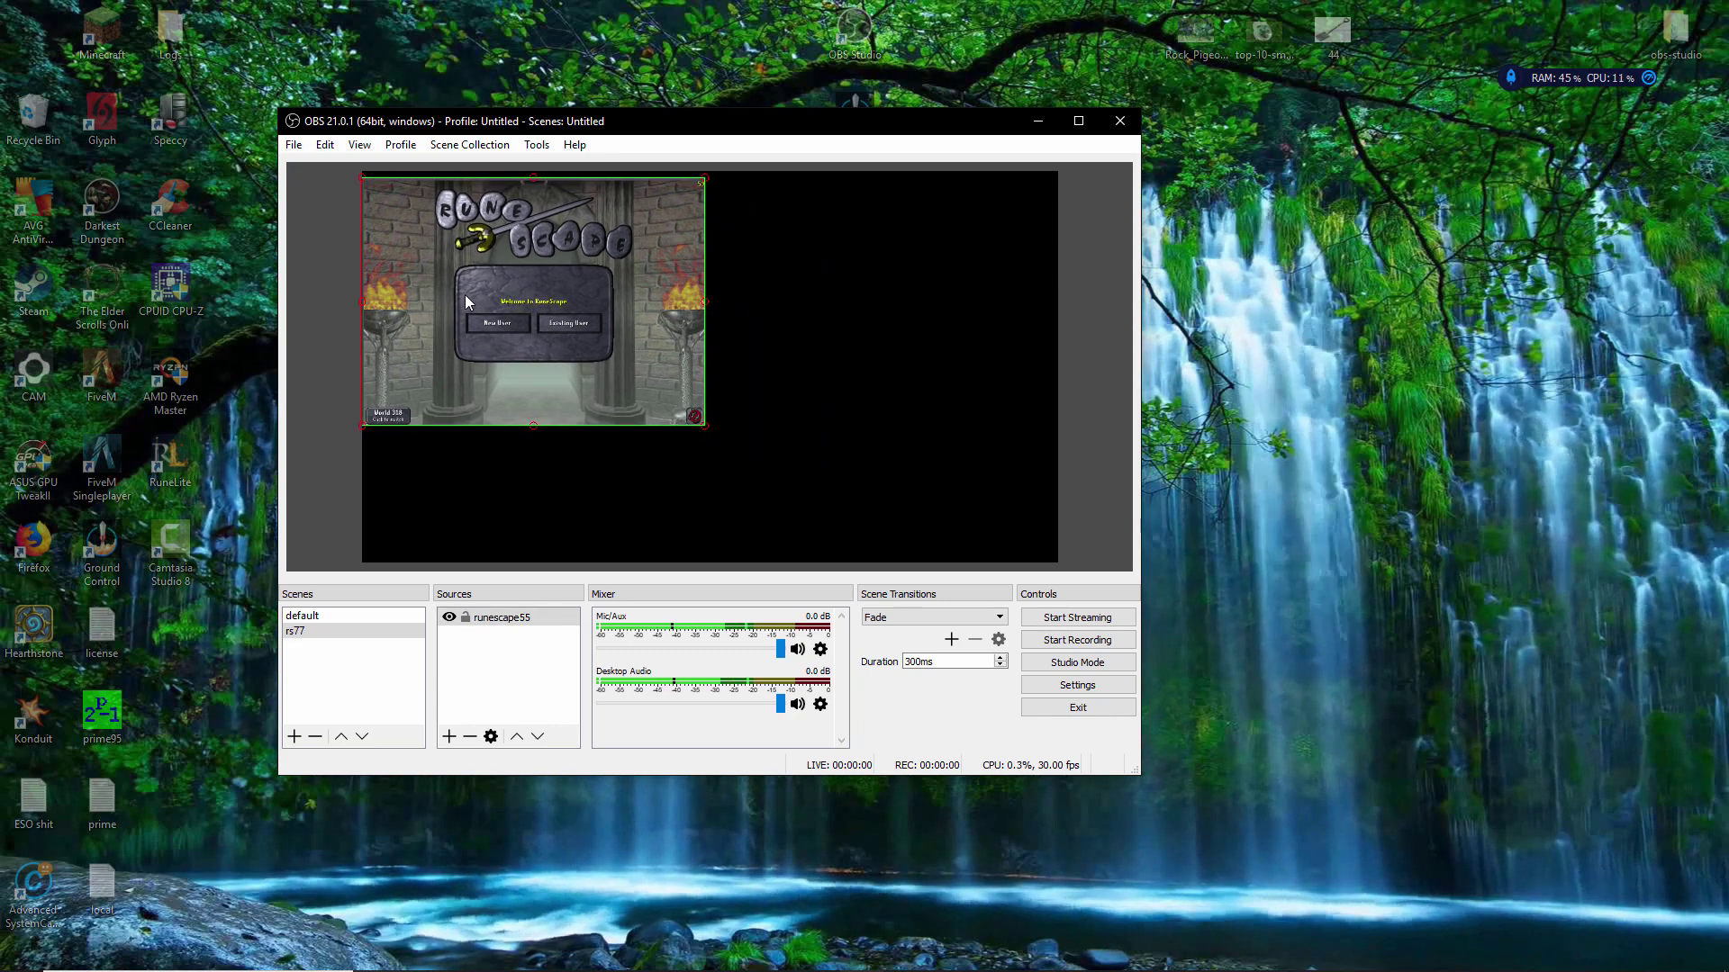
left_click(672, 387)
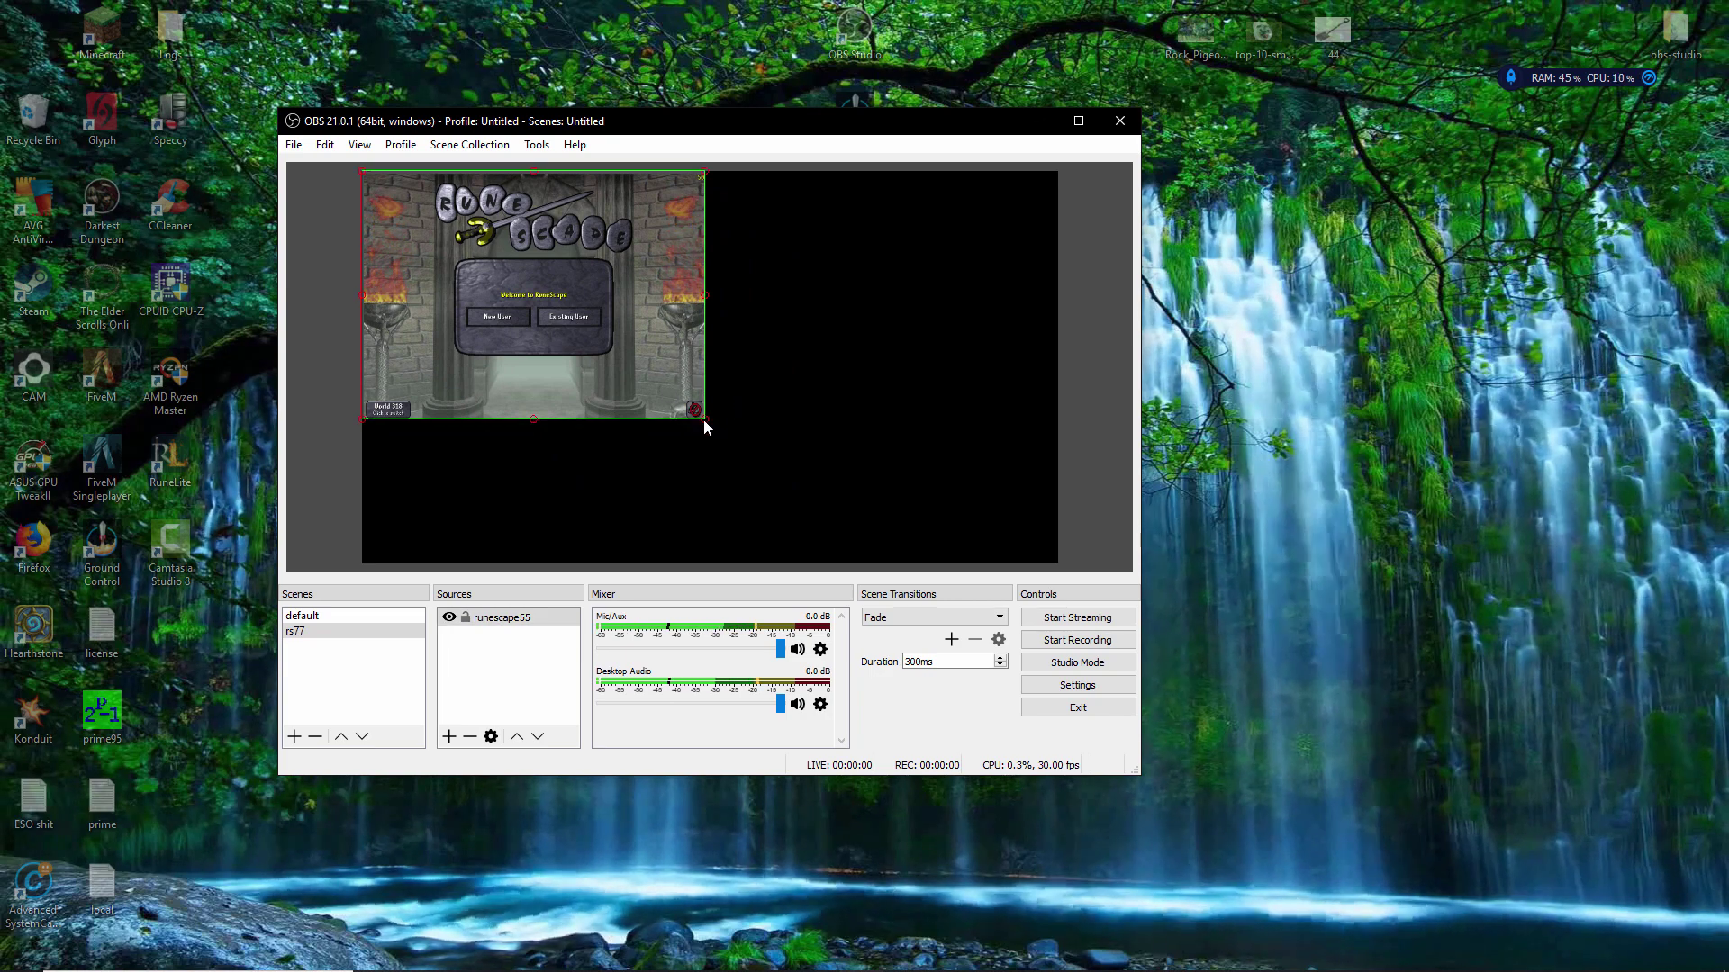
left_click_drag(704, 420, 1058, 562)
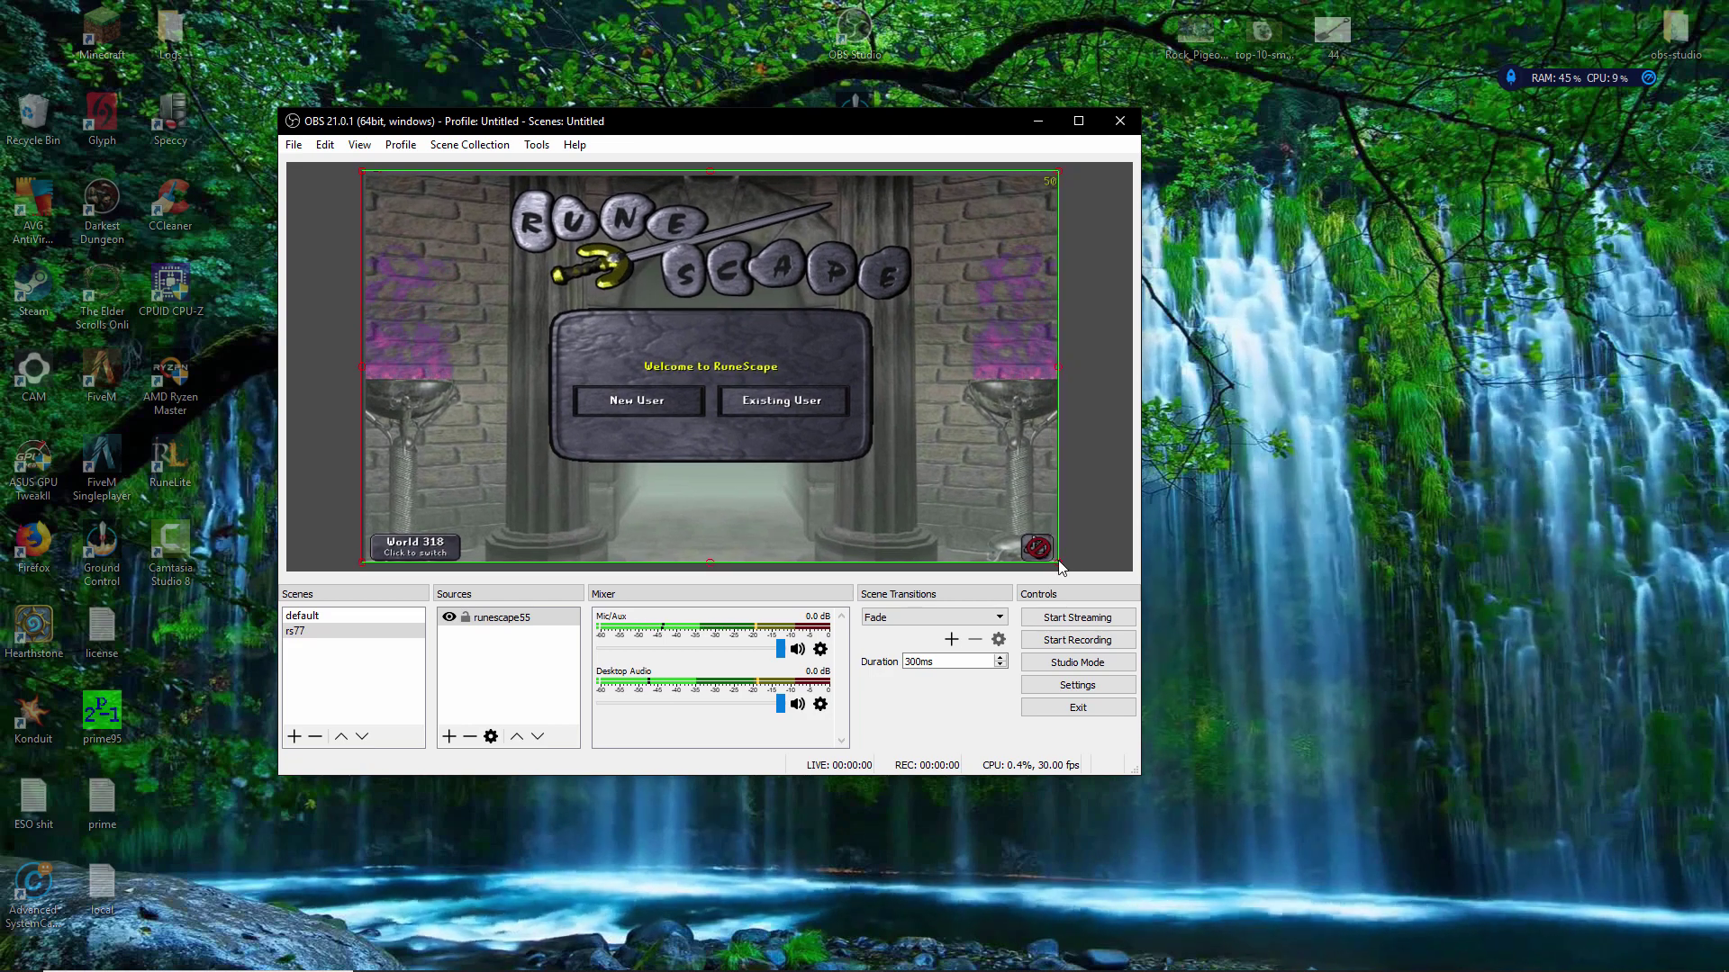
left_click(1100, 434)
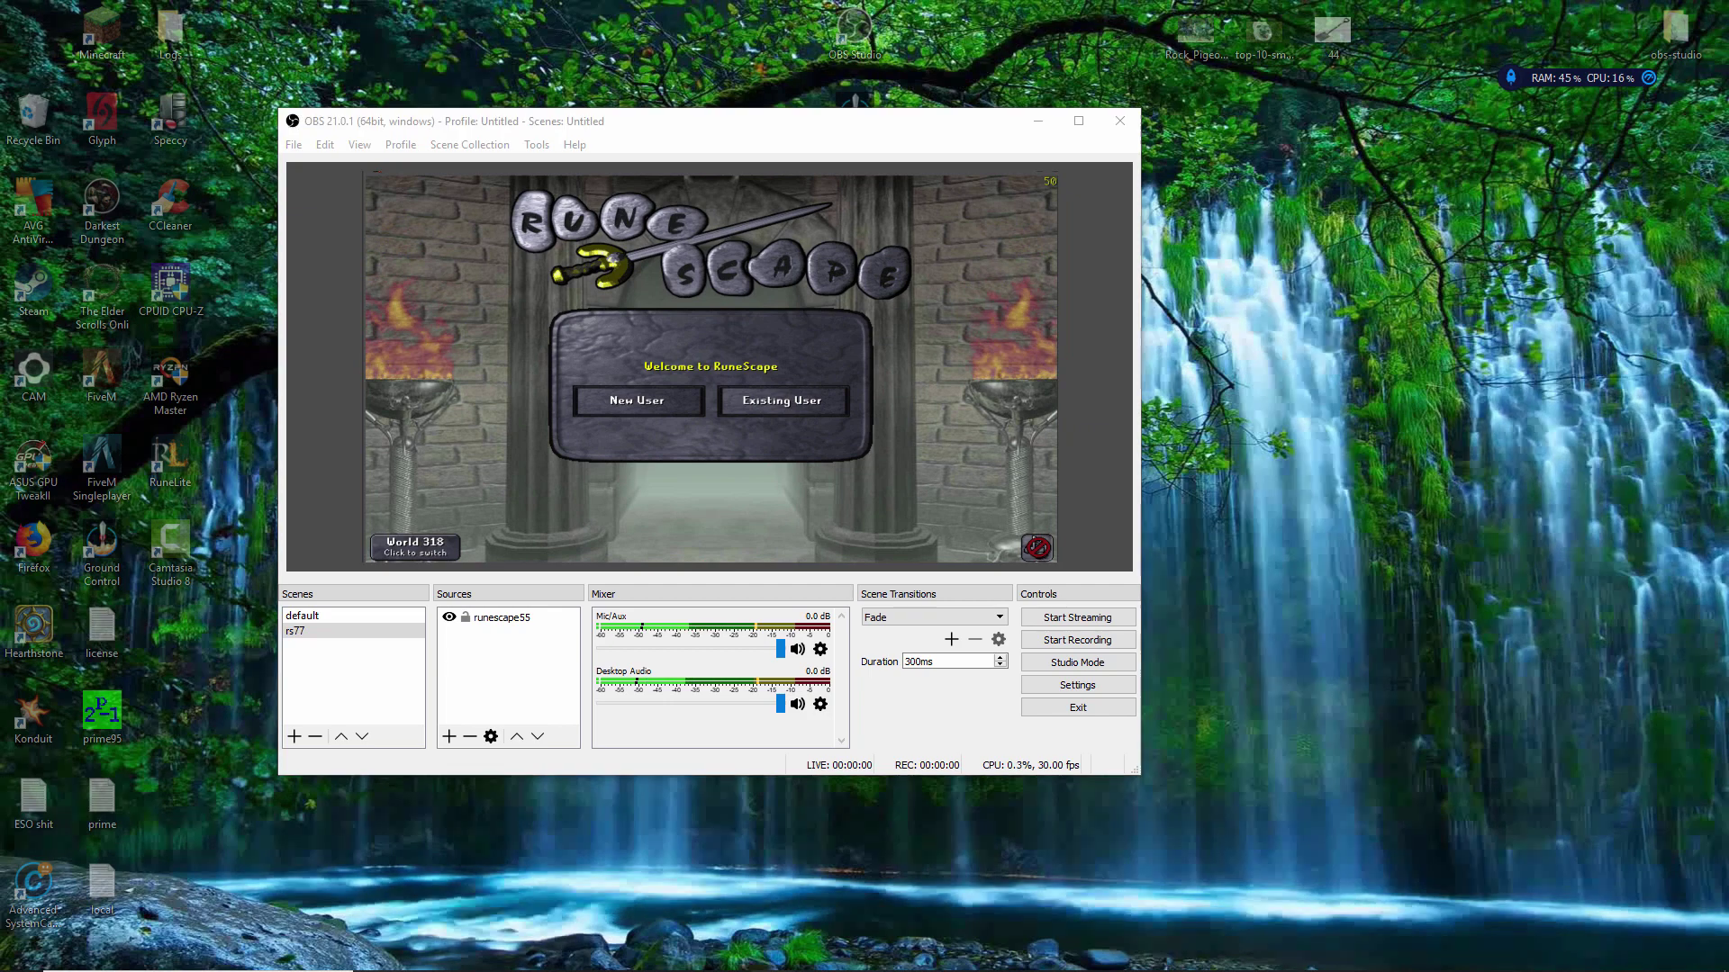
Log into RuneScape with the account password and enter the game world from the welcome screen.
left_click(778, 403)
type("***********")
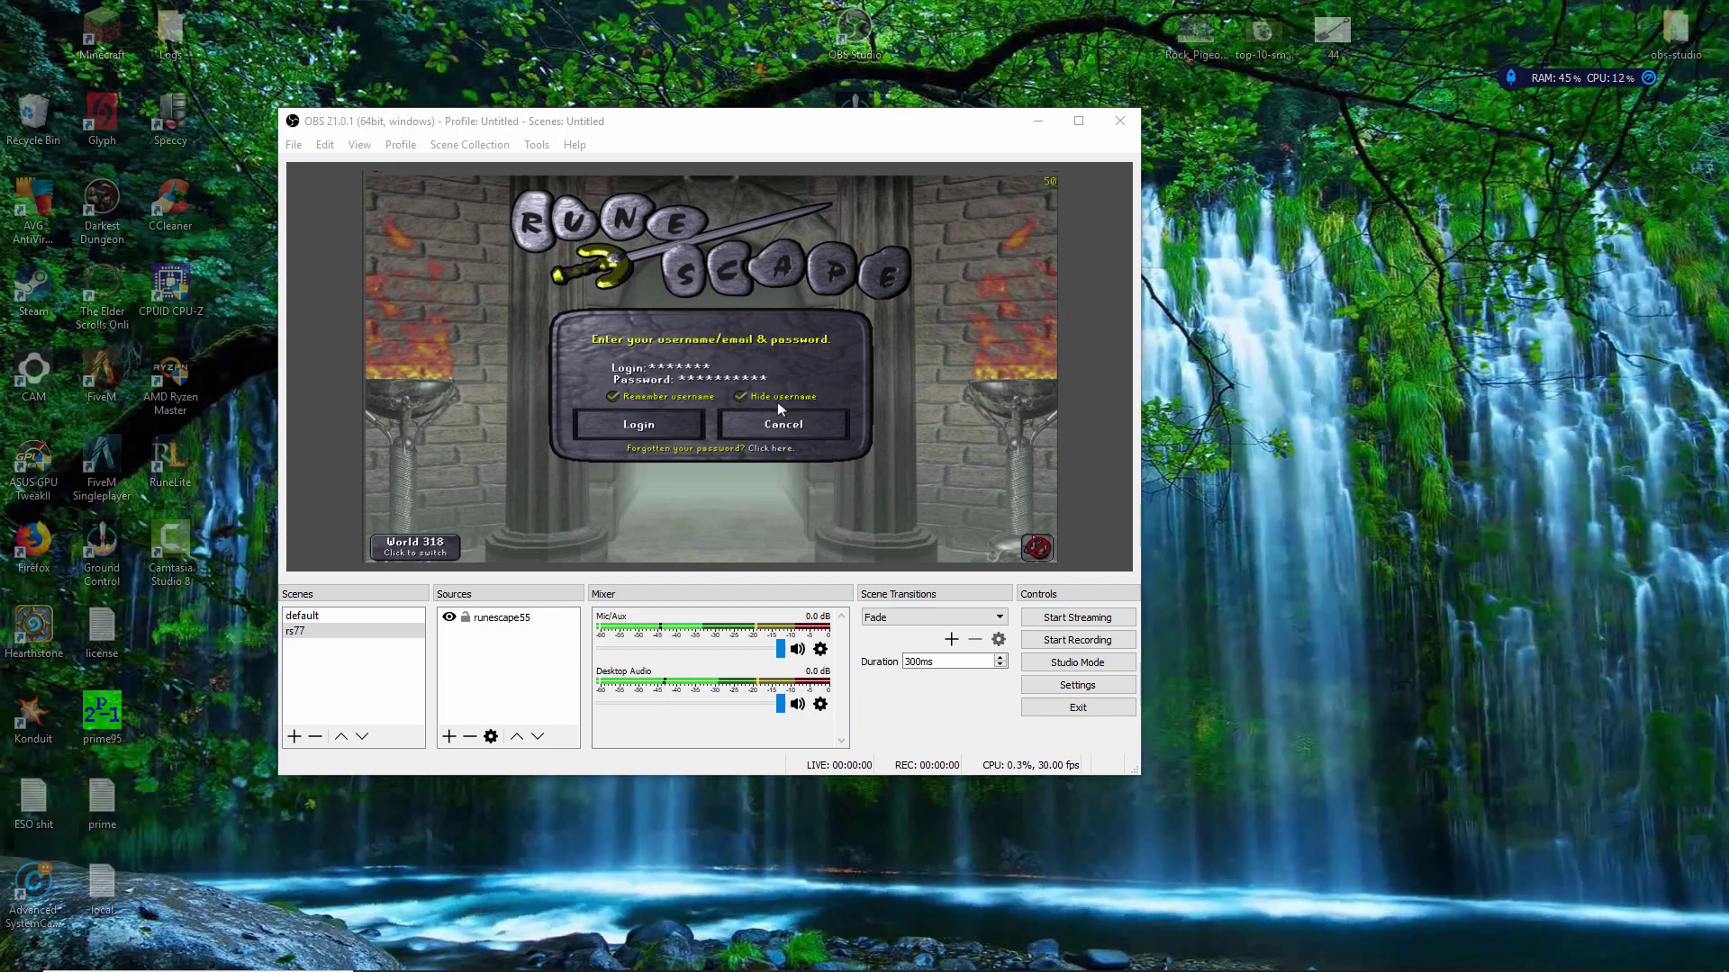
key("Return")
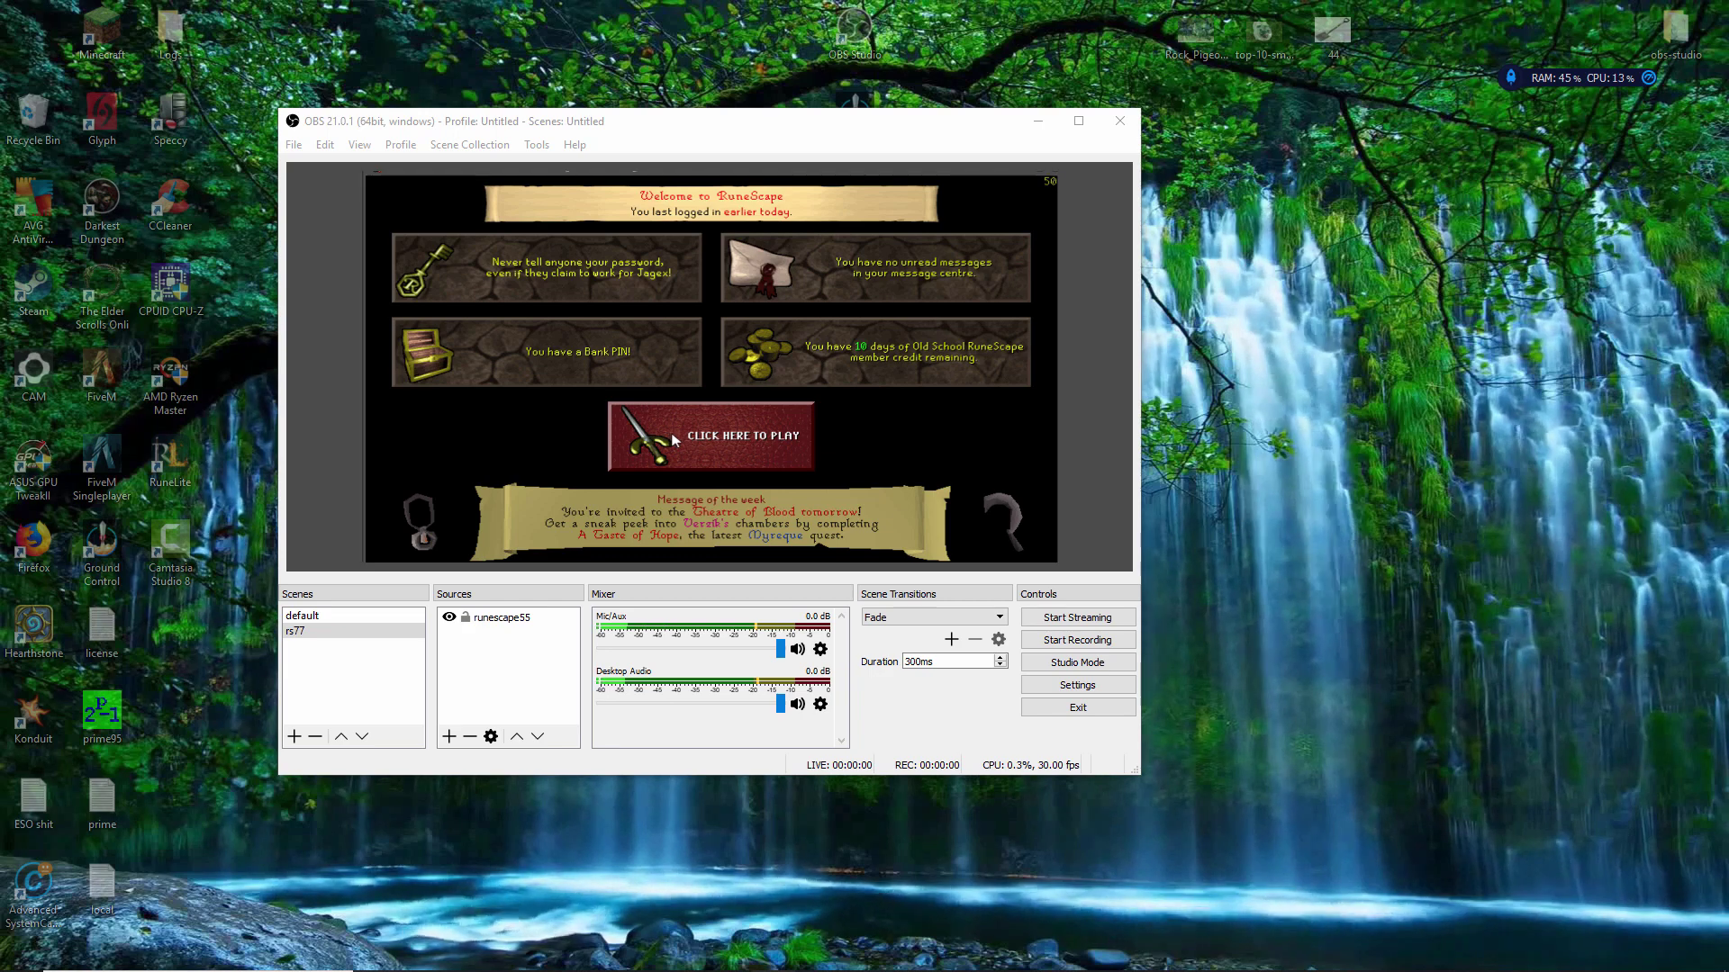
left_click(673, 440)
left_click(520, 326)
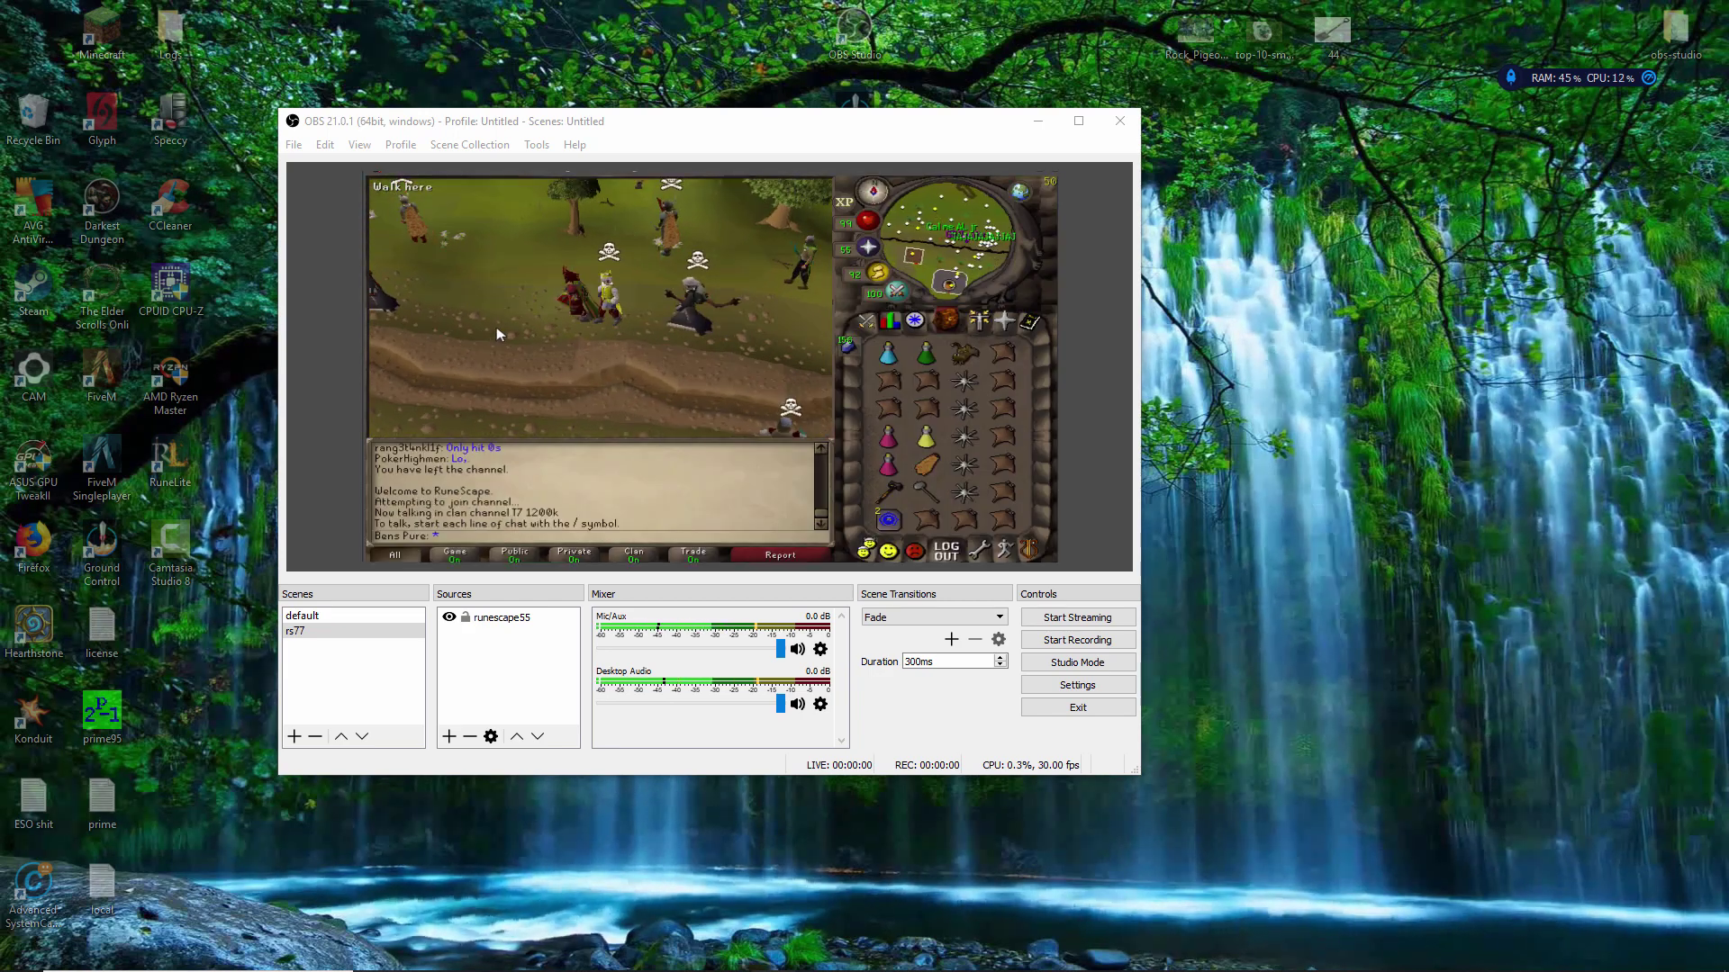